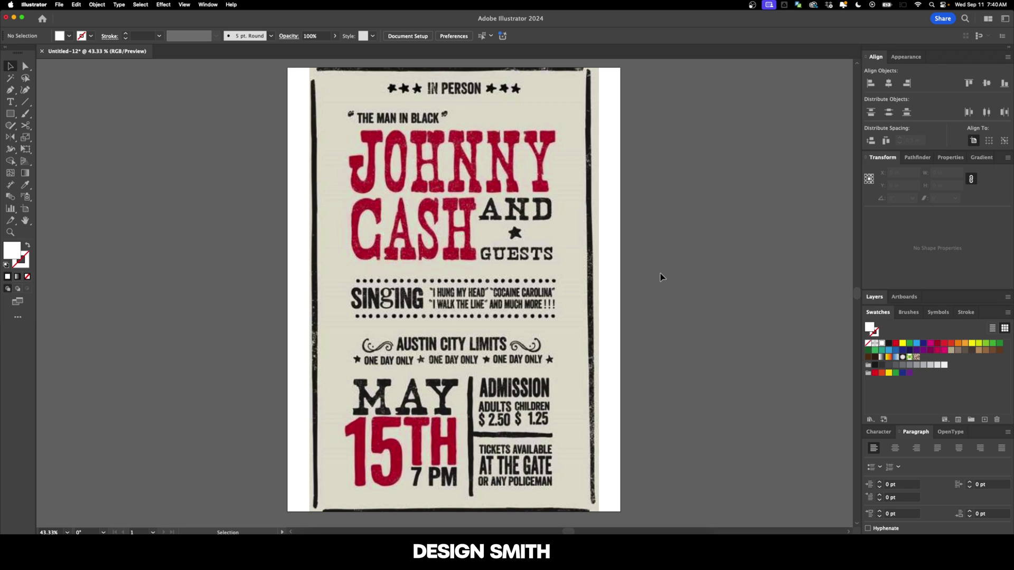
# - Lower the reference poster image's opacity to 50%
pyautogui.scroll(3, 660, 277)
pyautogui.click(454, 202)
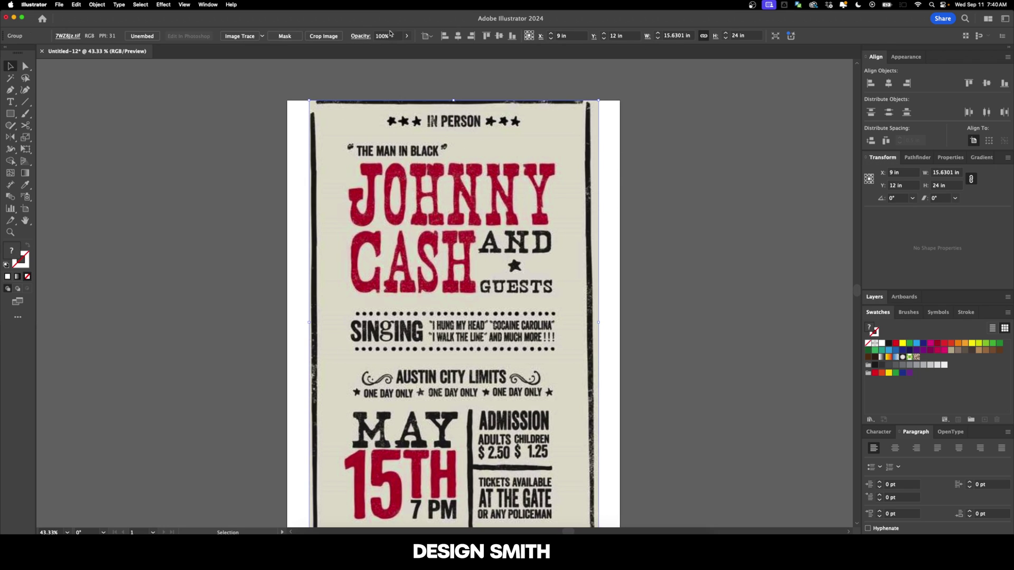
pyautogui.write('50')
pyautogui.press('Return')
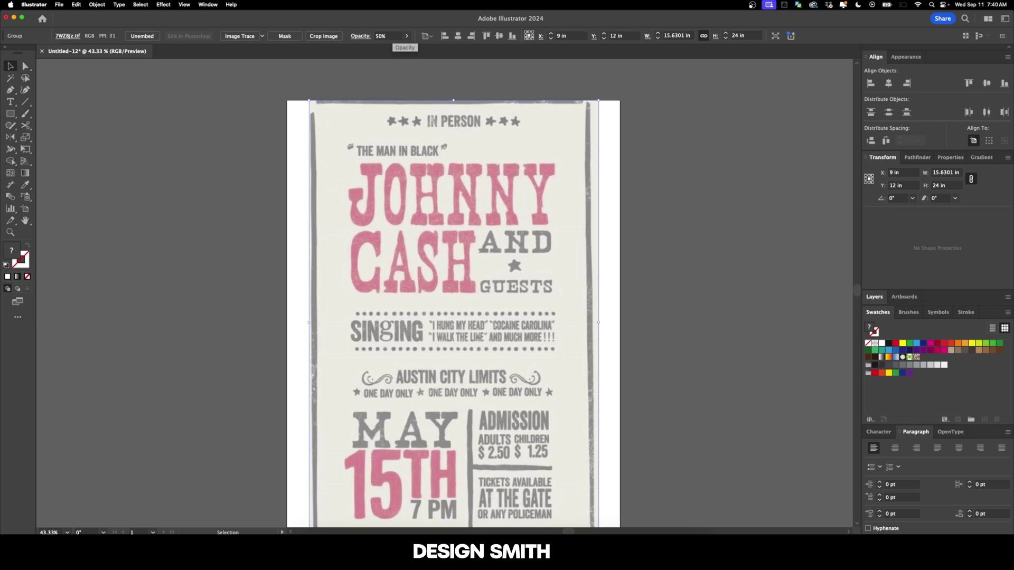
pyautogui.click(405, 55)
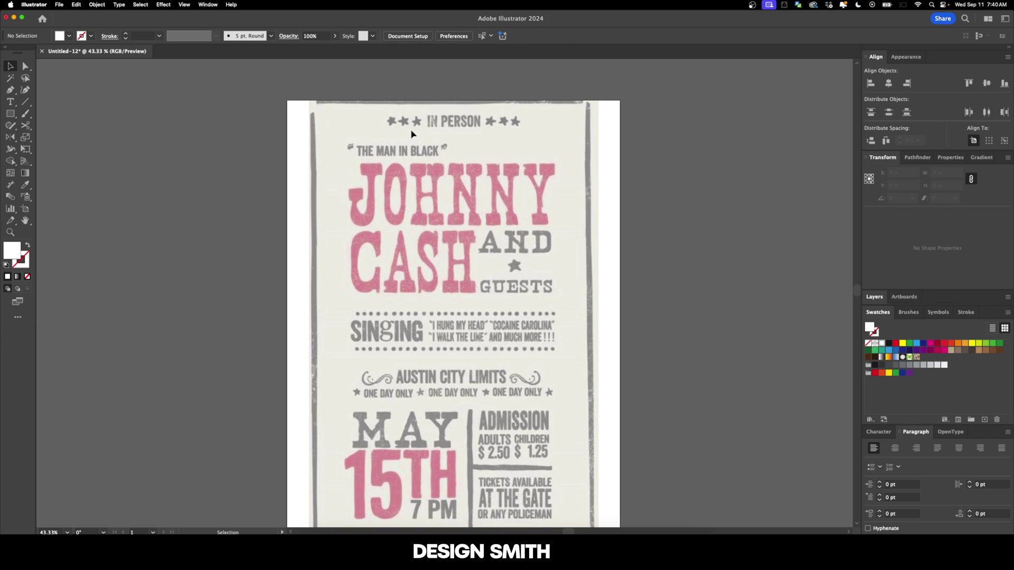
# - Add the text JOHNNY over the poster's main title and enlarge it to about 6.5 in wide
pyautogui.press('t')
pyautogui.click(347, 275)
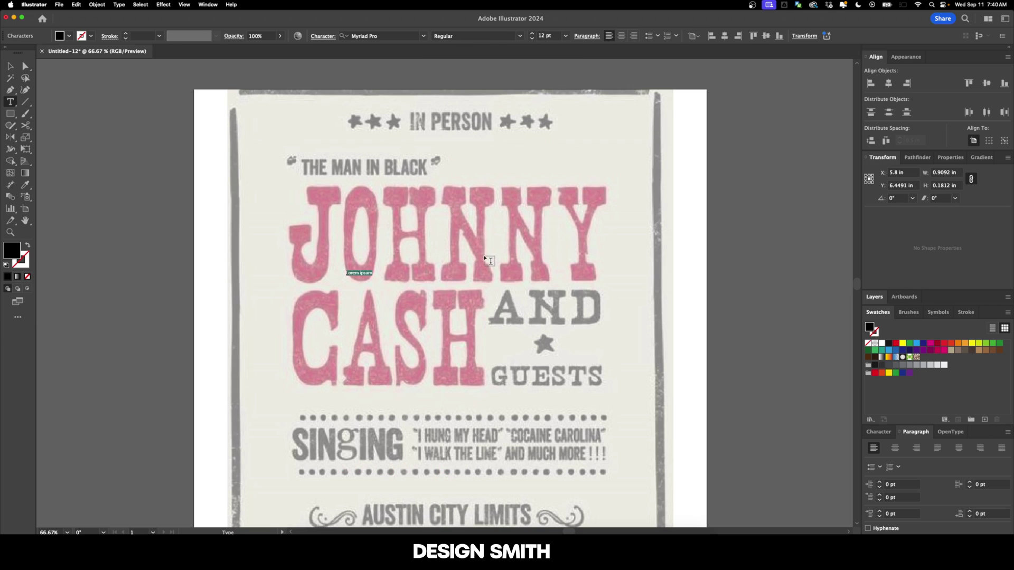
pyautogui.write('JOHNNY')
pyautogui.press('Escape')
pyautogui.moveTo(366, 275); pyautogui.dragTo(531, 327)
# - Set the JOHNNY text in the Nashville font and scale it over the title to about 12 in wide
pyautogui.click(380, 35)
pyautogui.write('NASHVILLE')
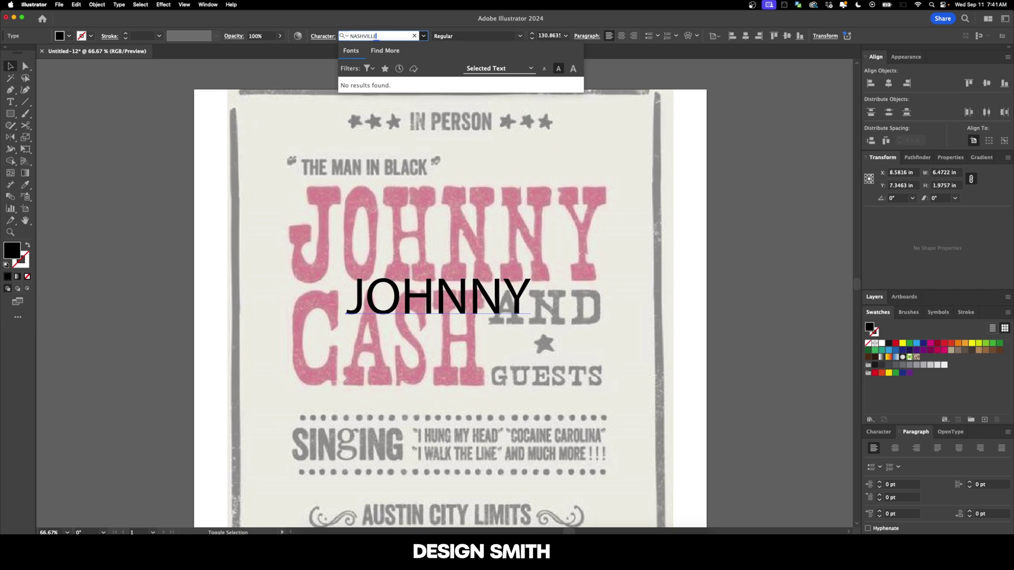
pyautogui.press('Escape')
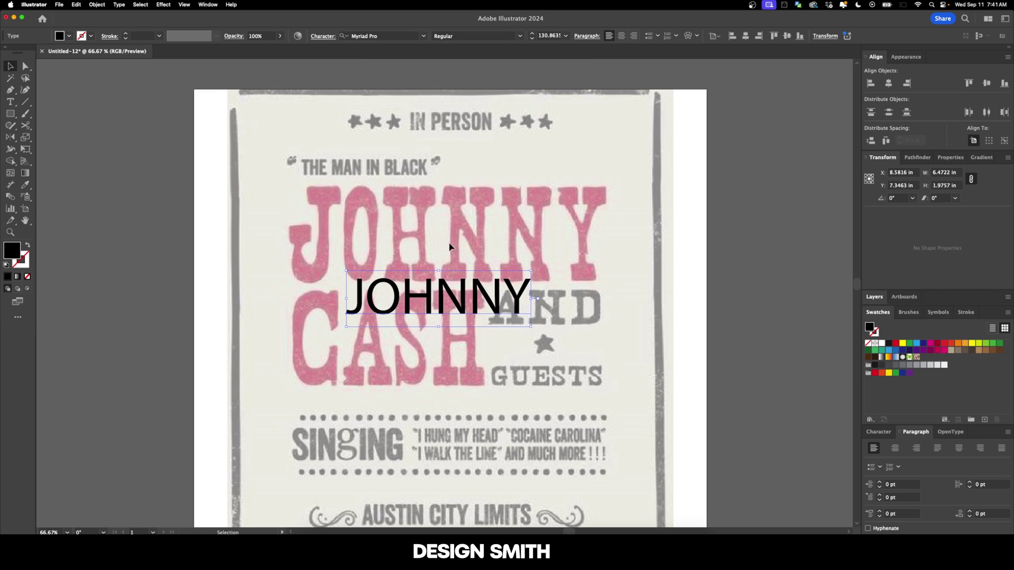
pyautogui.click(525, 258)
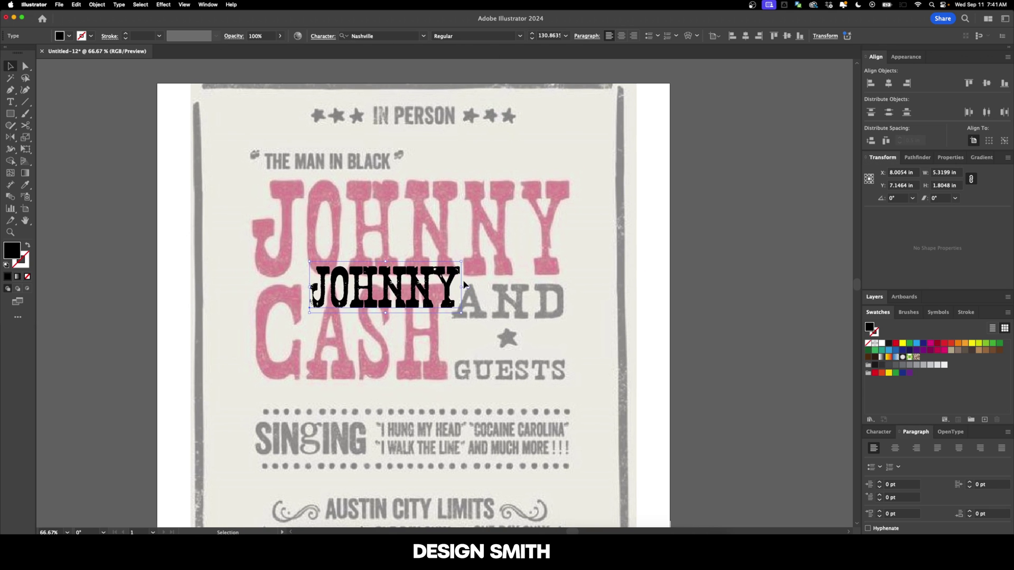
pyautogui.moveTo(463, 289); pyautogui.dragTo(555, 274)
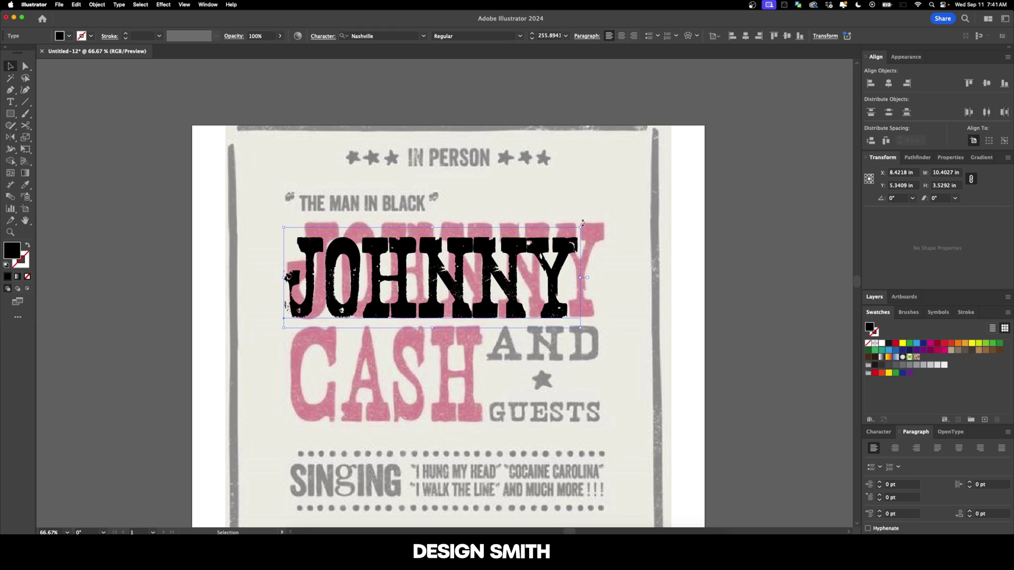
pyautogui.moveTo(581, 228); pyautogui.dragTo(629, 197)
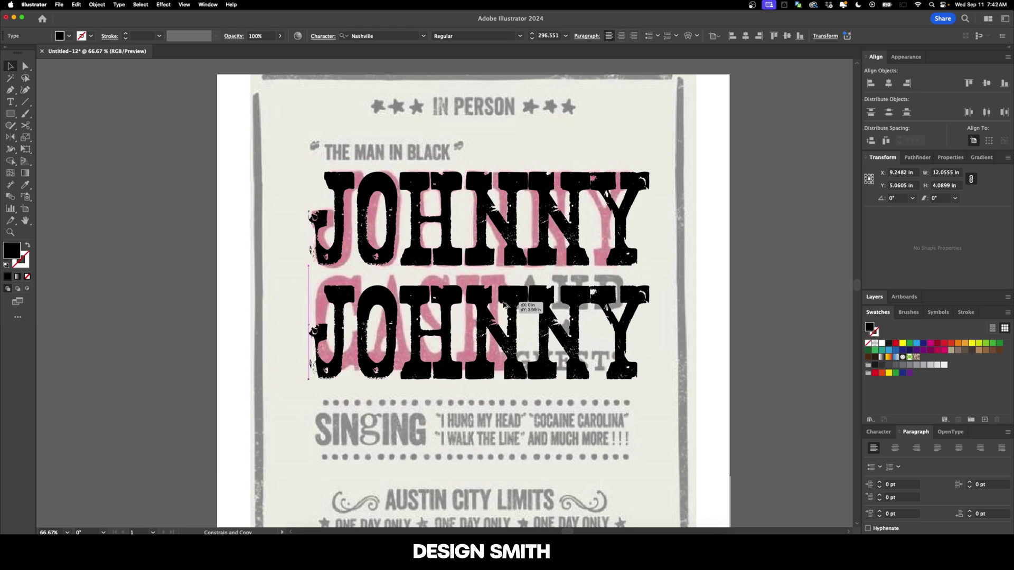
# - Duplicate the JOHNNY text straight down onto the poster's second title line and change the copy to CASH
pyautogui.moveTo(502, 293); pyautogui.dragTo(502, 293)
pyautogui.doubleClick(491, 303)
pyautogui.press('super+a')
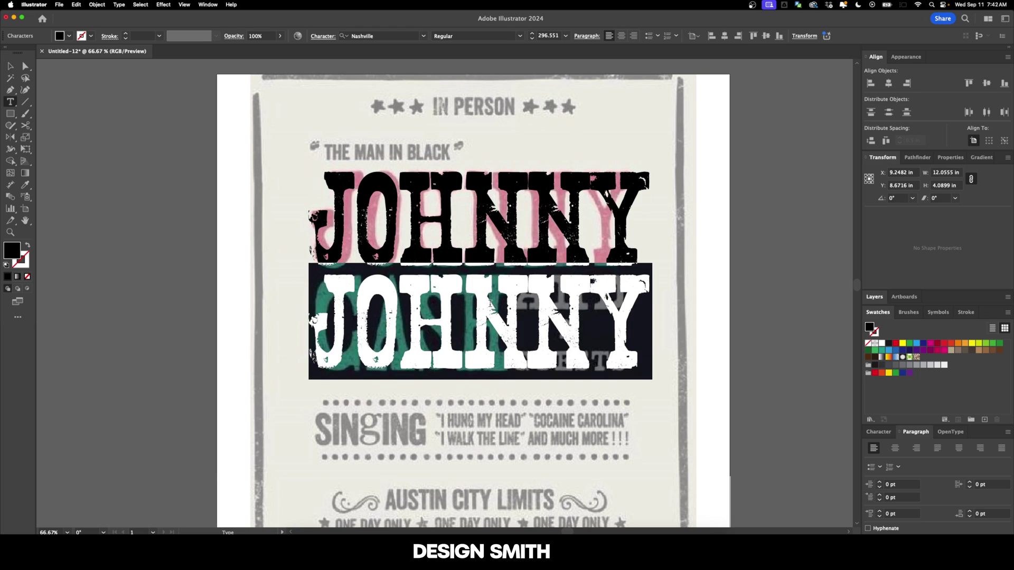
pyautogui.write('CASH')
pyautogui.press('Escape')
pyautogui.click(603, 345)
pyautogui.scroll(2, 552, 328)
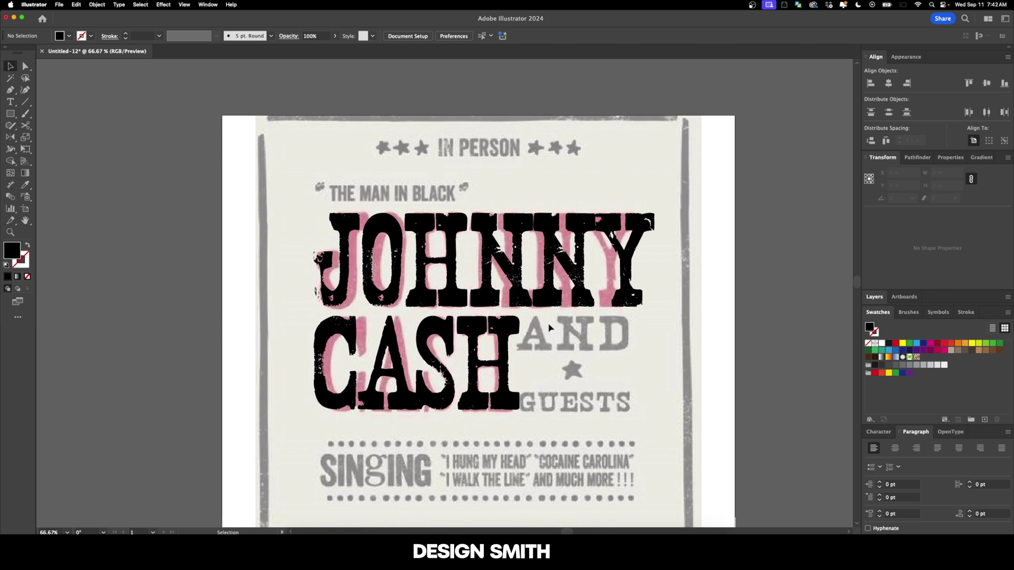
# - Enlarge the JOHNNY text to about 12.5 in wide so its letter height matches the reference title
pyautogui.click(401, 275)
pyautogui.scroll(2, 400, 276)
pyautogui.scroll(-1, 402, 276)
pyautogui.hscroll(4, 409, 275)
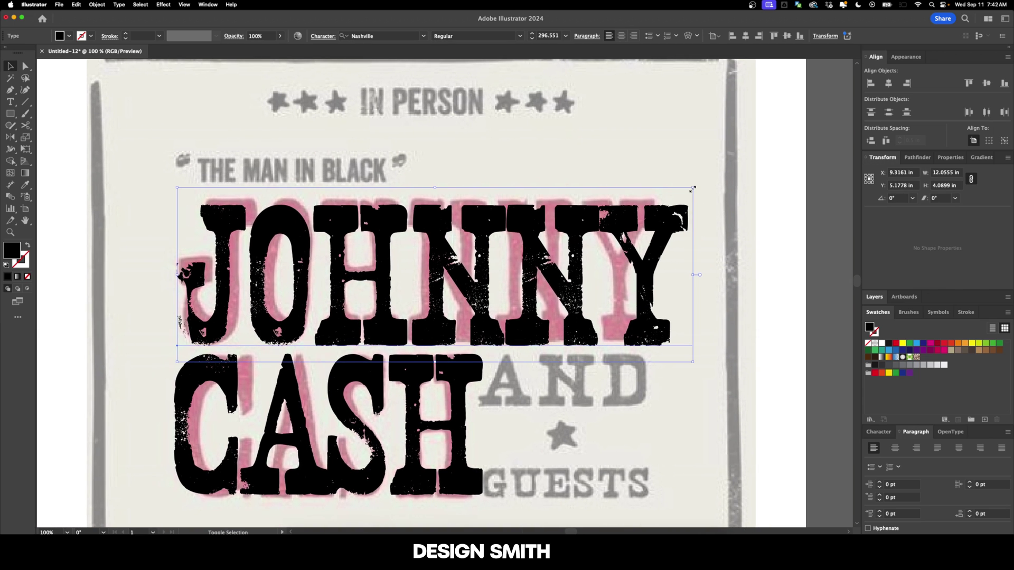
pyautogui.moveTo(694, 188); pyautogui.dragTo(713, 181)
pyautogui.moveTo(420, 271); pyautogui.dragTo(424, 270)
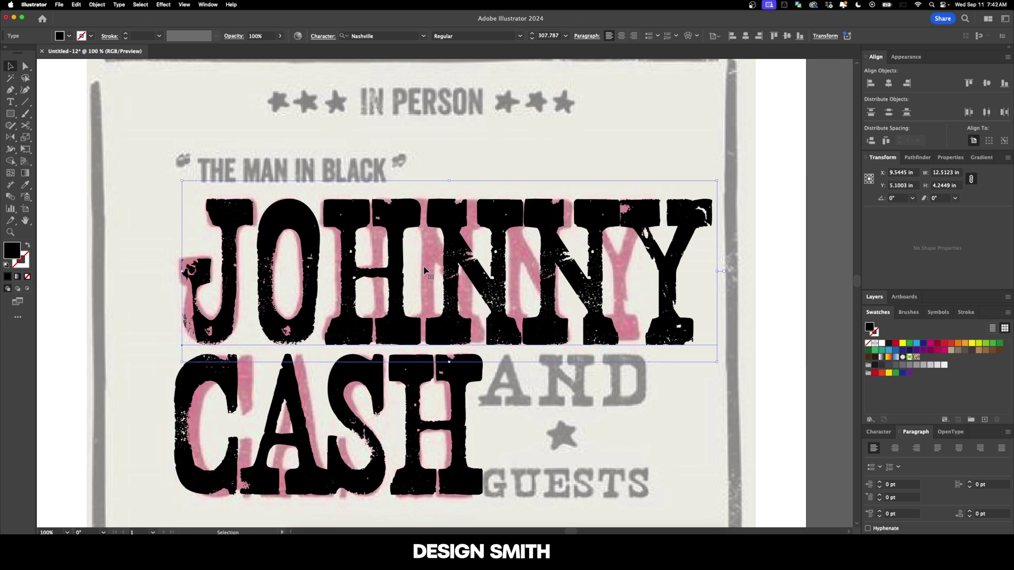
# - Match the CASH text's formatting to JOHNNY with the Eyedropper and shift CASH over its reference word
pyautogui.click(368, 427)
pyautogui.press('i')
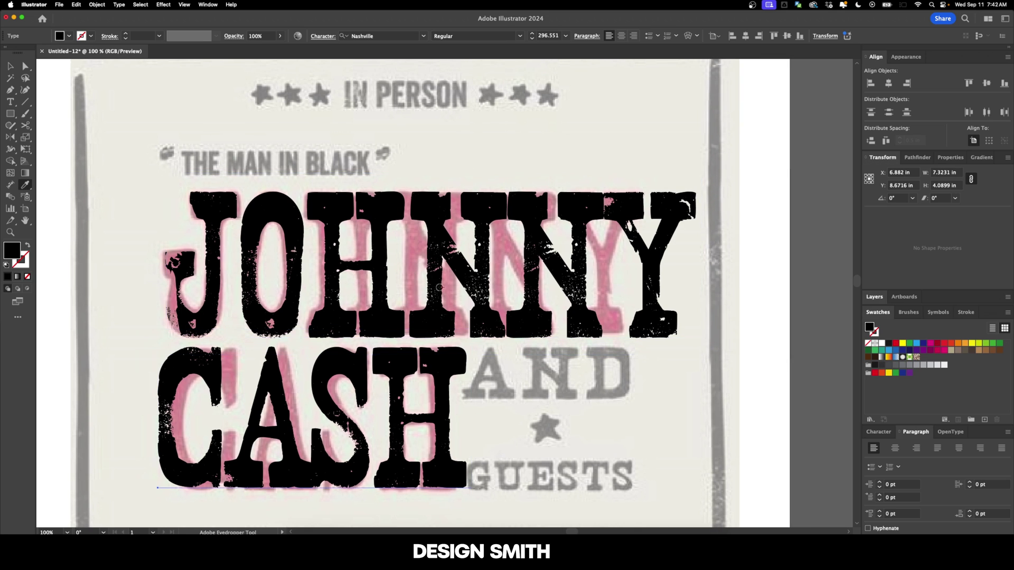
pyautogui.click(437, 290)
pyautogui.press('v')
pyautogui.click(497, 436)
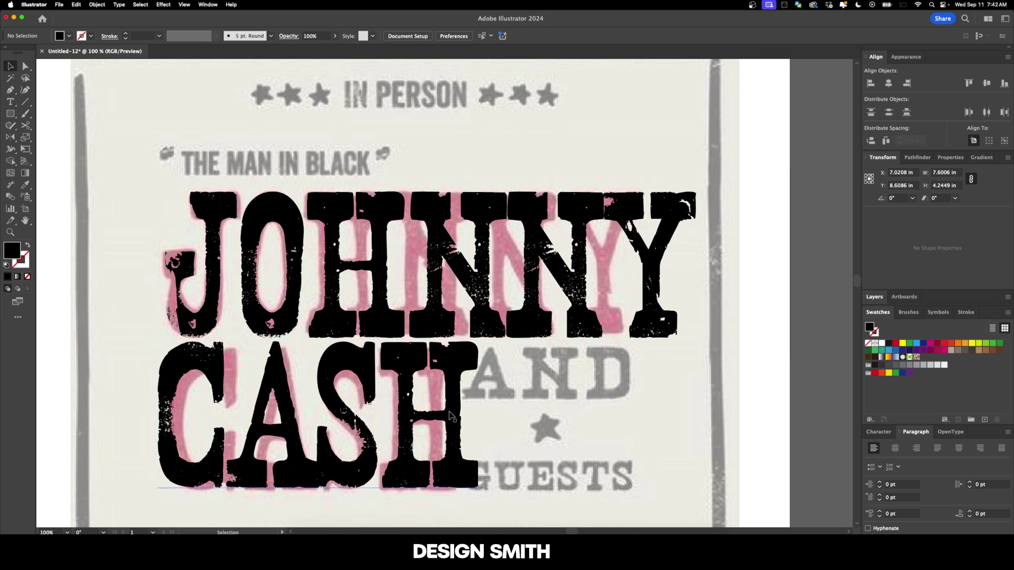
pyautogui.scroll(-3, 455, 316)
pyautogui.moveTo(420, 321); pyautogui.dragTo(426, 327)
pyautogui.scroll(2, 422, 317)
# - Convert the JOHNNY and CASH texts to outlines
pyautogui.click(398, 264)
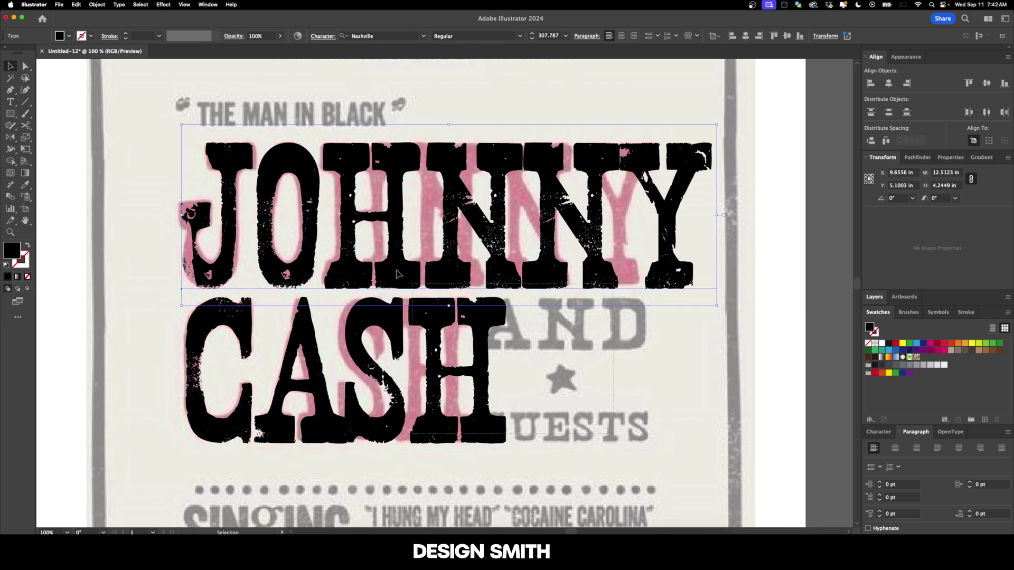
pyautogui.keyDown('shift'); pyautogui.click(398, 327); pyautogui.keyUp('shift')
pyautogui.press('shift+super+o')
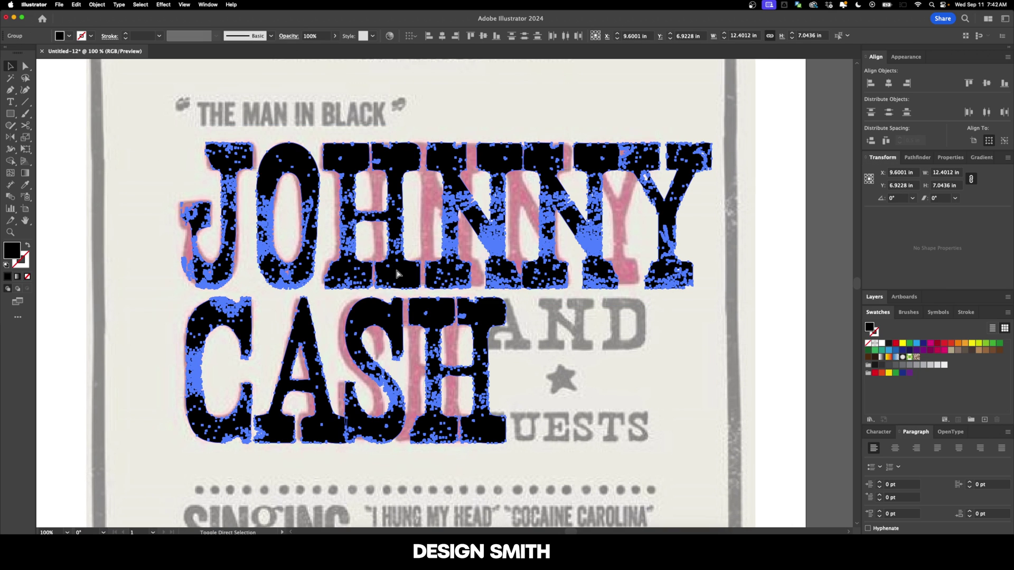
pyautogui.click(645, 330)
pyautogui.scroll(2, 644, 331)
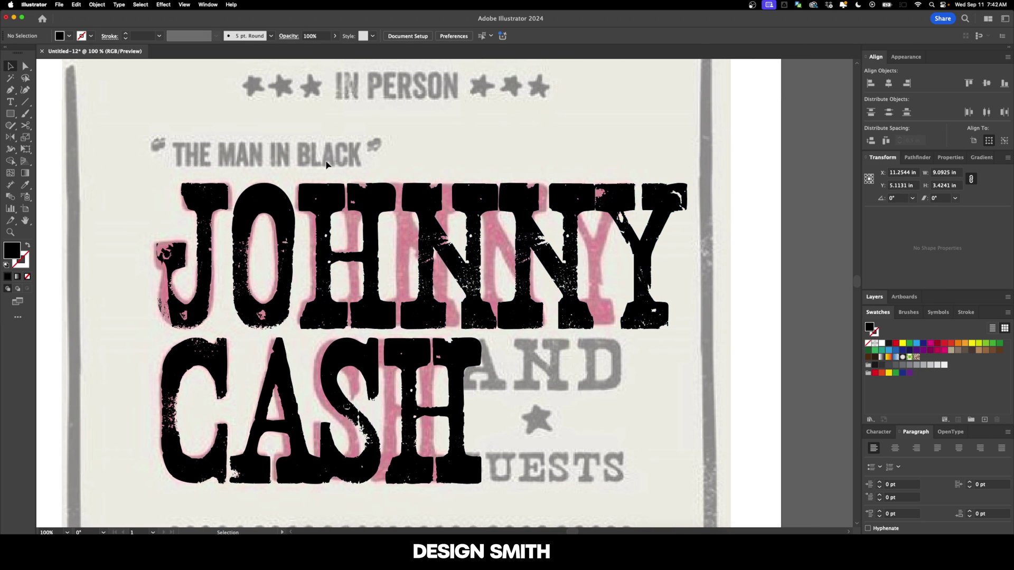
# - Move the letters HNNY aside to the right and adjust the widths of O and J to their reference letters
pyautogui.moveTo(325, 161); pyautogui.dragTo(624, 223)
pyautogui.moveTo(323, 193); pyautogui.dragTo(422, 193)
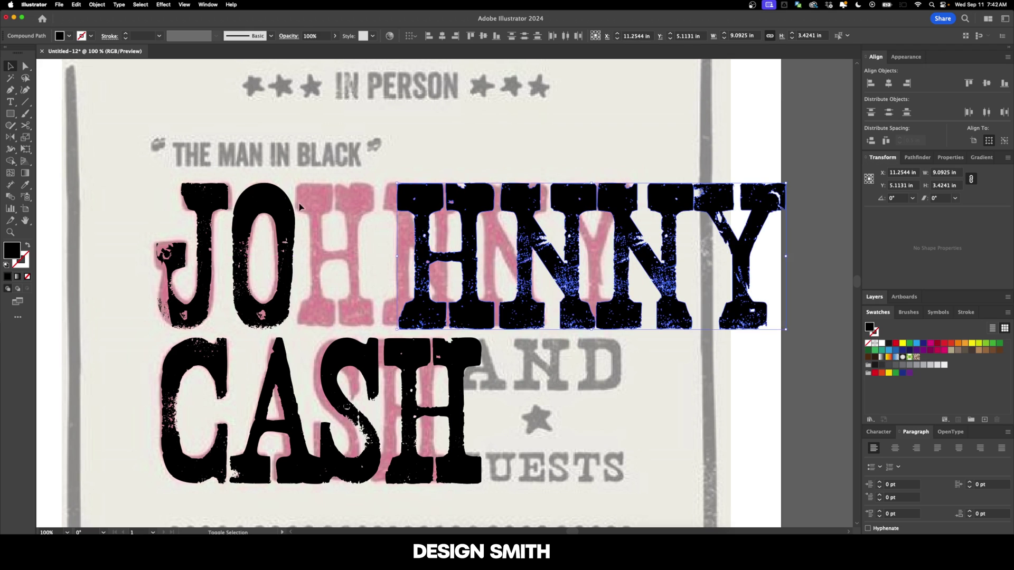
pyautogui.click(286, 249)
pyautogui.moveTo(295, 257); pyautogui.dragTo(291, 257)
pyautogui.click(159, 279)
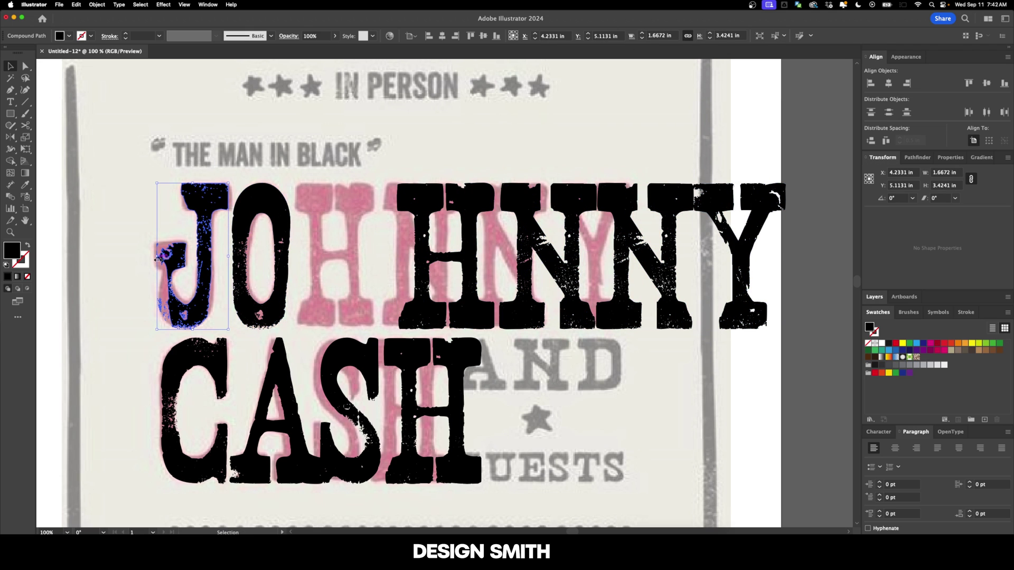
pyautogui.moveTo(157, 259); pyautogui.dragTo(151, 259)
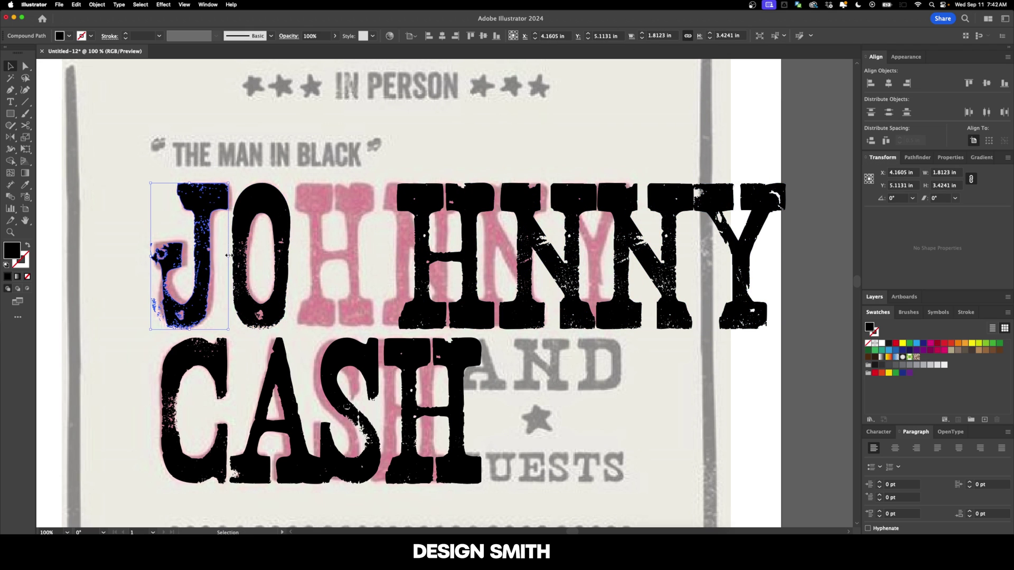
pyautogui.moveTo(229, 256); pyautogui.dragTo(234, 256)
# - Position the H, both Ns and the Y of JOHNNY over their matching reference letters
pyautogui.click(401, 226)
pyautogui.hscroll(1, 399, 225)
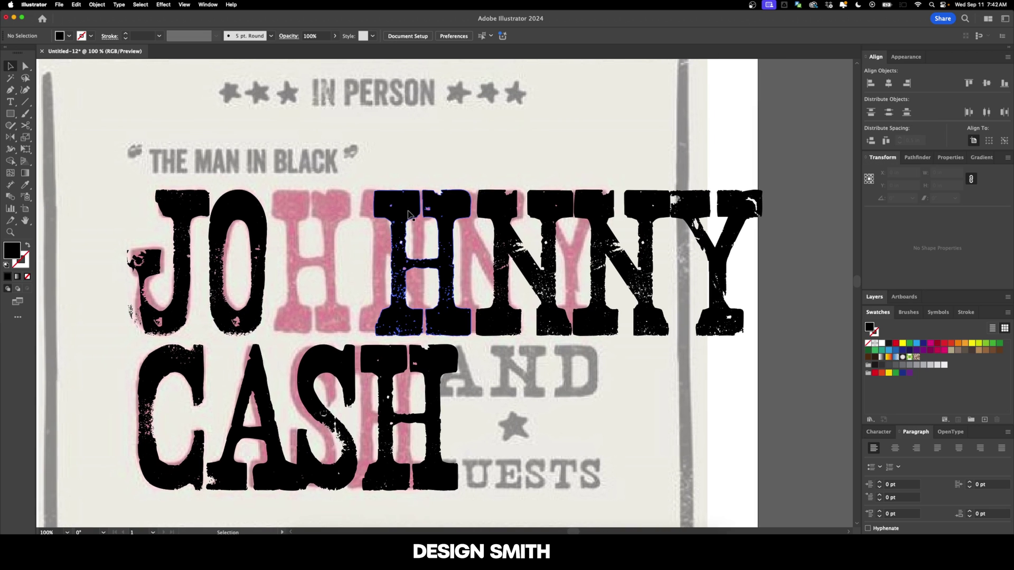
pyautogui.moveTo(408, 214); pyautogui.dragTo(305, 214)
pyautogui.moveTo(523, 253); pyautogui.dragTo(413, 254)
pyautogui.hscroll(1, 422, 253)
pyautogui.moveTo(591, 266); pyautogui.dragTo(464, 267)
pyautogui.moveTo(657, 264); pyautogui.dragTo(520, 264)
pyautogui.moveTo(564, 265); pyautogui.dragTo(548, 265)
# - Adjust the outlined letters of CASH to line up with the reference letters beneath them
pyautogui.scroll(-3, 547, 265)
pyautogui.moveTo(235, 292); pyautogui.dragTo(233, 292)
pyautogui.click(338, 307)
pyautogui.moveTo(369, 294); pyautogui.dragTo(355, 294)
pyautogui.moveTo(412, 304); pyautogui.dragTo(406, 303)
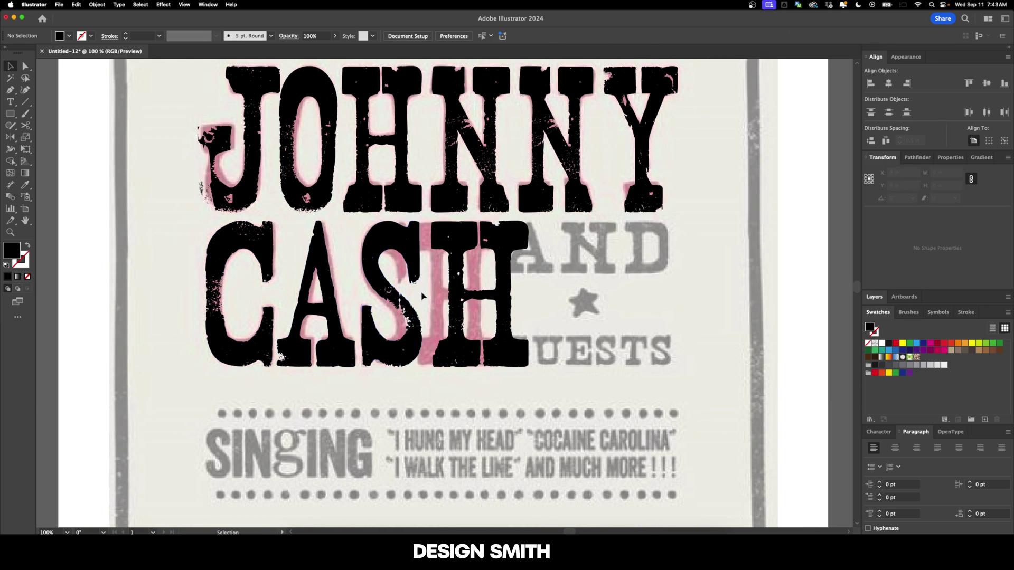
pyautogui.moveTo(490, 290); pyautogui.dragTo(464, 289)
# - Scale the AND text beside CASH down to about 3 in wide over the reference word
pyautogui.click(536, 301)
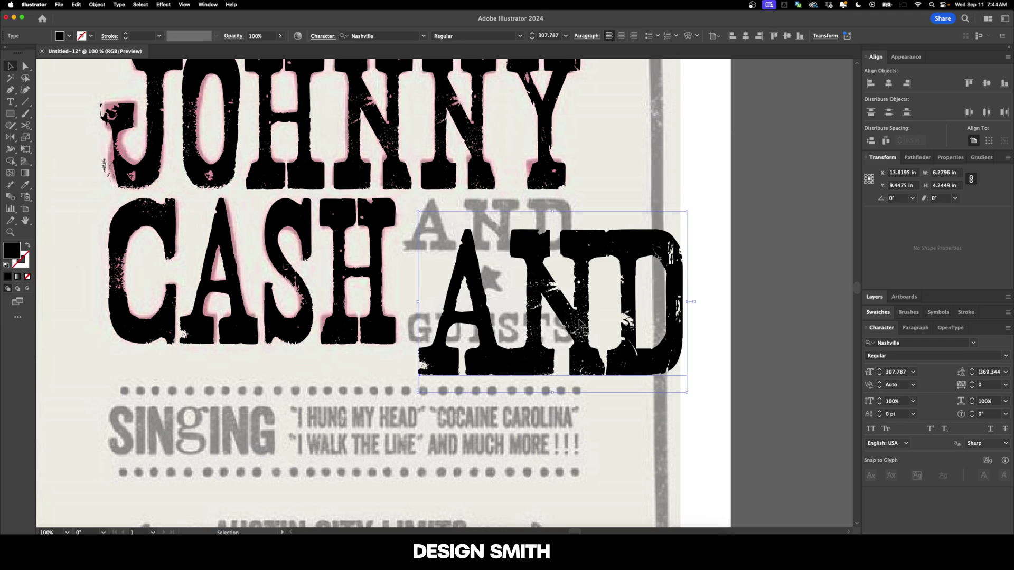
pyautogui.moveTo(580, 323)
pyautogui.mouseDown()
pyautogui.moveTo(613, 405)
pyautogui.moveTo(578, 339)
pyautogui.mouseUp()
pyautogui.moveTo(687, 409); pyautogui.dragTo(552, 316)
# - Duplicate the AND text below the reference star and change the copy to GUESTS
pyautogui.moveTo(486, 297); pyautogui.dragTo(511, 361)
pyautogui.doubleClick(510, 358)
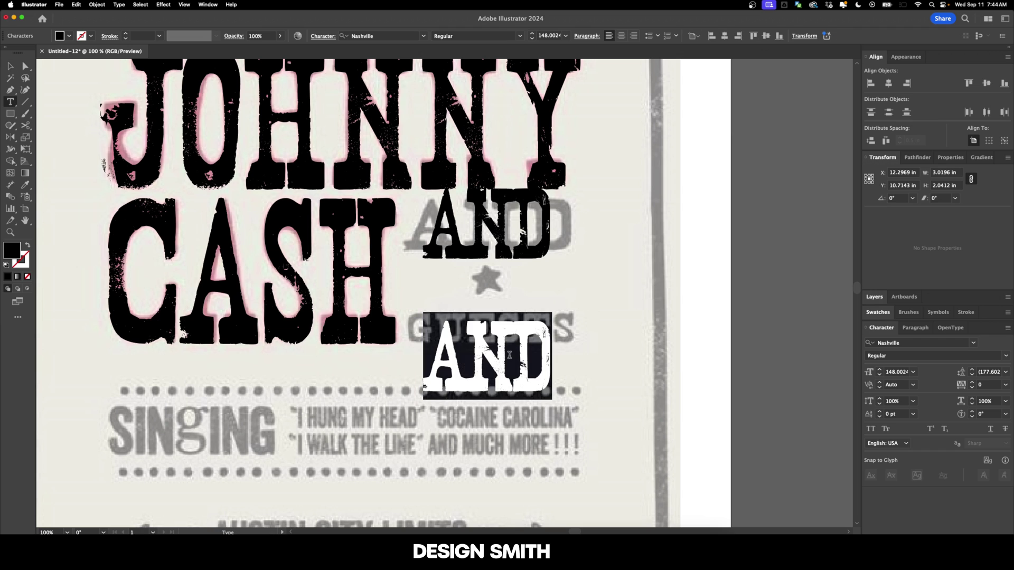
pyautogui.write('GUESTS')
pyautogui.press('super+minus')
pyautogui.press('Escape')
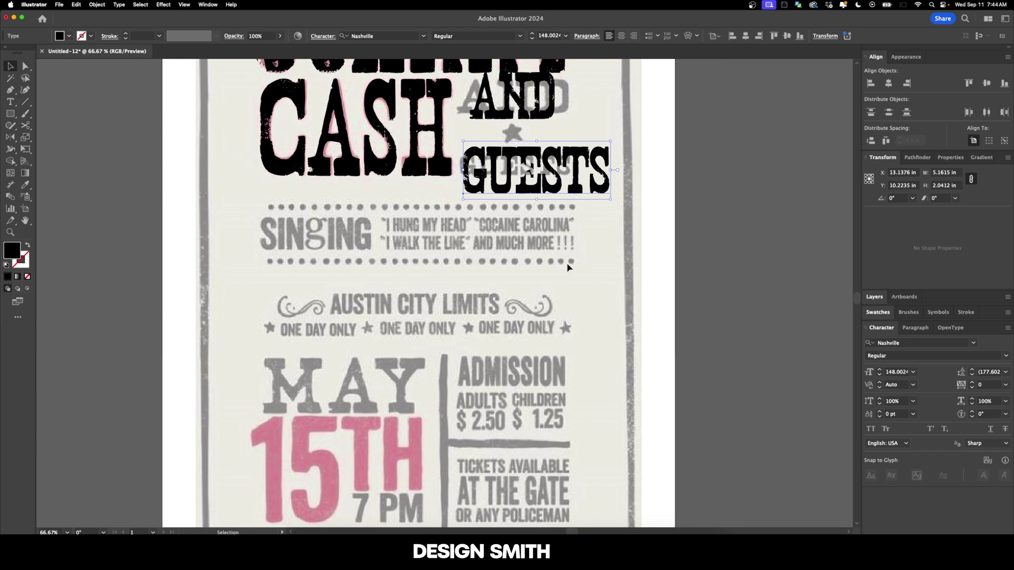
# - Copy the lettering onto the poster's month in the date block and change it to MAY
pyautogui.scroll(-2, 531, 95)
pyautogui.moveTo(531, 95); pyautogui.dragTo(337, 309)
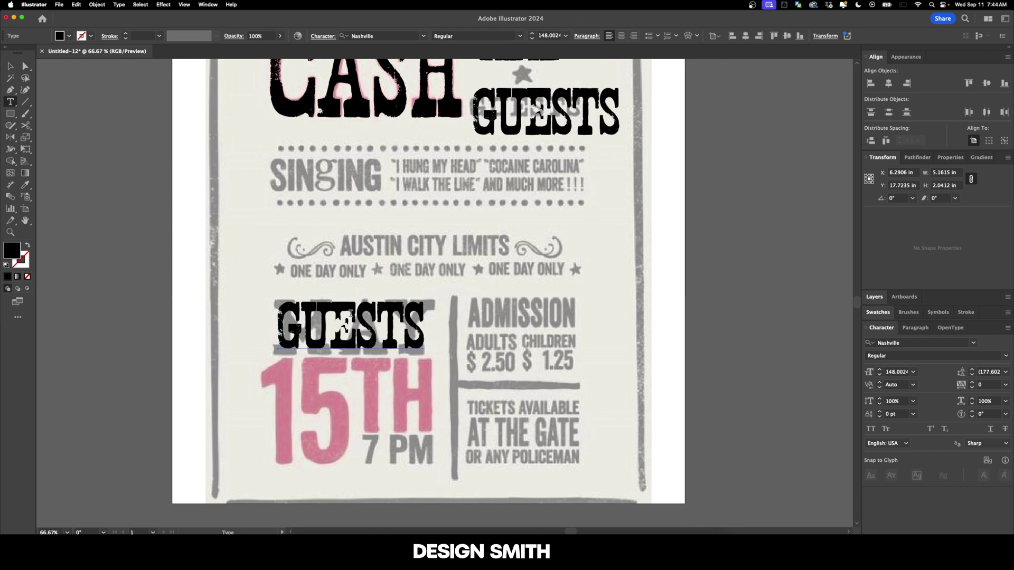
pyautogui.doubleClick(350, 314)
pyautogui.write('MAY')
pyautogui.press('Escape')
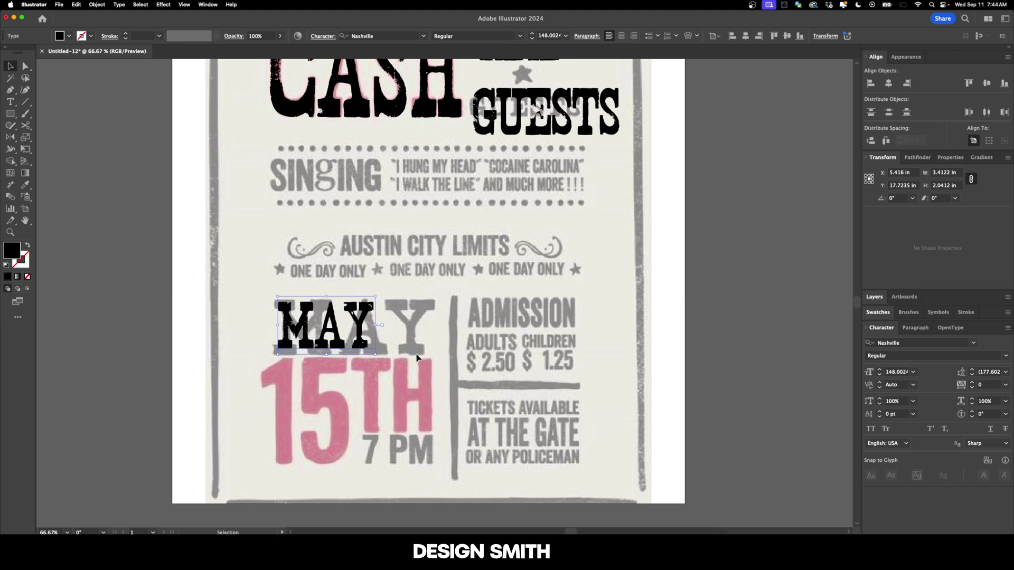
pyautogui.click(416, 358)
# - Squash the outlined AND lettering to about 1.4 in high to fit the reference word's height
pyautogui.scroll(-1, 433, 328)
pyautogui.scroll(2, 463, 258)
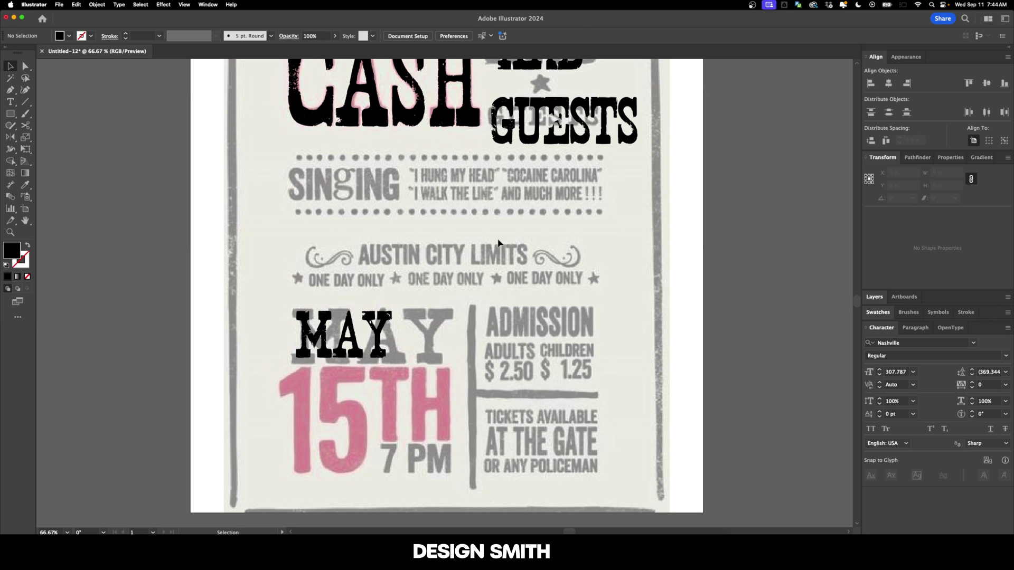
pyautogui.scroll(2, 498, 243)
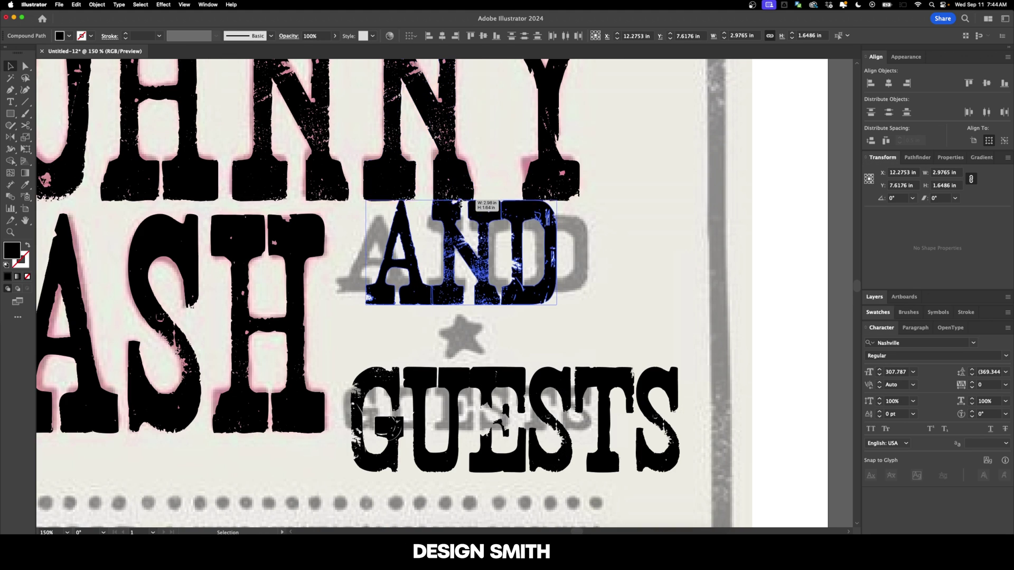
pyautogui.moveTo(461, 197); pyautogui.dragTo(461, 215)
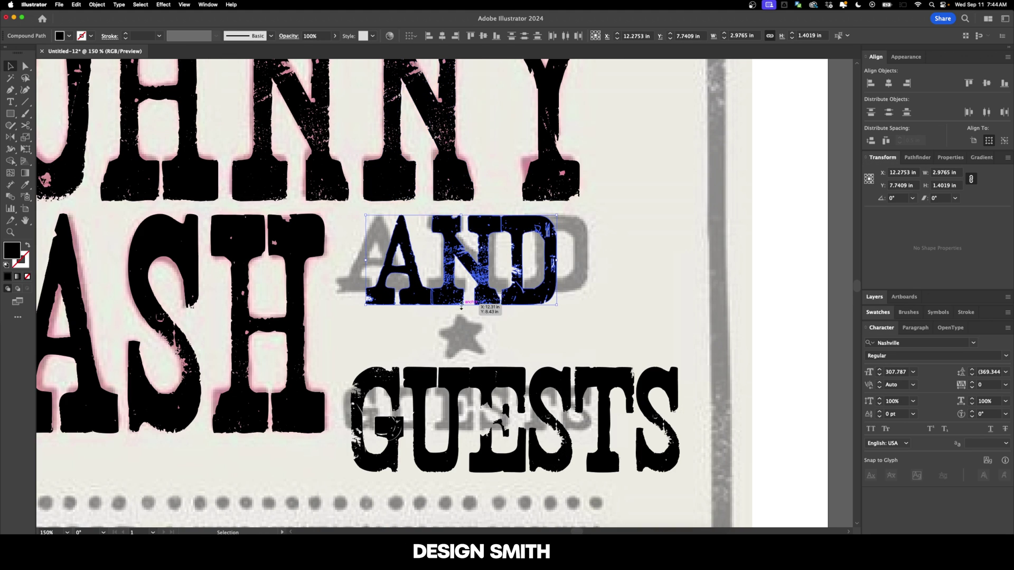
pyautogui.moveTo(461, 305); pyautogui.dragTo(419, 258)
pyautogui.click(456, 326)
pyautogui.click(434, 312)
# - Spread the letters of AND apart to line up with the reference letters
pyautogui.hscroll(1, 465, 296)
pyautogui.moveTo(521, 232); pyautogui.dragTo(575, 258)
pyautogui.click(623, 274)
pyautogui.moveTo(479, 263); pyautogui.dragTo(473, 263)
pyautogui.moveTo(480, 257); pyautogui.dragTo(496, 258)
pyautogui.click(505, 311)
# - Convert GUESTS to outlines, reduce its height to the reference word, and ungroup the letters
pyautogui.scroll(-5, 507, 290)
pyautogui.hscroll(2, 506, 290)
pyautogui.click(467, 291)
pyautogui.press('super+shift+o')
pyautogui.moveTo(422, 280); pyautogui.dragTo(423, 301)
pyautogui.moveTo(437, 348); pyautogui.dragTo(437, 287)
pyautogui.press('super+shift+g')
# - Space and fit the individual letters of GUESTS over the reference letters
pyautogui.moveTo(291, 265); pyautogui.dragTo(320, 264)
pyautogui.moveTo(404, 268); pyautogui.dragTo(373, 269)
pyautogui.moveTo(414, 264); pyautogui.dragTo(396, 264)
pyautogui.moveTo(470, 264); pyautogui.dragTo(422, 264)
pyautogui.moveTo(446, 264); pyautogui.dragTo(429, 264)
pyautogui.moveTo(525, 265); pyautogui.dragTo(495, 253)
pyautogui.scroll(4, 475, 264)
pyautogui.scroll(-3, 458, 293)
pyautogui.click(502, 211)
pyautogui.scroll(-1, 501, 211)
pyautogui.moveTo(502, 211); pyautogui.dragTo(591, 256)
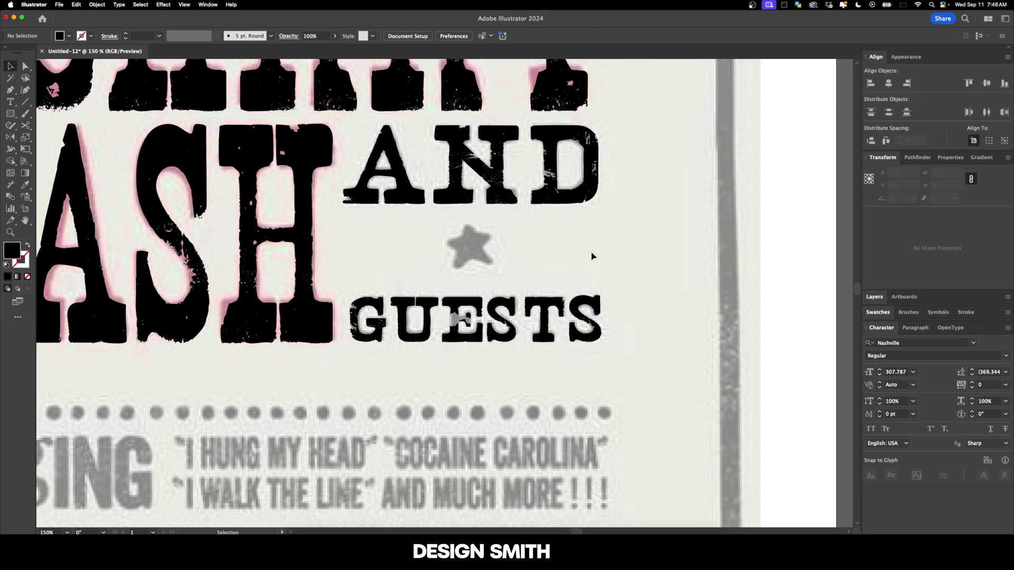
# - Draw a black five-pointed star about 0.8 in wide beside the reference star between AND and GUESTS
pyautogui.hotkey('shift', 's')
pyautogui.moveTo(526, 253); pyautogui.dragTo(548, 270)
pyautogui.press('v')
pyautogui.scroll(2, 531, 260)
pyautogui.scroll(-1, 531, 250)
pyautogui.scroll(3, 531, 249)
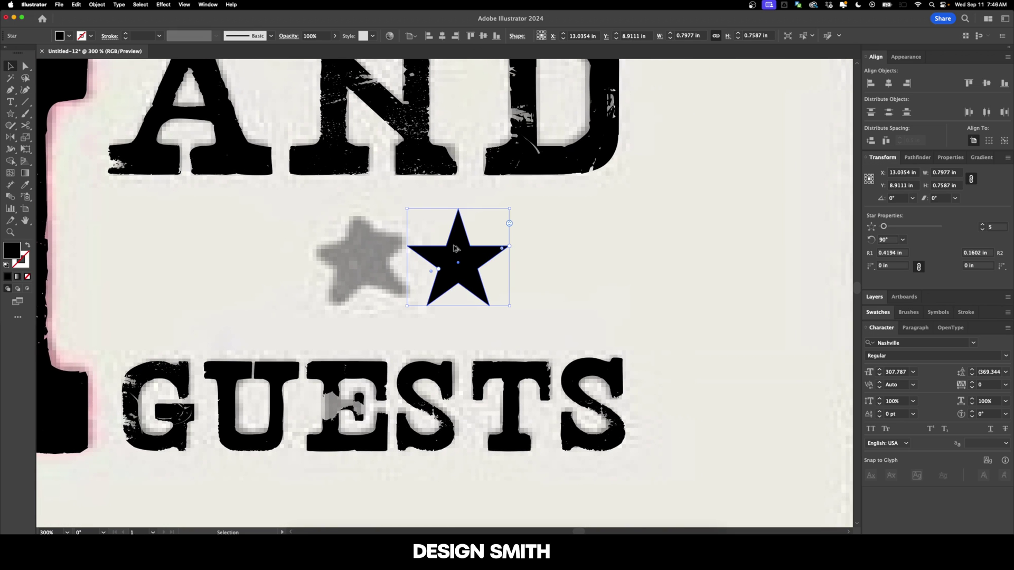
# - Round the star's corners to a radius of about 0.022 in
pyautogui.press('a')
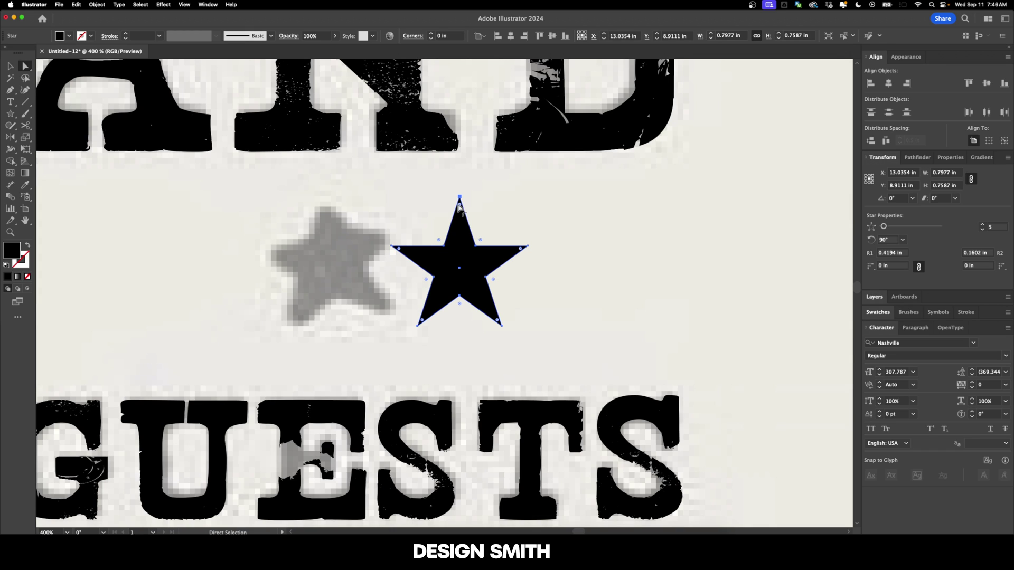
pyautogui.moveTo(460, 207); pyautogui.dragTo(460, 212)
pyautogui.press('v')
pyautogui.hscroll(-1, 374, 254)
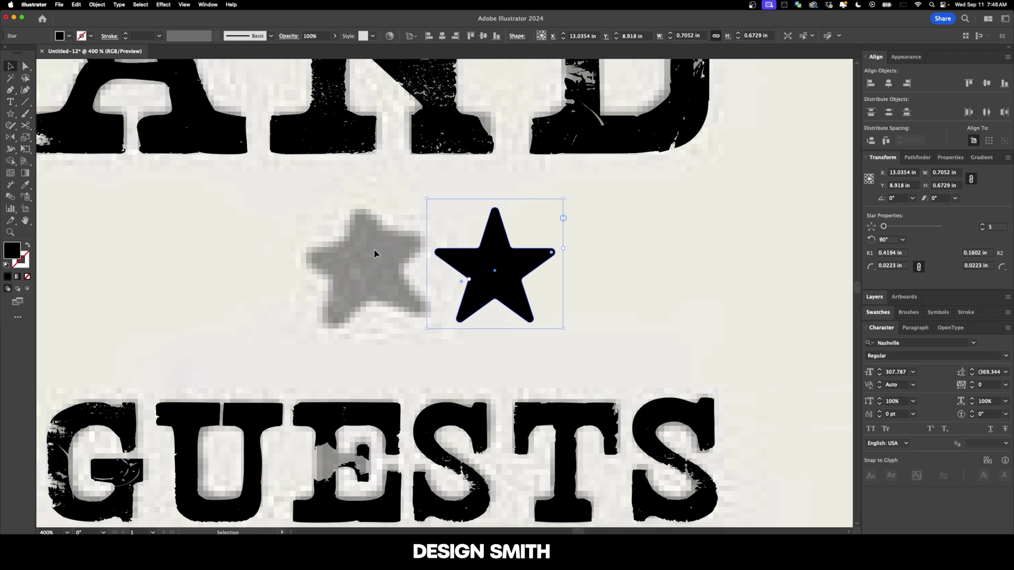
# - Apply a Roughen effect to the star with a relative size of 2%, detail of 5 per inch and smooth points
pyautogui.click(163, 4)
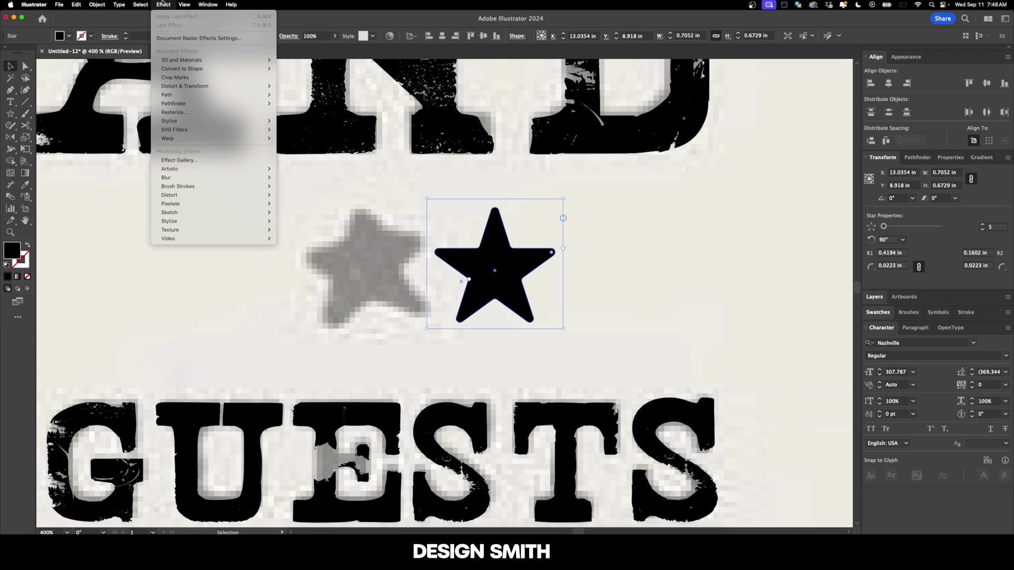
pyautogui.moveTo(238, 86)
pyautogui.click(291, 104)
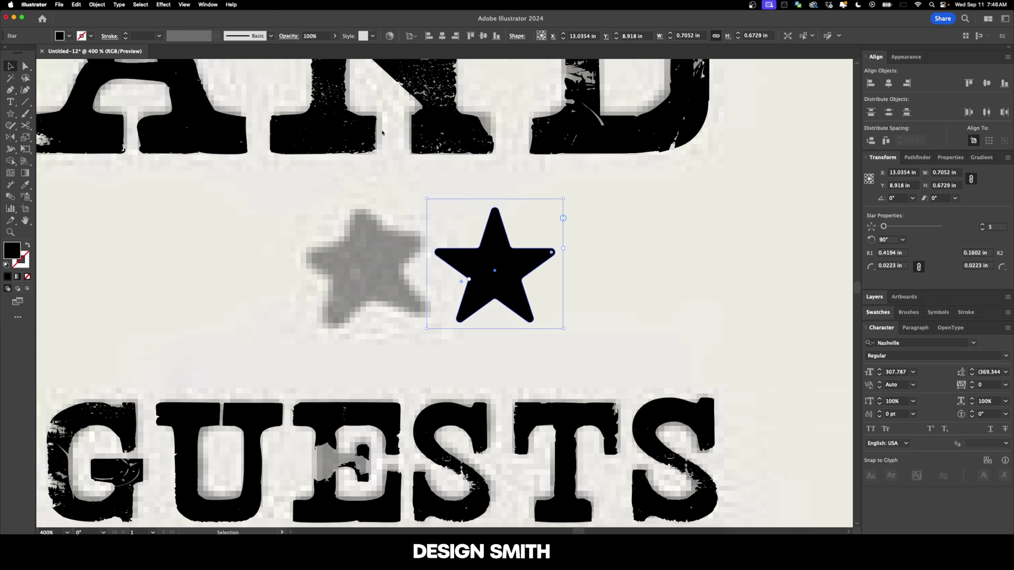
pyautogui.moveTo(802, 99); pyautogui.dragTo(763, 110)
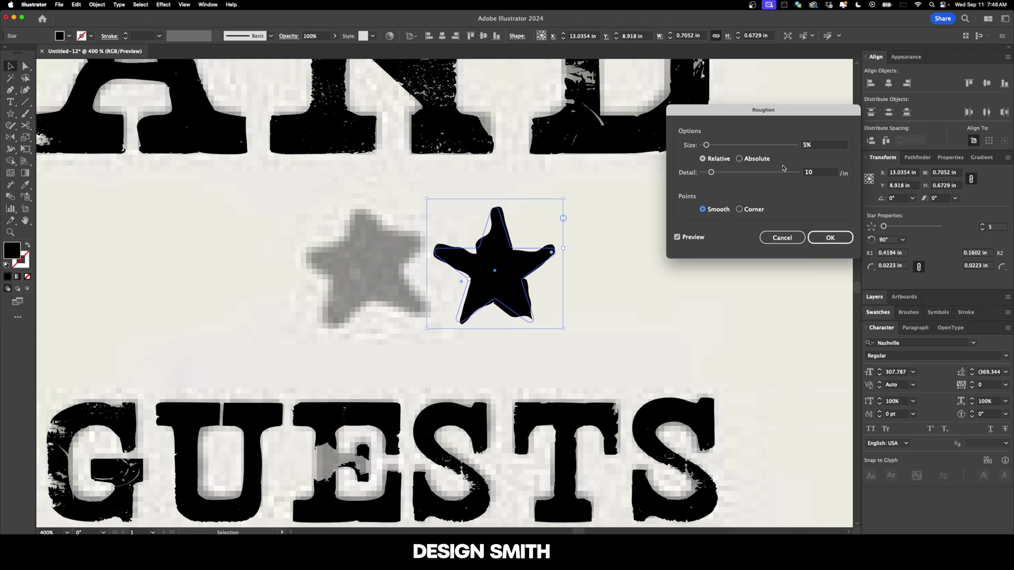
pyautogui.click(824, 146)
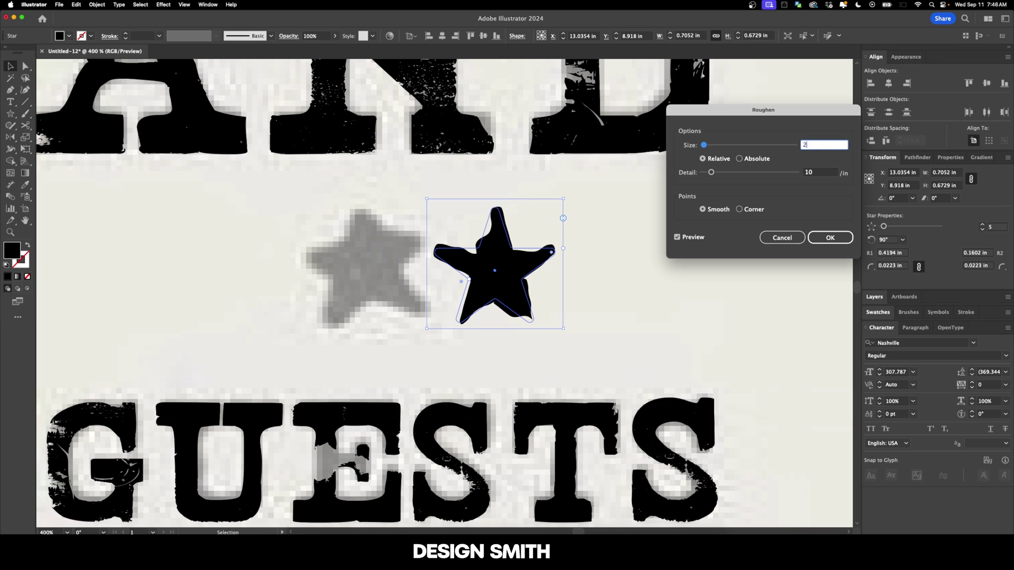
pyautogui.press('Tab')
pyautogui.write('2')
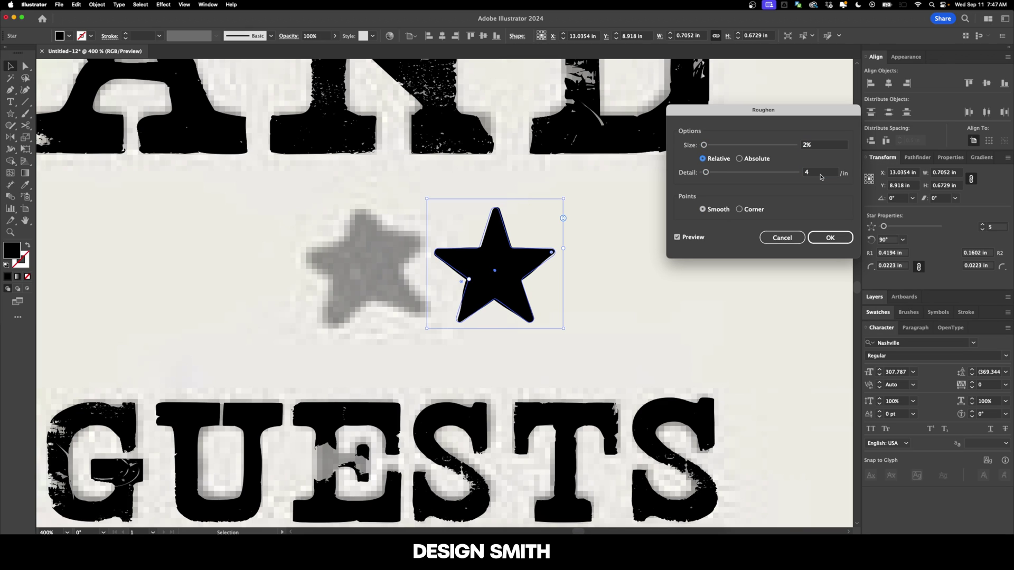
pyautogui.hotkey('shift', 'Tab')
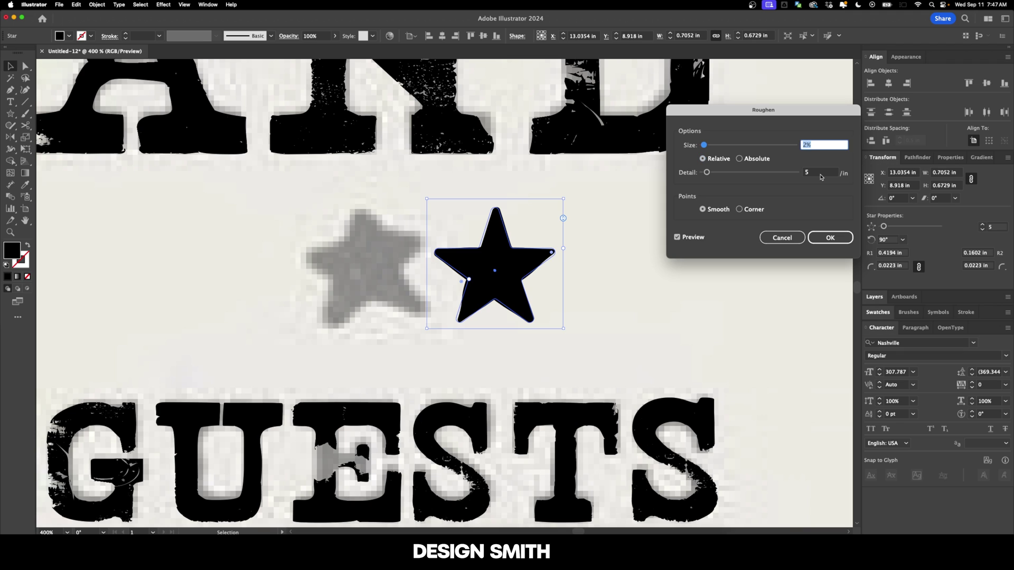
pyautogui.press('Up')
pyautogui.press('Up')
pyautogui.press('Down')
pyautogui.press('Return')
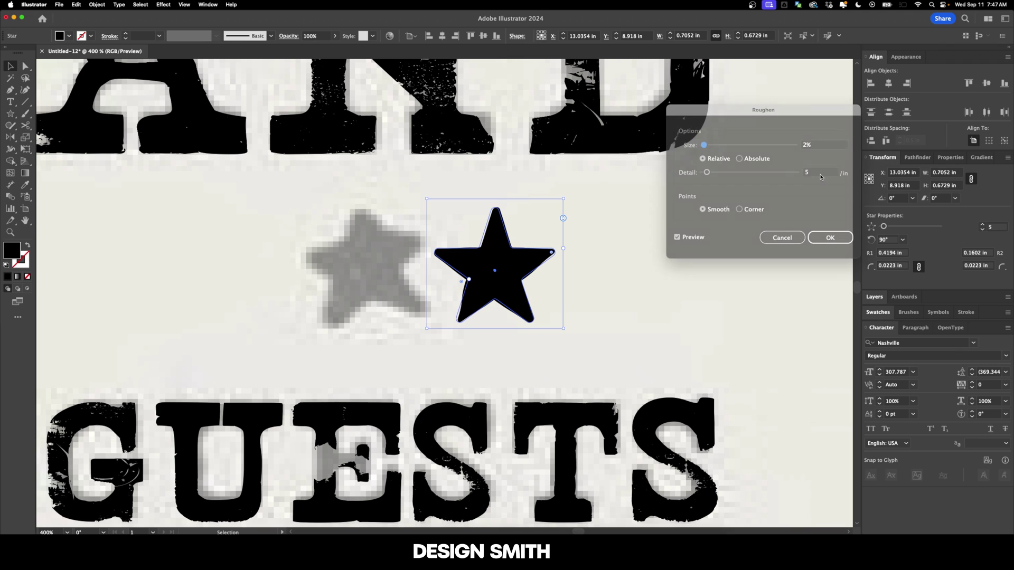
# - Move the roughened star over the reference star between AND and GUESTS
pyautogui.click(740, 267)
pyautogui.moveTo(740, 274); pyautogui.dragTo(799, 287)
pyautogui.moveTo(543, 279); pyautogui.dragTo(417, 279)
pyautogui.moveTo(500, 209); pyautogui.dragTo(490, 197)
pyautogui.click(540, 260)
pyautogui.scroll(-2, 540, 260)
pyautogui.scroll(-1, 541, 261)
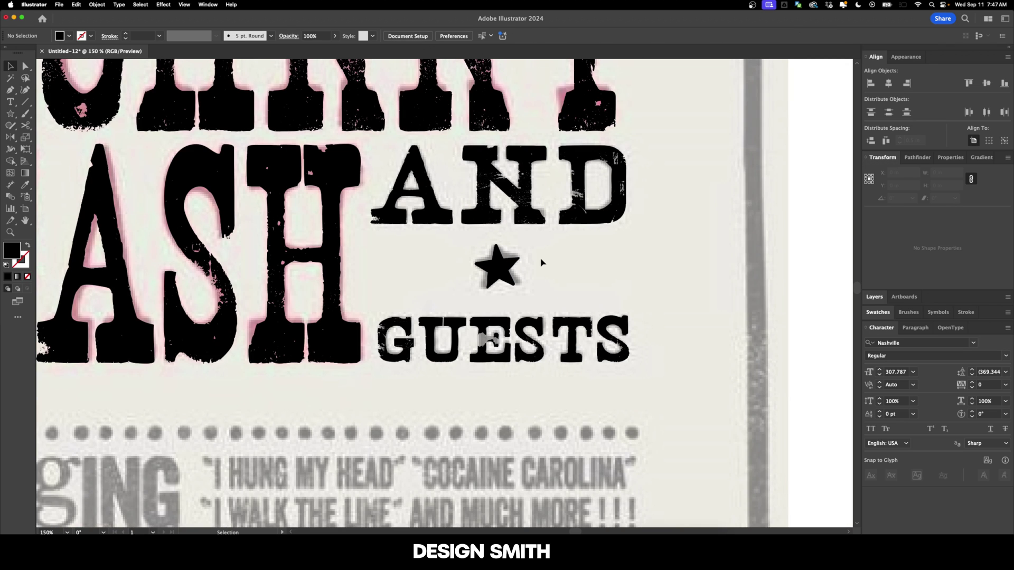
# - Draw a black star about 0.57 in wide over the first reference star before IN PERSON, with corners rounded about 0.015 in
pyautogui.moveTo(560, 264); pyautogui.dragTo(522, 381)
pyautogui.scroll(-1, 604, 302)
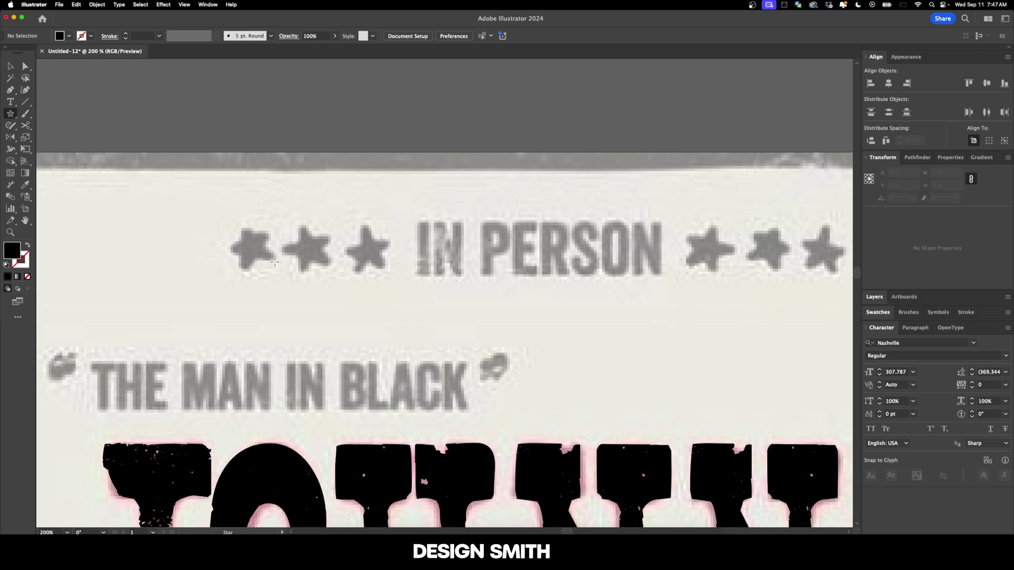
pyautogui.moveTo(253, 246); pyautogui.dragTo(285, 257)
pyautogui.press('a')
pyautogui.scroll(1, 281, 268)
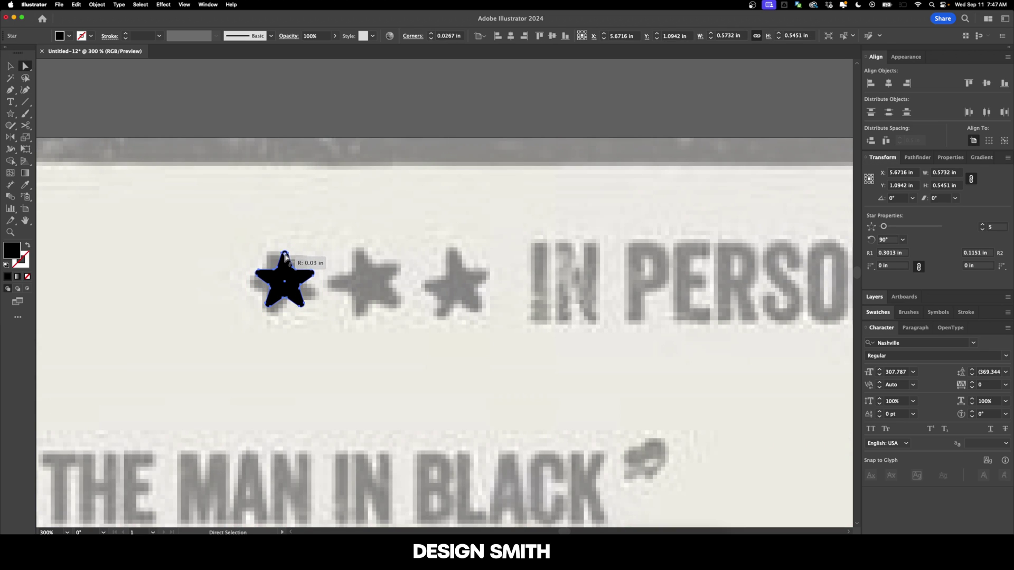
pyautogui.press('super+z')
pyautogui.press('v')
# - Duplicate the small star over the second and third reference stars before IN PERSON
pyautogui.click(355, 263)
pyautogui.scroll(-1, 360, 265)
pyautogui.moveTo(360, 265); pyautogui.dragTo(295, 251)
pyautogui.click(246, 259)
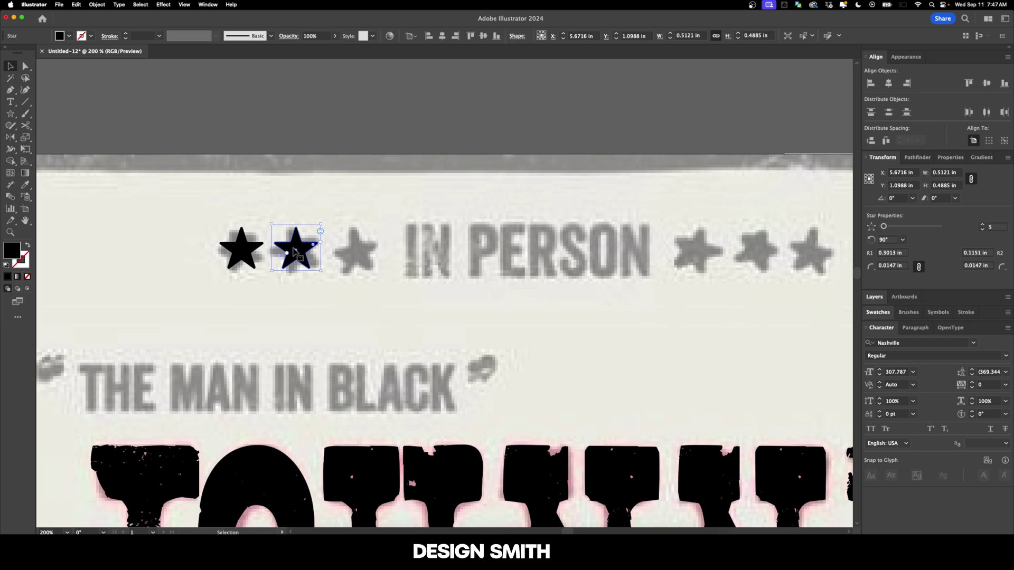
pyautogui.press('super+d')
pyautogui.scroll(-1, 391, 265)
pyautogui.moveTo(391, 265); pyautogui.dragTo(316, 266)
# - Copy the row of three stars onto the matching reference stars after IN PERSON
pyautogui.moveTo(171, 219); pyautogui.dragTo(360, 297)
pyautogui.hscroll(3, 231, 269)
pyautogui.keyDown('alt'); pyautogui.moveTo(198, 252); pyautogui.dragTo(538, 253); pyautogui.keyUp('alt')
pyautogui.hscroll(-3, 500, 231)
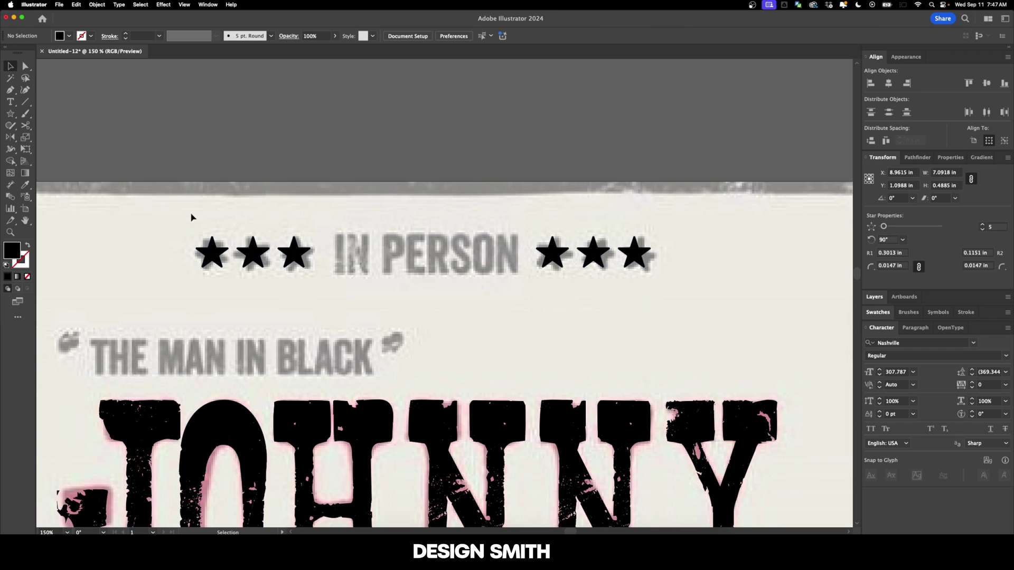
# - Apply the last Roughen effect to all six stars around IN PERSON
pyautogui.moveTo(192, 220); pyautogui.dragTo(618, 333)
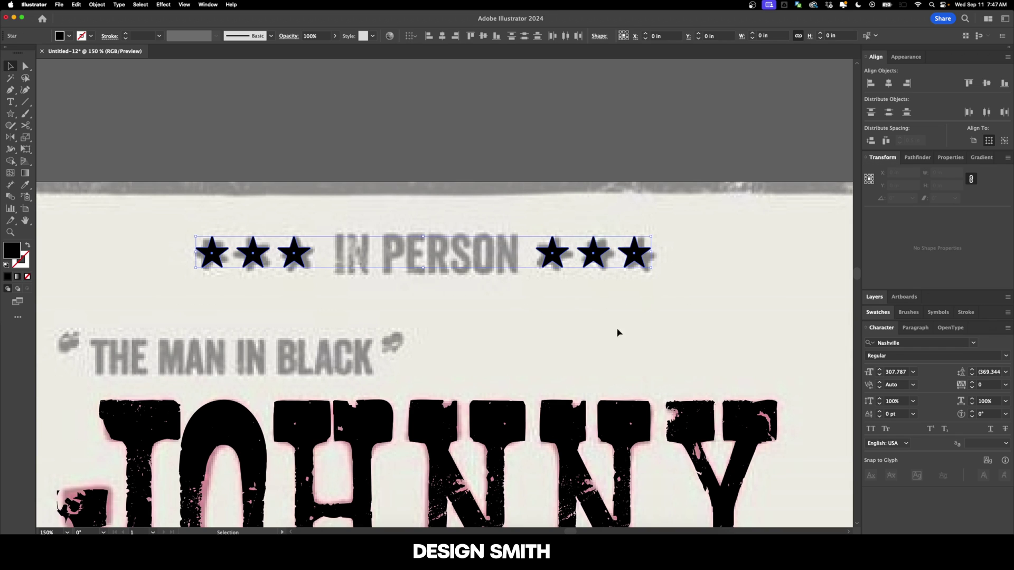
pyautogui.click(167, 6)
pyautogui.click(172, 16)
pyautogui.scroll(3, 195, 270)
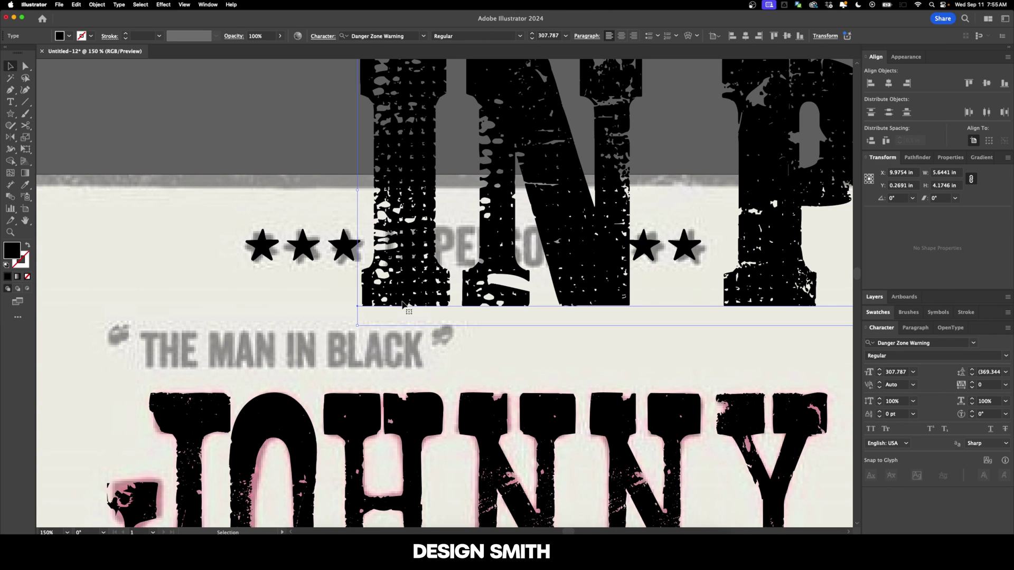
# - Set IN PERSON in the War is Over font and fit it over the reference words at about 60.6 pt
pyautogui.moveTo(358, 189); pyautogui.dragTo(526, 190)
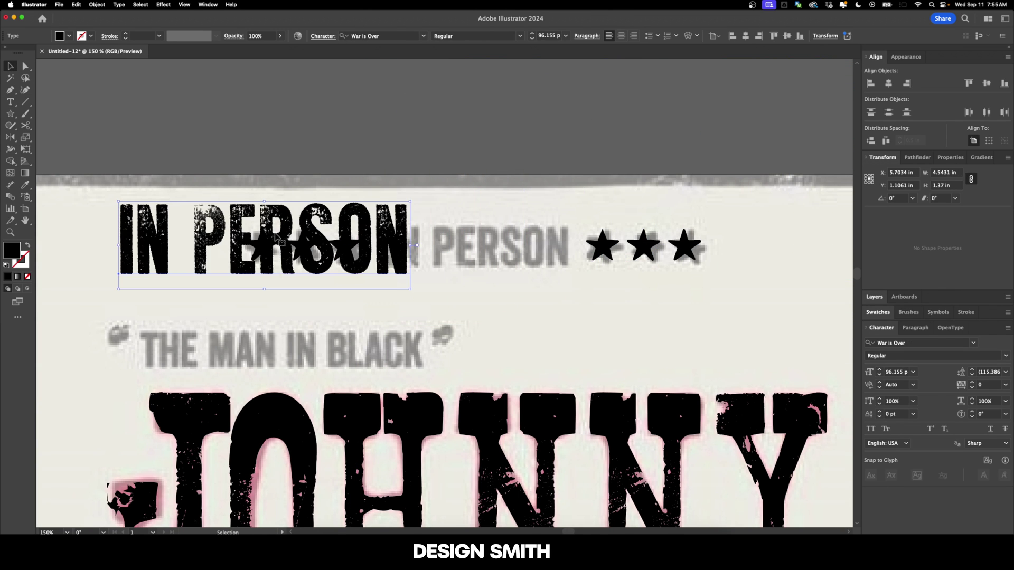
pyautogui.moveTo(412, 283); pyautogui.dragTo(606, 285)
pyautogui.scroll(1, 473, 228)
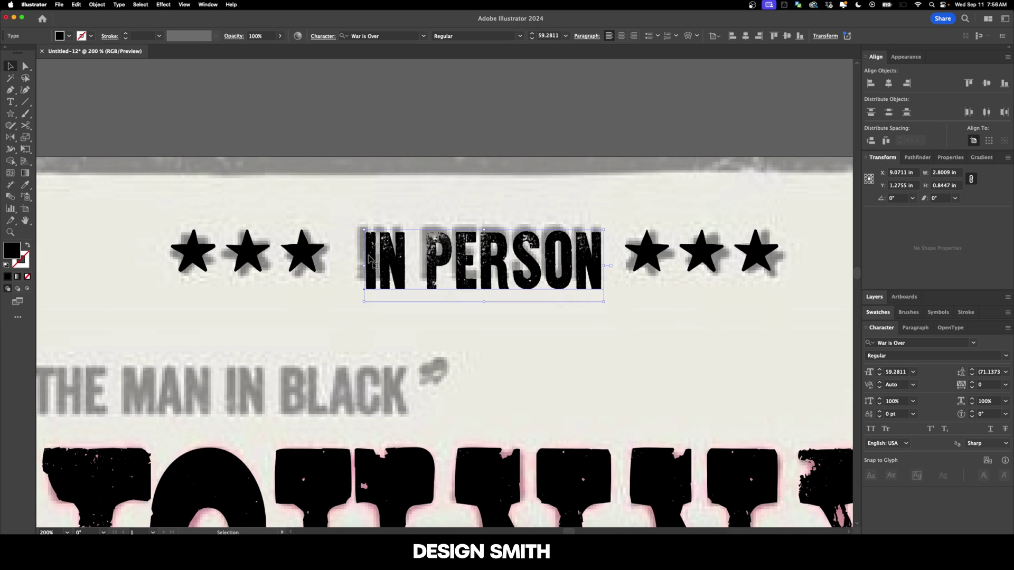
pyautogui.moveTo(427, 212); pyautogui.dragTo(427, 211)
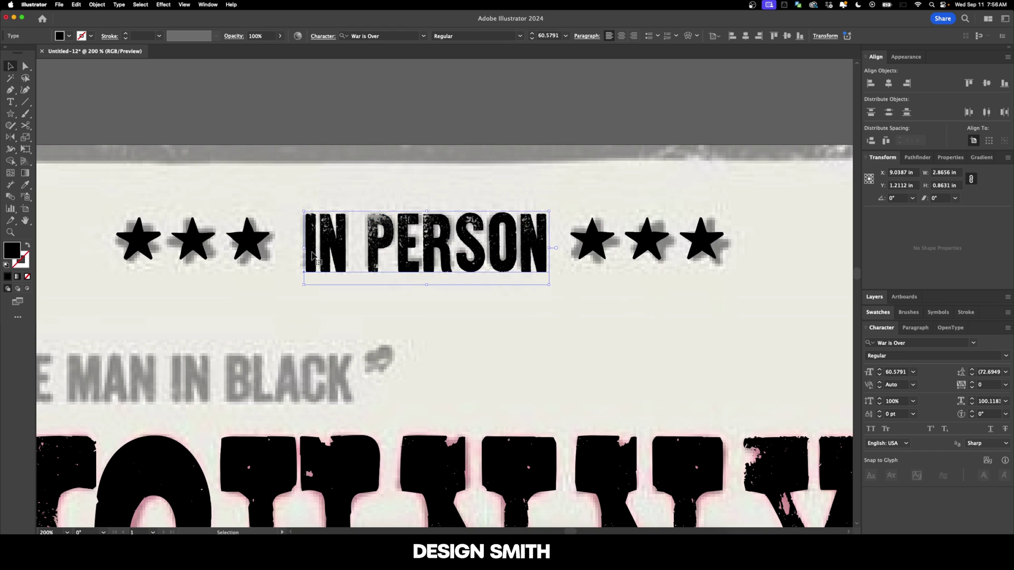
pyautogui.moveTo(306, 249); pyautogui.dragTo(300, 248)
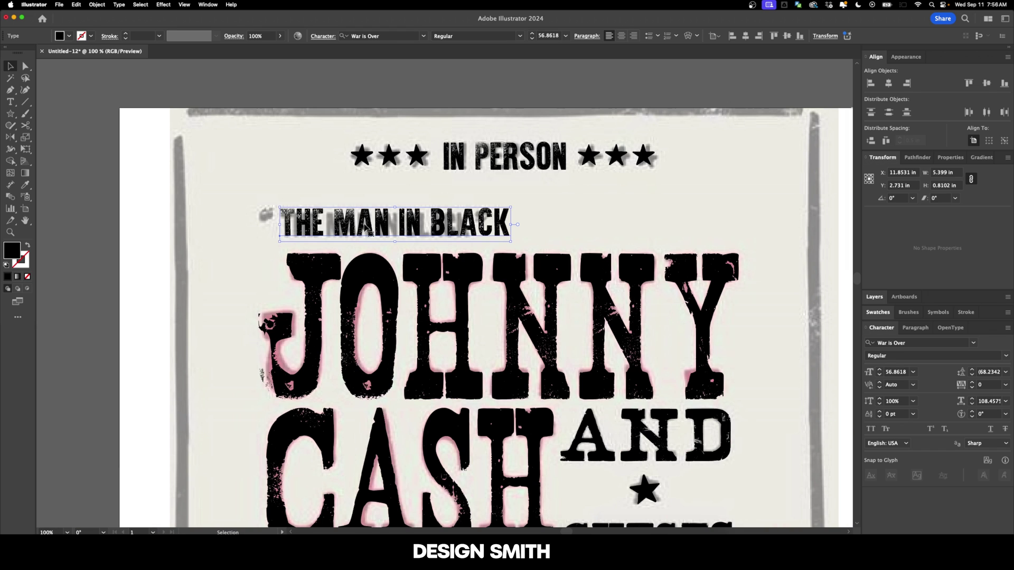
# - Duplicate THE MAN IN BLACK to the right of the original and replace the copy's text with a quotation mark
pyautogui.moveTo(363, 222); pyautogui.dragTo(616, 222)
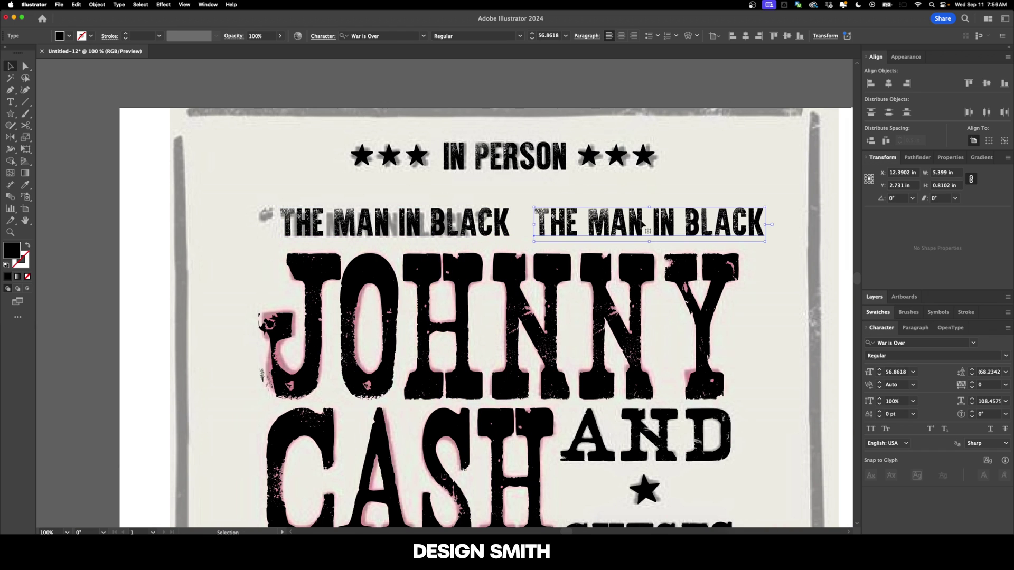
pyautogui.doubleClick(642, 224)
pyautogui.press('super+a')
pyautogui.press('BackSpace')
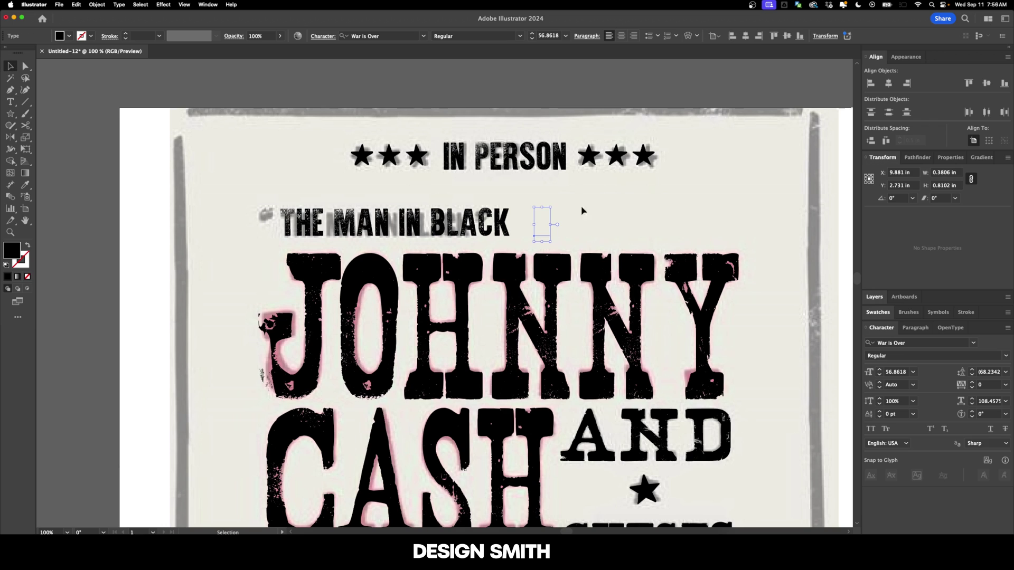
# - Set the quotation mark's font to BD Caramel
pyautogui.click(423, 36)
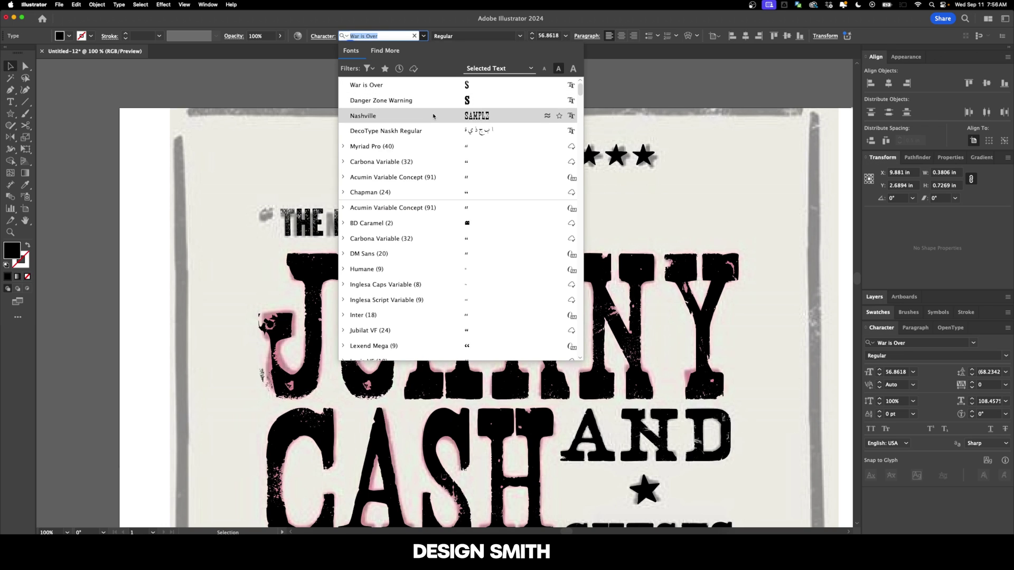
pyautogui.press('Escape')
pyautogui.click(423, 36)
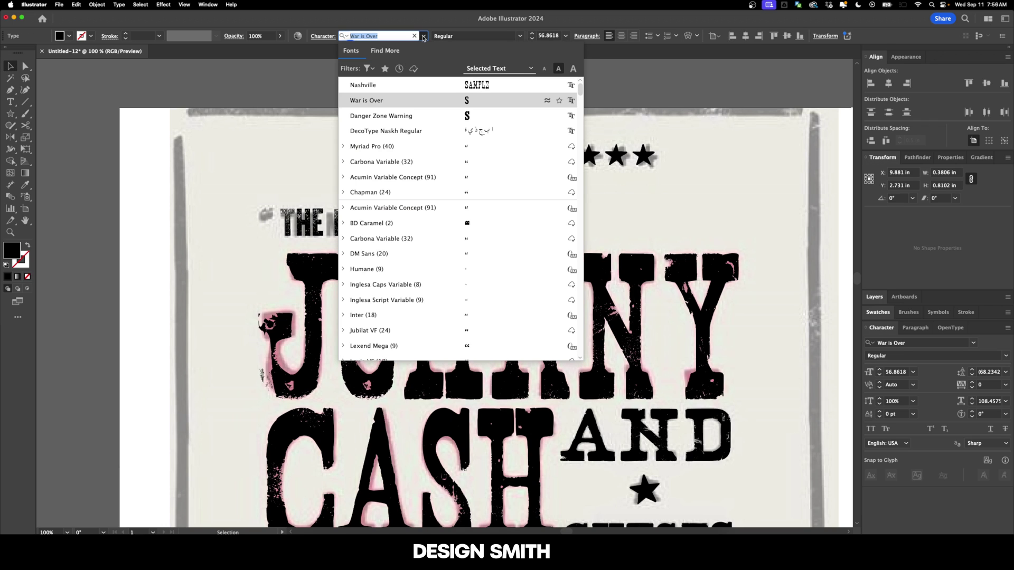
pyautogui.click(423, 117)
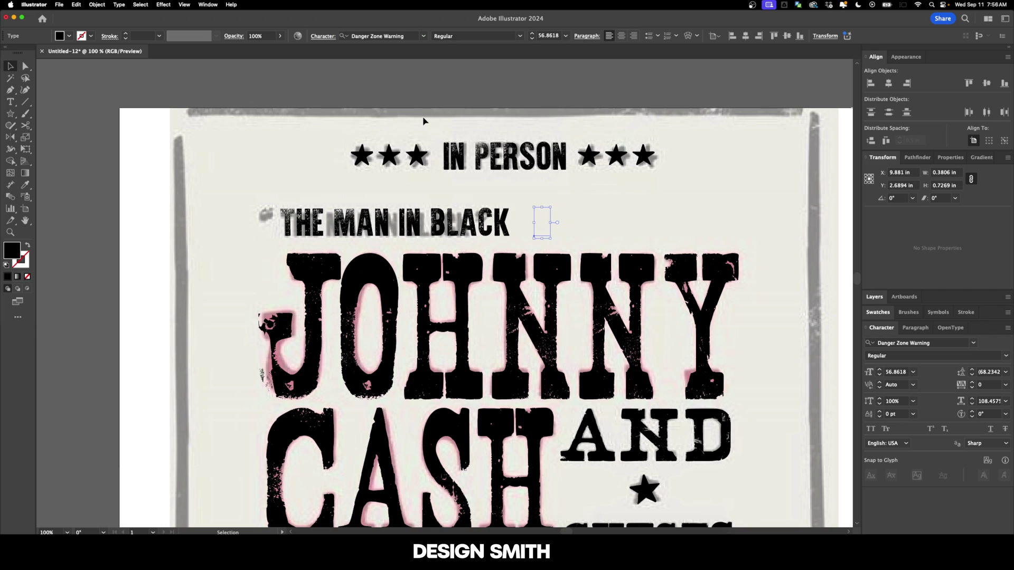
pyautogui.click(425, 36)
pyautogui.click(386, 222)
pyautogui.scroll(2, 386, 223)
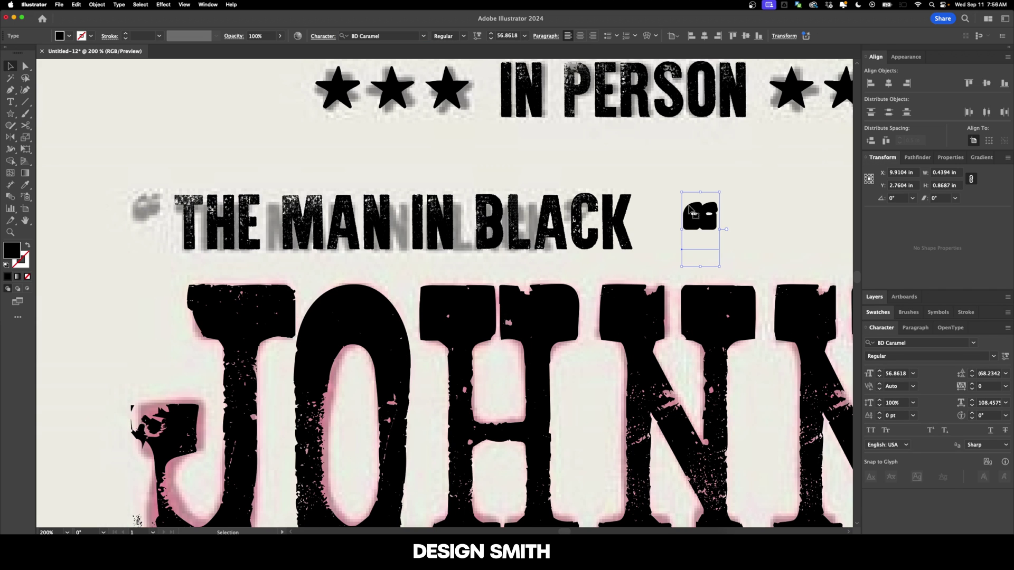
# - Copy the quotation mark in front of THE MAN IN BLACK and scale the line to about 46.8 pt over the reference text
pyautogui.moveTo(691, 224); pyautogui.dragTo(669, 207)
pyautogui.click(508, 219)
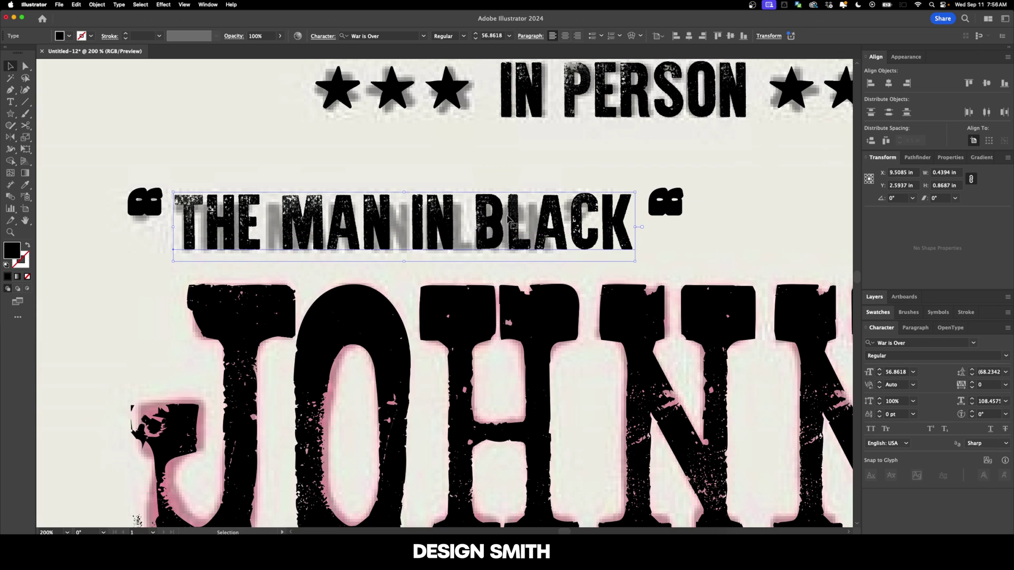
pyautogui.moveTo(635, 227); pyautogui.dragTo(560, 230)
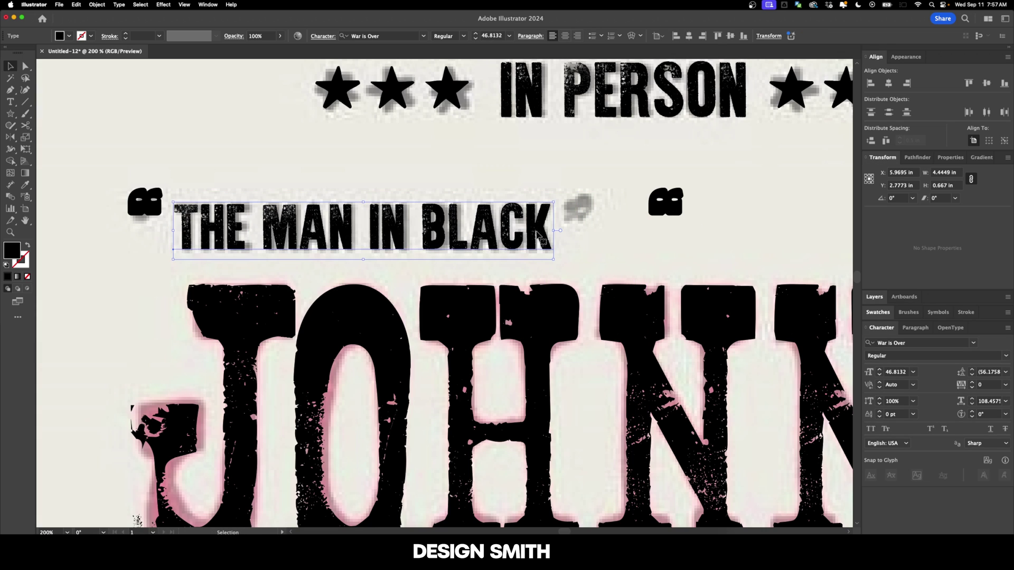
# - Shrink the opening quotation mark and position it over its reference mark
pyautogui.click(156, 209)
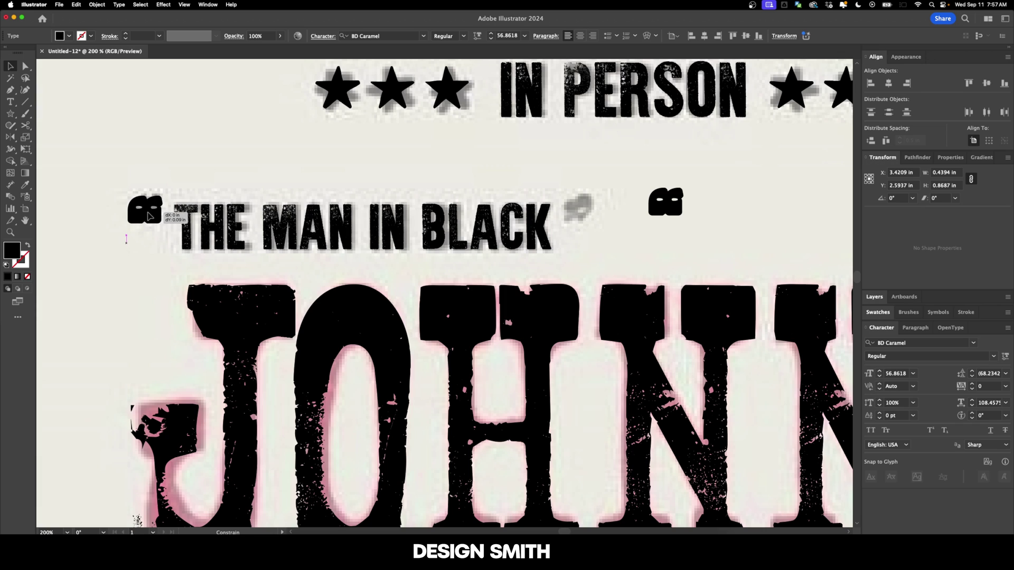
pyautogui.moveTo(164, 259); pyautogui.dragTo(153, 216)
pyautogui.click(284, 190)
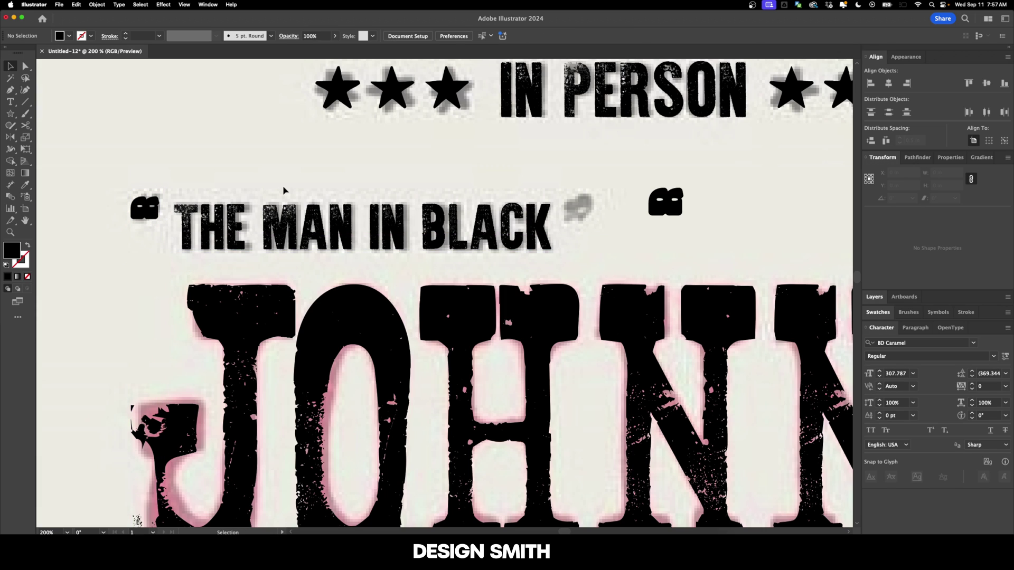
# - Place a copy of the quotation mark, rotated 180°, over the closing reference mark after BLACK
pyautogui.moveTo(212, 203); pyautogui.dragTo(609, 231)
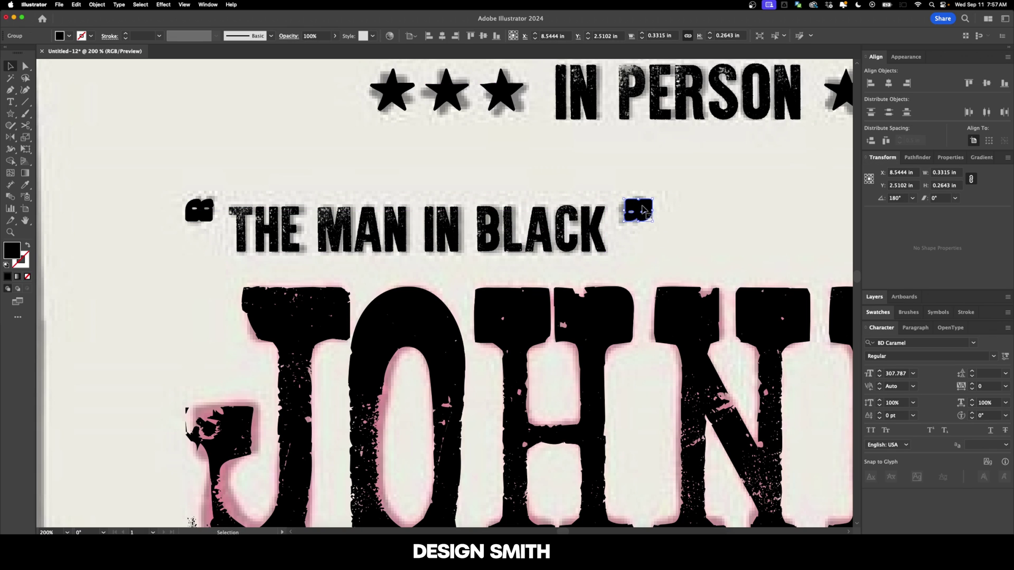
pyautogui.click(690, 215)
pyautogui.press('super+minus')
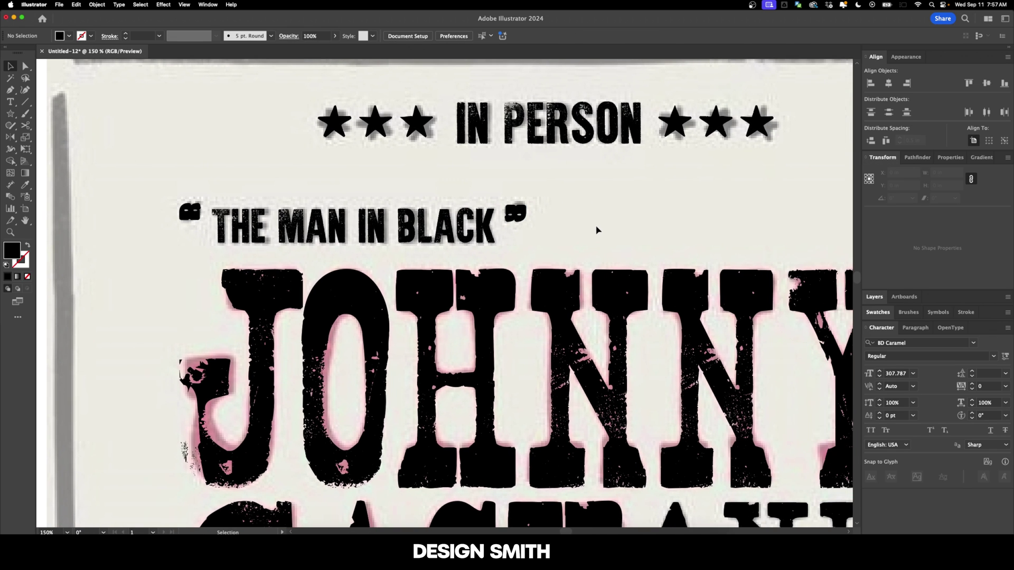
# - Position the SING text at the start of the reference word SINGING and stretch it to the reference height, about 97.4 pt
pyautogui.press('super+minus')
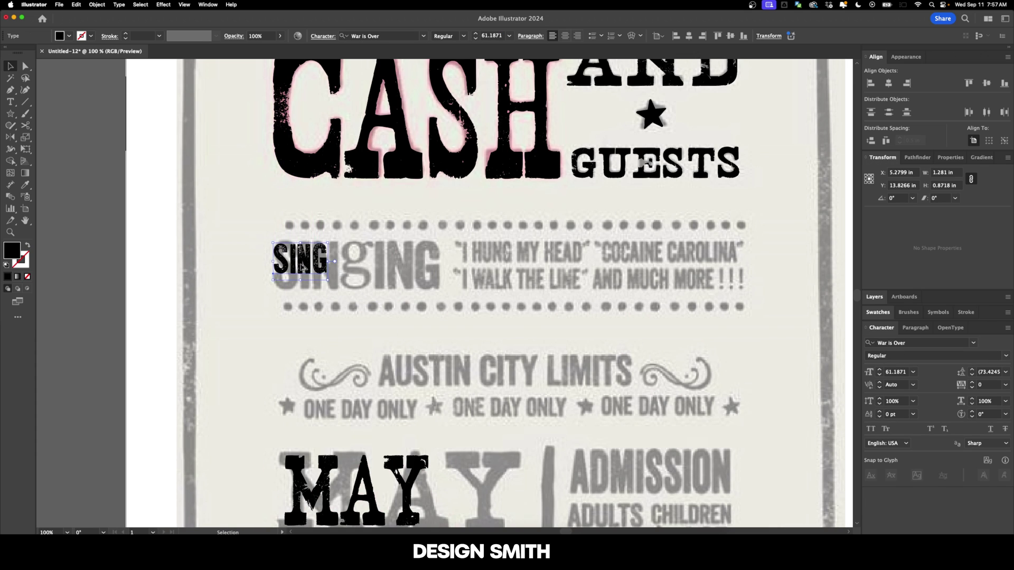
pyautogui.scroll(5, 296, 259)
pyautogui.moveTo(303, 222); pyautogui.dragTo(314, 207)
pyautogui.press('super+minus')
pyautogui.press('super+minus')
pyautogui.press('super+minus')
pyautogui.moveTo(282, 262); pyautogui.dragTo(281, 306)
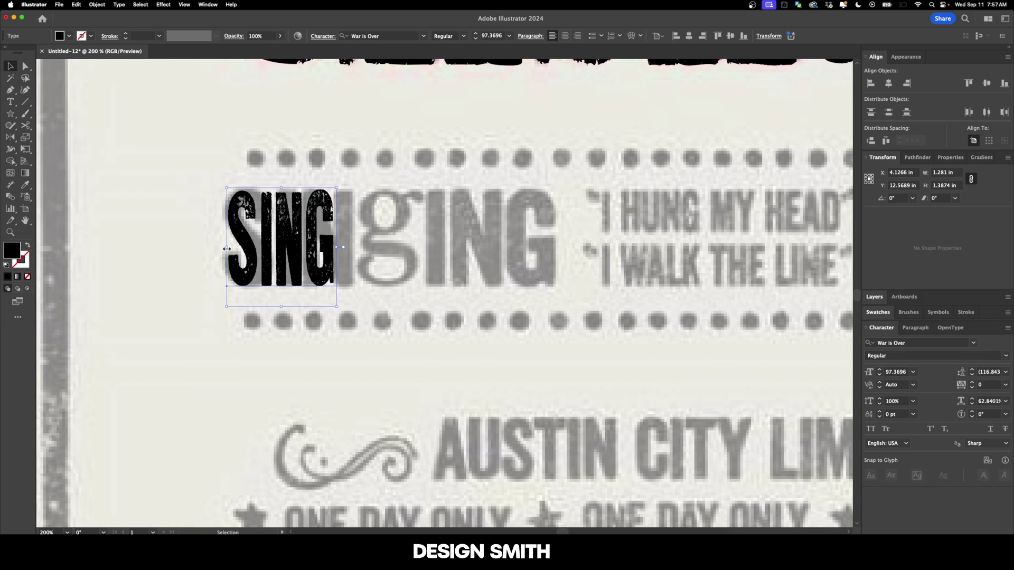
# - Shorten SING to SIN and widen it to about 113% horizontal scale to match the reference letters
pyautogui.press('BackSpace')
pyautogui.moveTo(336, 247); pyautogui.dragTo(362, 247)
pyautogui.press('super+minus')
pyautogui.press('super+minus')
pyautogui.press('super+equal')
pyautogui.press('super+equal')
# - Duplicate the SIN text as ING and align it over the reference letters after the lowercase g
pyautogui.click(288, 263)
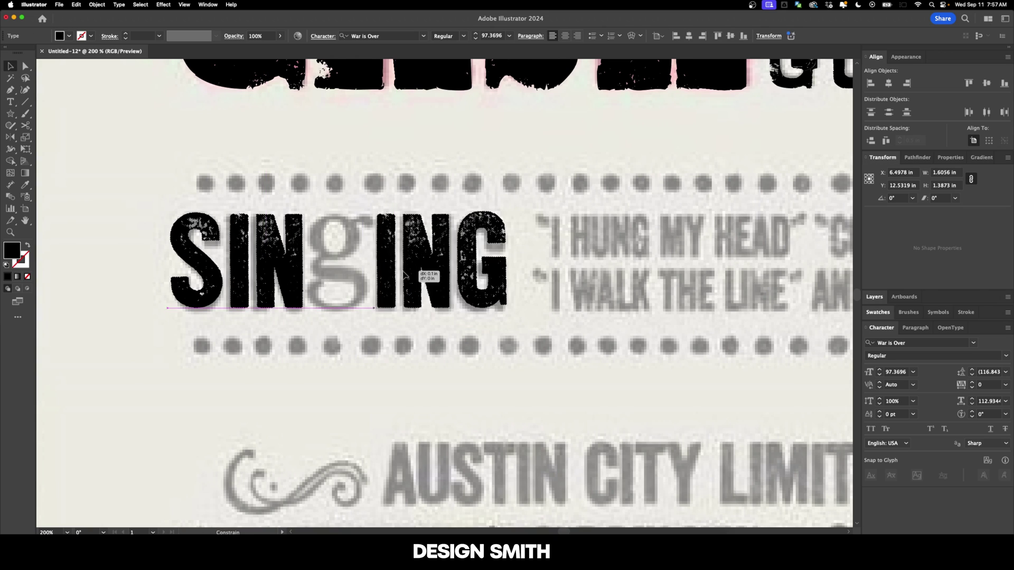
pyautogui.click(403, 181)
pyautogui.scroll(-1, 404, 194)
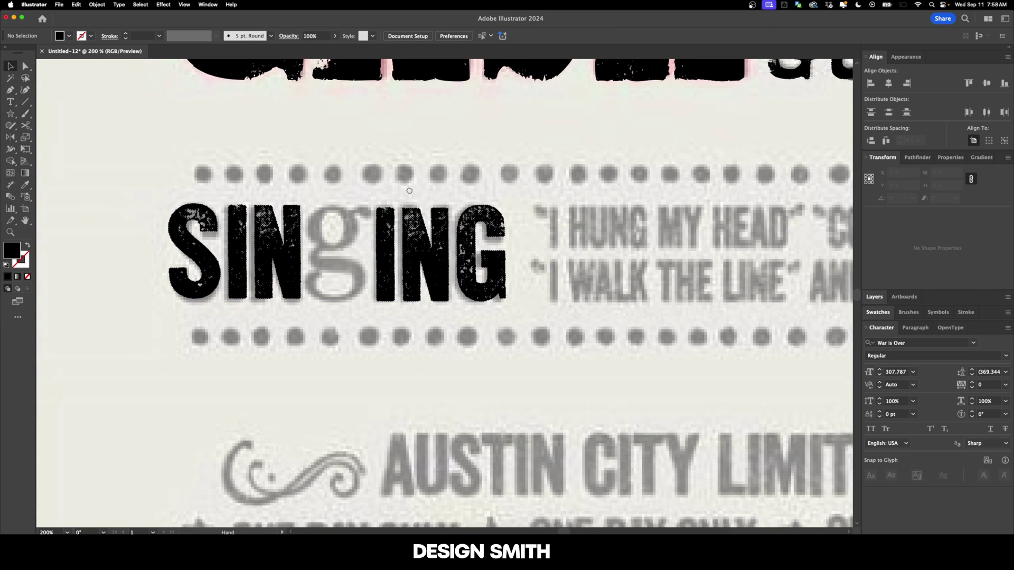
pyautogui.click(417, 253)
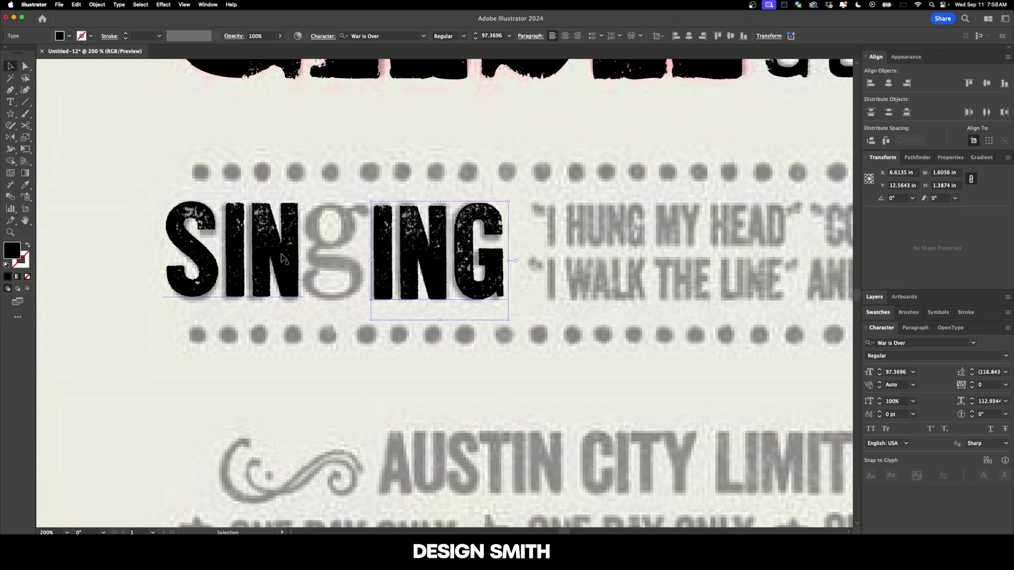
# - Duplicate the ING text over the song-title reference lines and replace the copy's content with a lowercase g
pyautogui.click(231, 202)
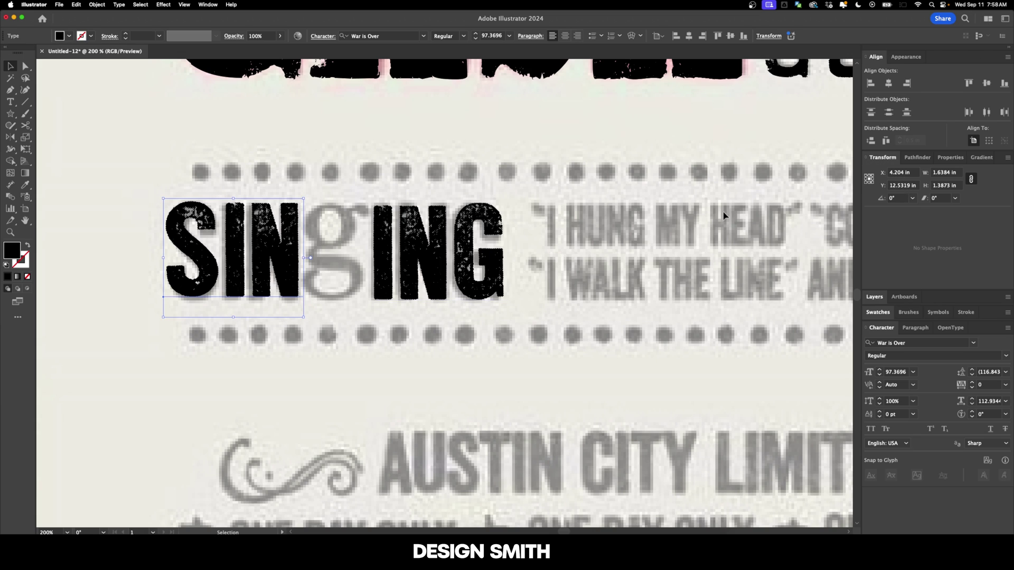
pyautogui.click(410, 238)
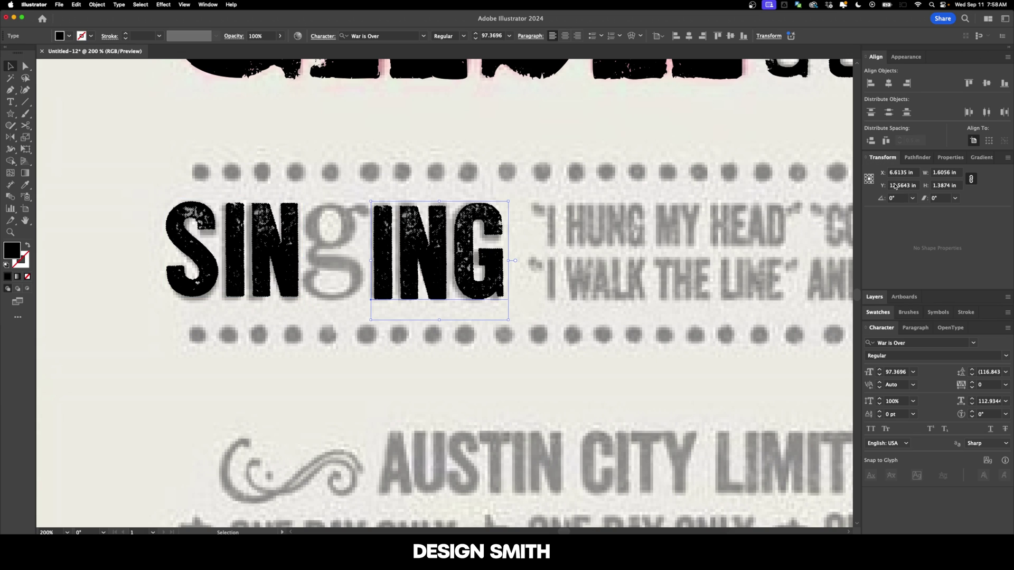
pyautogui.click(621, 259)
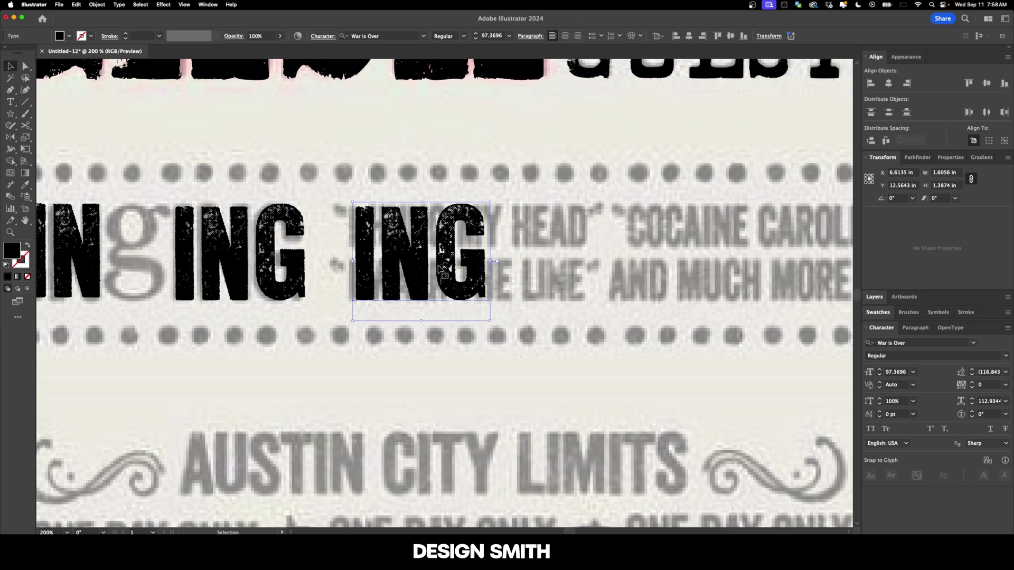
pyautogui.doubleClick(438, 264)
pyautogui.press('super+a')
pyautogui.write('g')
pyautogui.press('Escape')
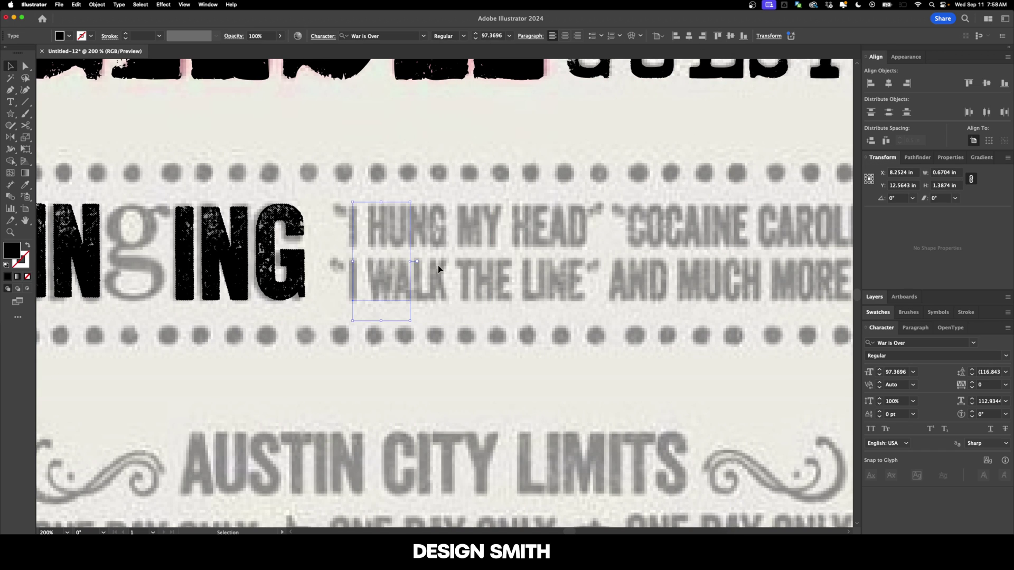
# - Try the Garamond Premier Pro Caption font on the lowercase g
pyautogui.moveTo(414, 275); pyautogui.dragTo(579, 273)
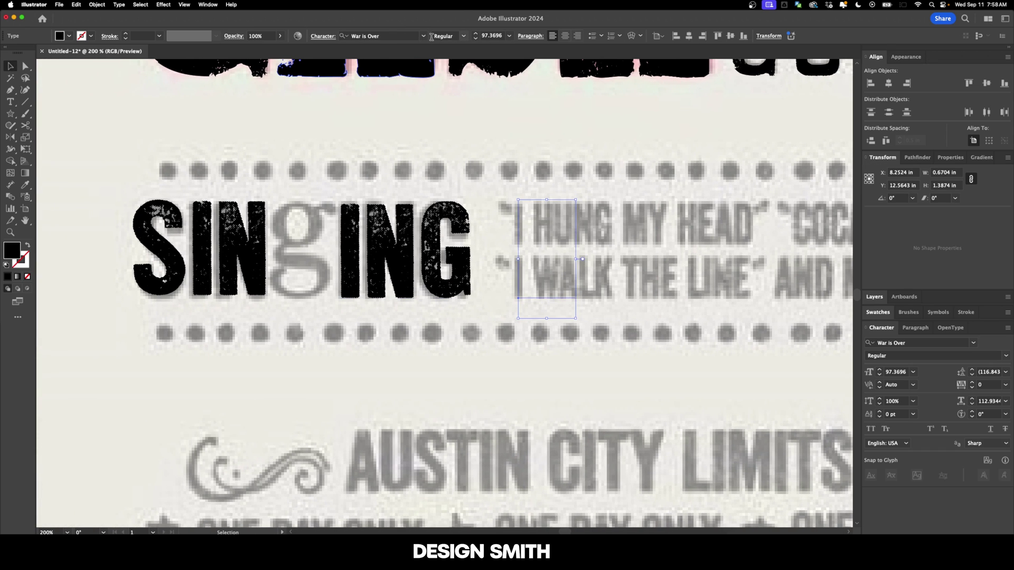
pyautogui.click(389, 36)
pyautogui.write('garamon')
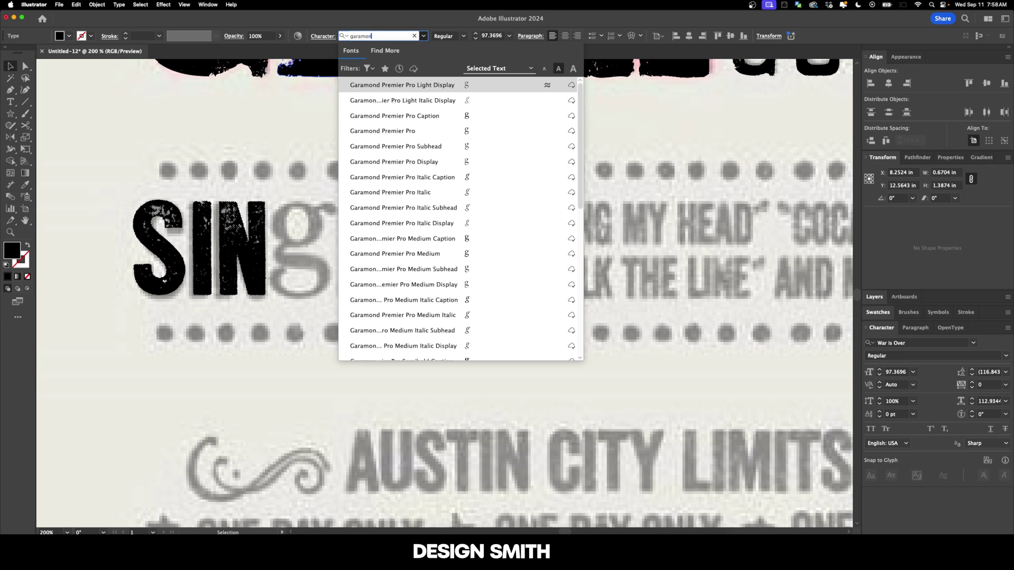
pyautogui.press('Down')
pyautogui.press('Down')
pyautogui.press('Down')
pyautogui.press('Up')
pyautogui.press('Return')
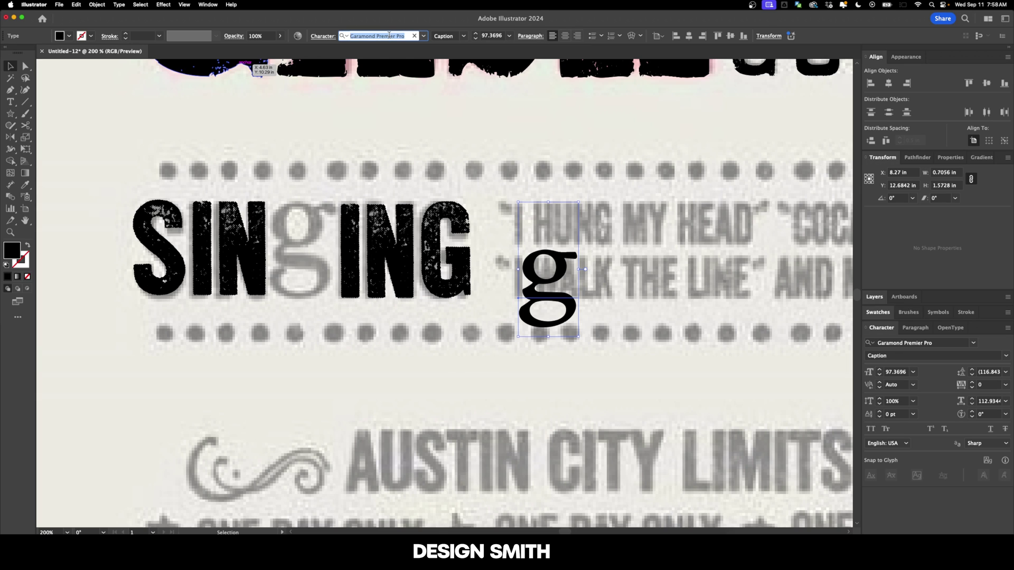
# - Compare the Goudy fonts on the lowercase g and apply Goudy Bookletter 1911
pyautogui.write('goudy')
pyautogui.press('Down')
pyautogui.press('Up')
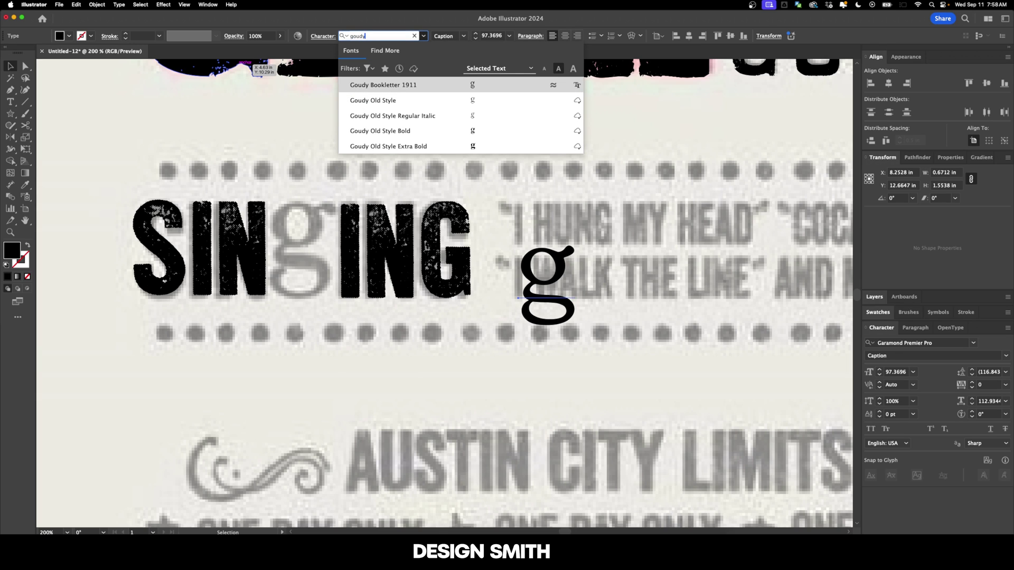
pyautogui.press('Down')
pyautogui.press('Down')
pyautogui.press('Down')
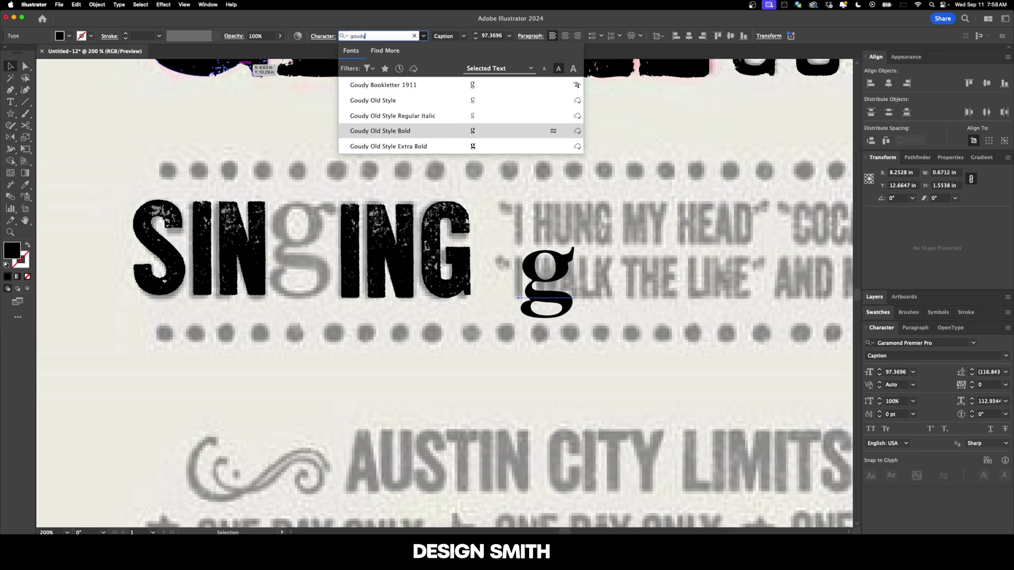
pyautogui.press('Up')
pyautogui.press('Up')
pyautogui.press('Up')
pyautogui.press('Return')
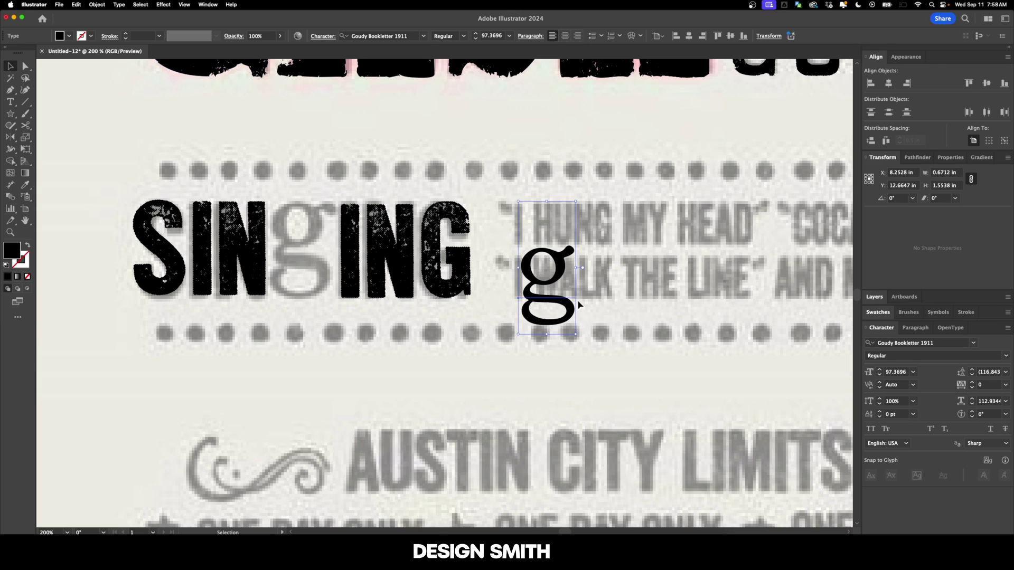
# - Convert the g to outlines, fit it between SIN and ING, and stretch it to about 1.17 in tall
pyautogui.press('super+shift+o')
pyautogui.moveTo(554, 285); pyautogui.dragTo(307, 256)
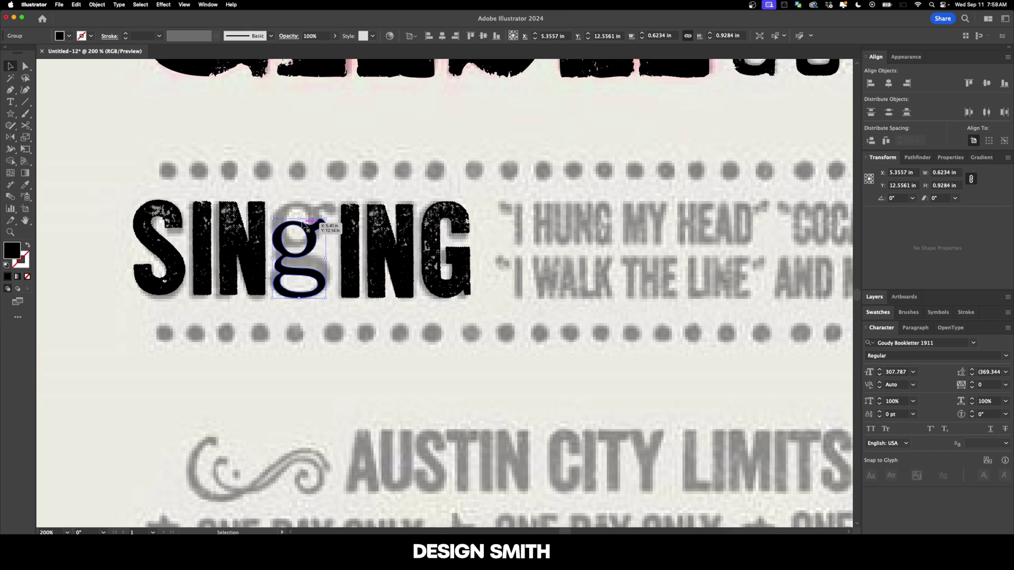
pyautogui.moveTo(299, 219); pyautogui.dragTo(300, 199)
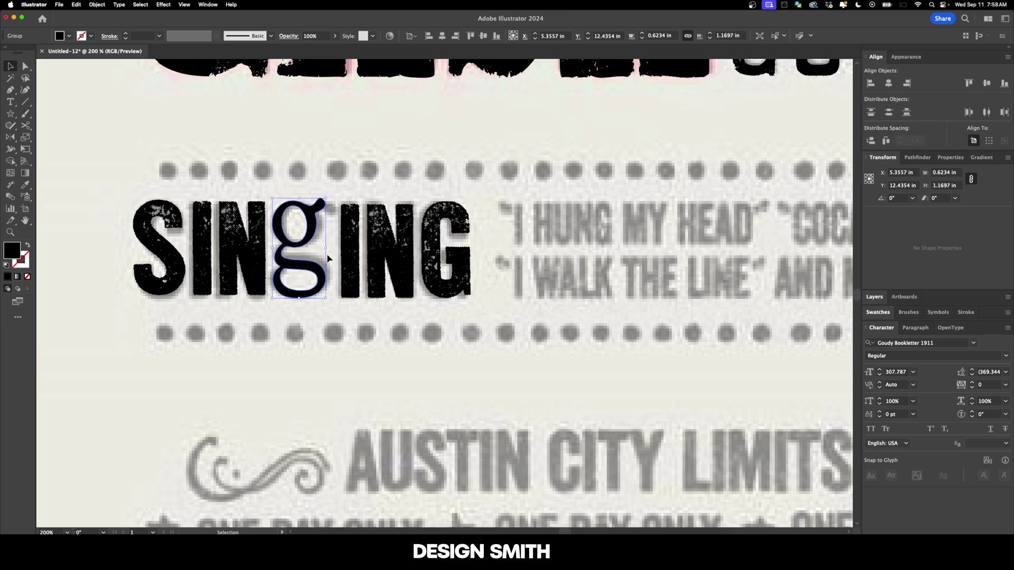
pyautogui.moveTo(328, 248); pyautogui.dragTo(333, 250)
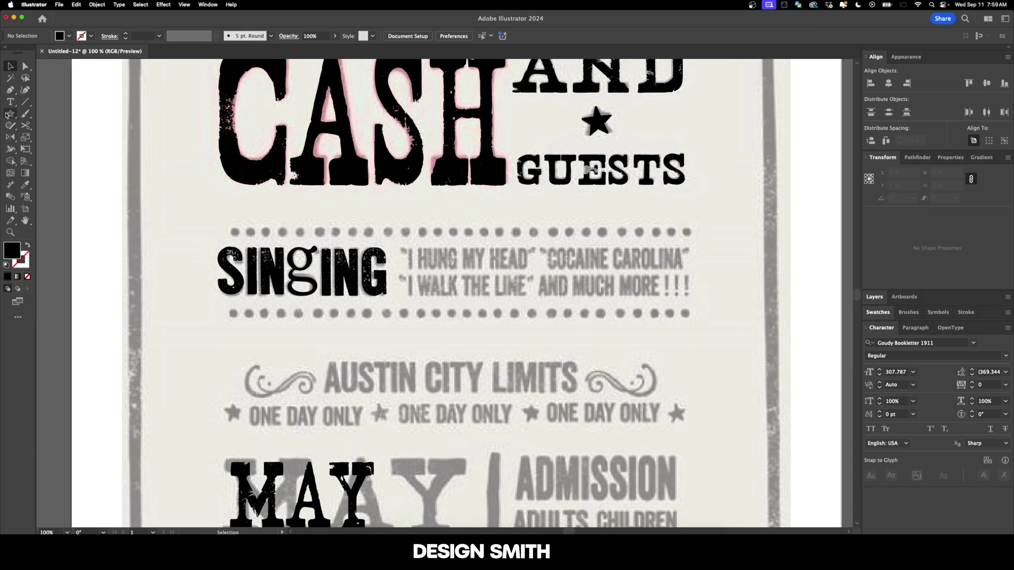
# - Draw a black circle about 0.19 in wide on the first dot above SINGING and place a copy on the row's last dot
pyautogui.moveTo(11, 114); pyautogui.dragTo(44, 138)
pyautogui.scroll(2, 271, 244)
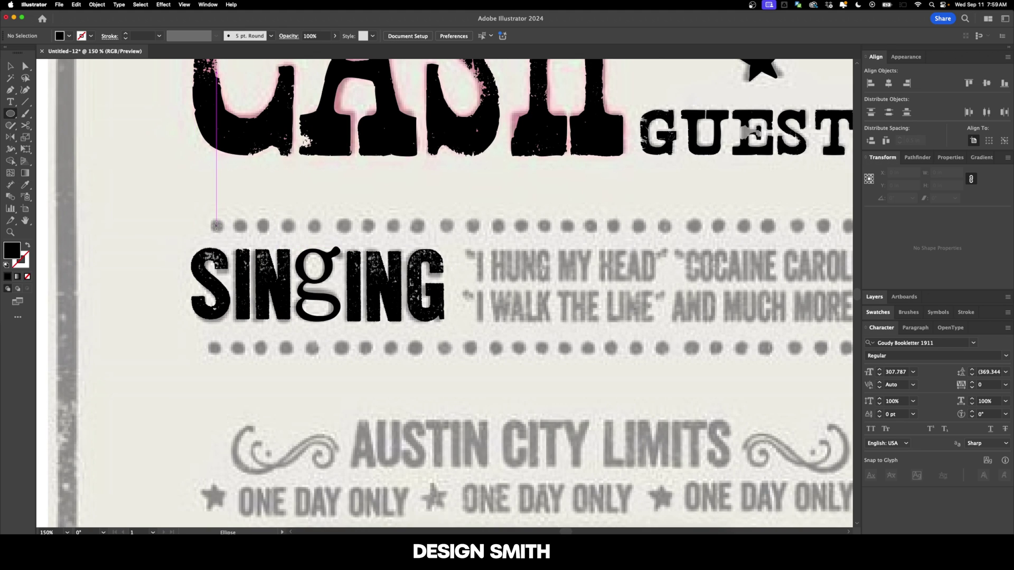
pyautogui.moveTo(216, 226); pyautogui.dragTo(803, 271)
pyautogui.press('v')
pyautogui.click(238, 220)
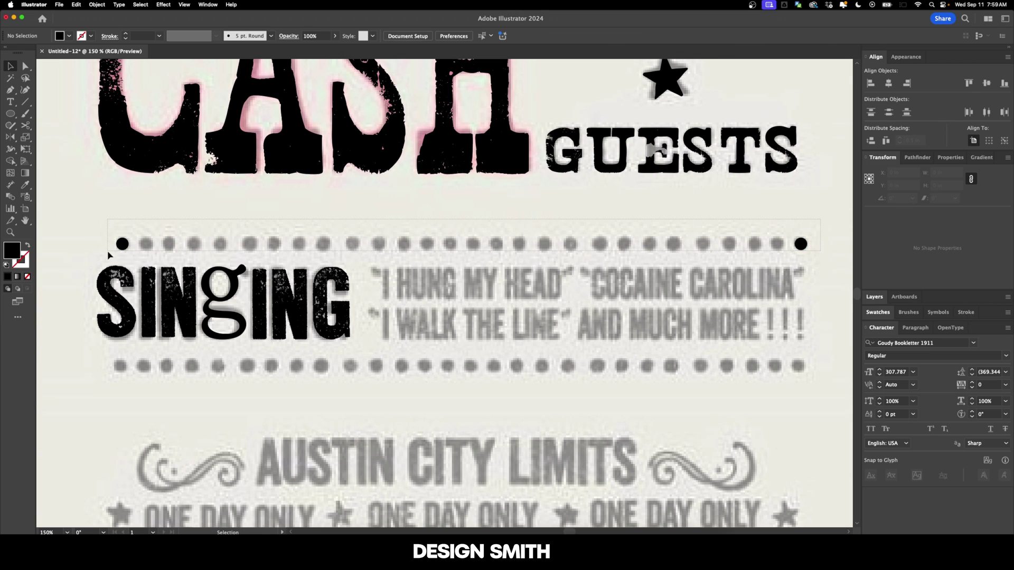
# - Blend the two end circles of the upper dotted row and change the blend spacing to Specified Steps
pyautogui.moveTo(110, 255); pyautogui.dragTo(109, 255)
pyautogui.press('super+alt')
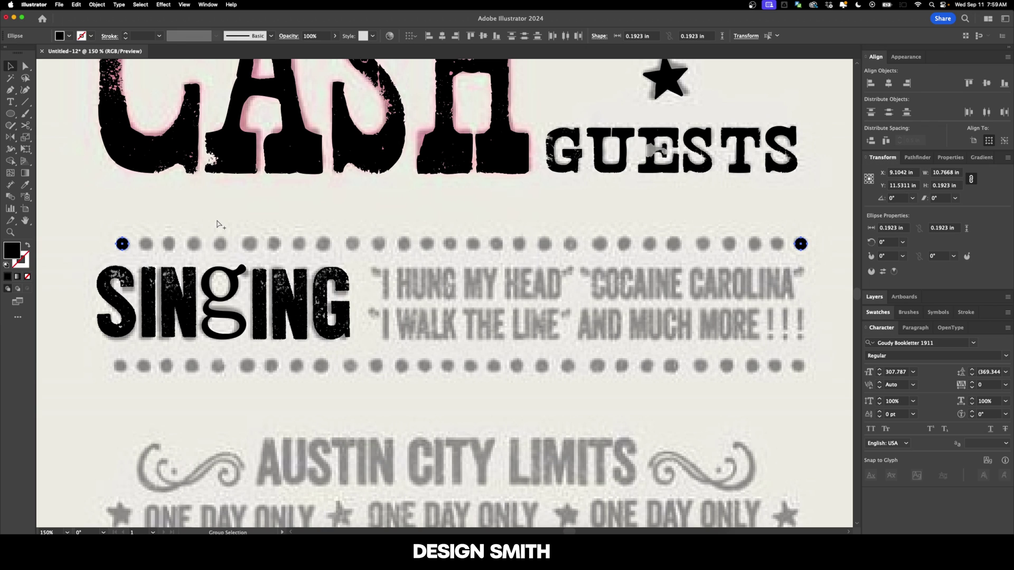
pyautogui.press('super+alt+b')
pyautogui.doubleClick(10, 196)
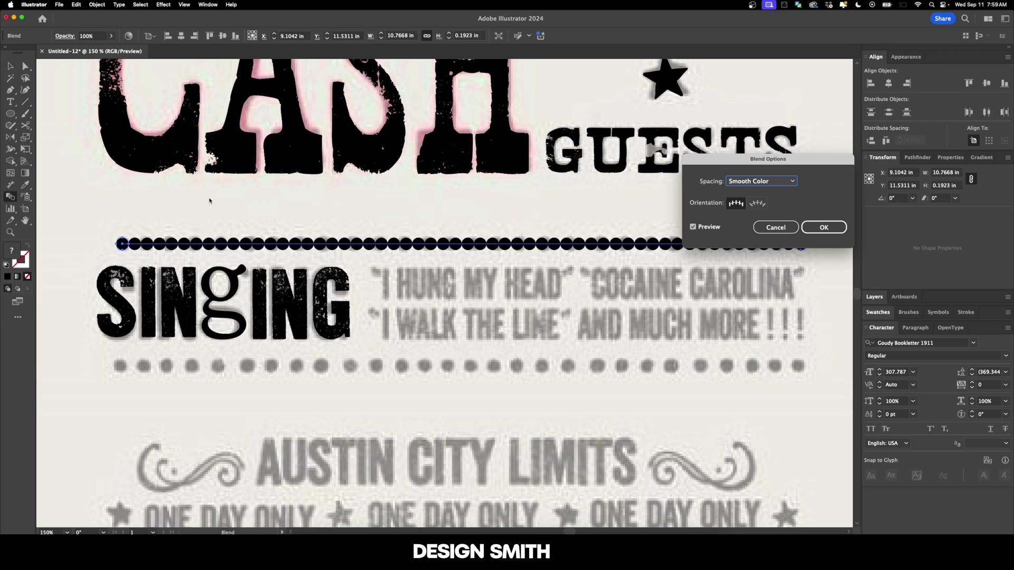
pyautogui.click(768, 181)
pyautogui.click(750, 192)
pyautogui.moveTo(791, 164); pyautogui.dragTo(661, 125)
# - Try different step counts against the reference dots and set the upper row's blend to 28 specified steps
pyautogui.write('20')
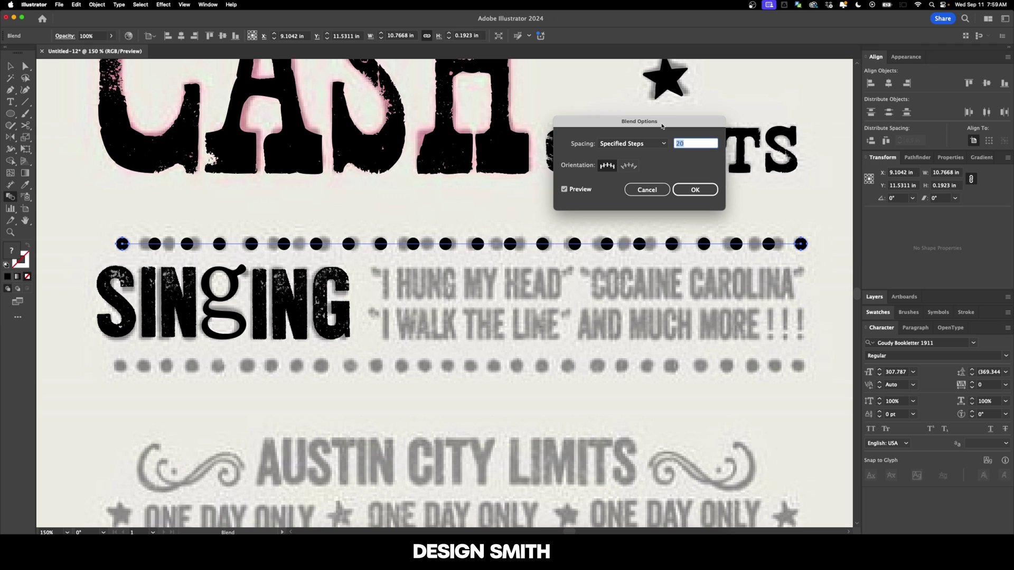
pyautogui.press('Up')
pyautogui.press('Up')
pyautogui.press('Up')
pyautogui.press('Up')
pyautogui.press('Up')
pyautogui.press('Up')
pyautogui.press('Up')
pyautogui.press('Up')
pyautogui.press('Up')
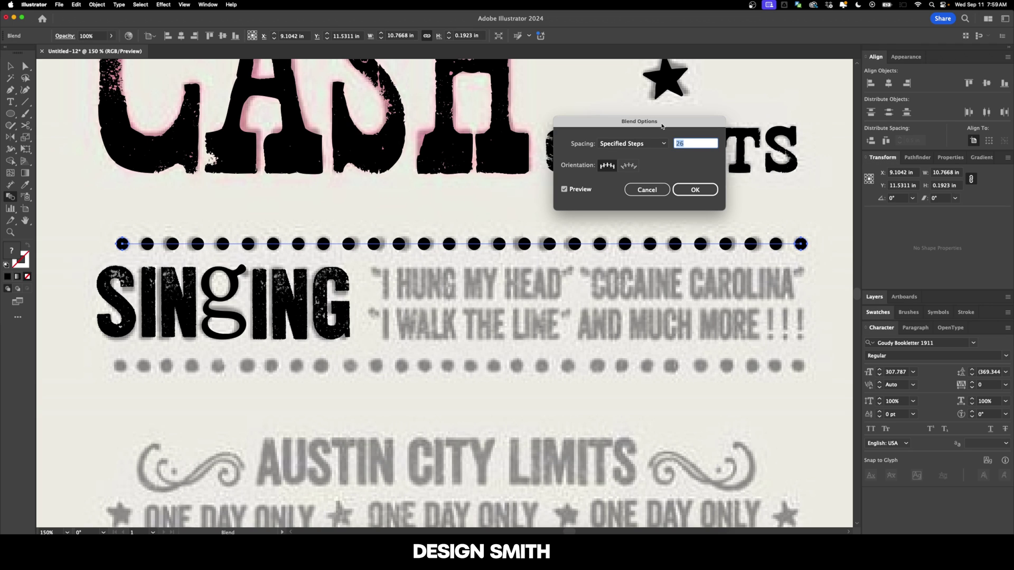
pyautogui.press('Up')
pyautogui.press('Up')
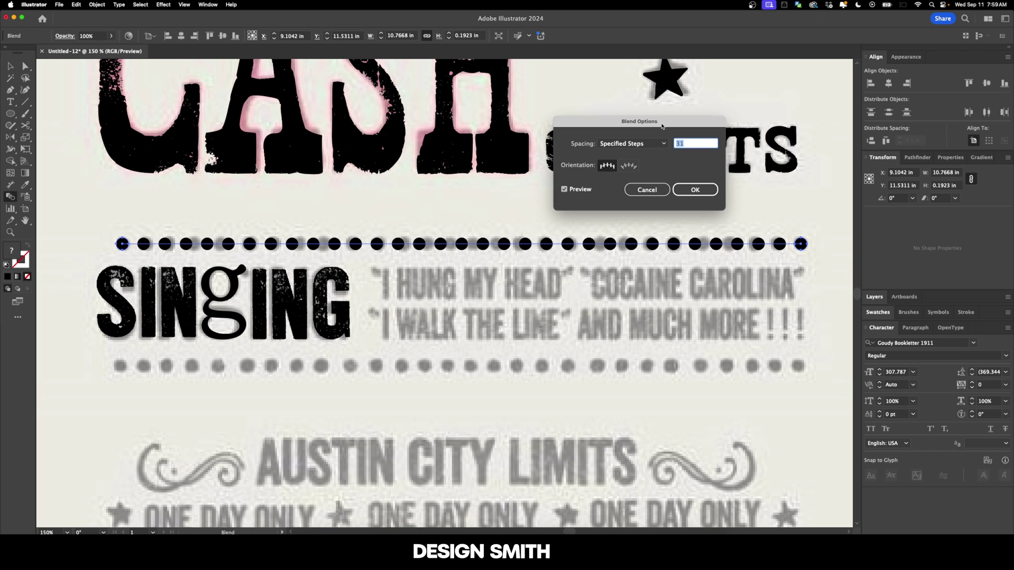
pyautogui.press('Up')
pyautogui.press('Up')
pyautogui.press('Up')
pyautogui.press('Up')
pyautogui.press('Up')
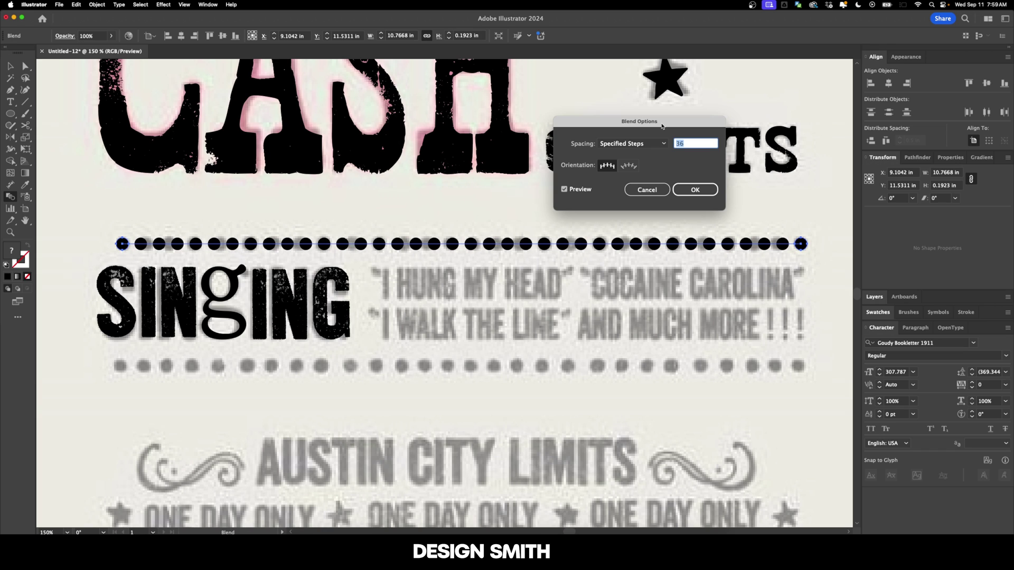
pyautogui.press('Down')
pyautogui.press('Down')
pyautogui.press('Down')
pyautogui.press('Down')
pyautogui.press('Down')
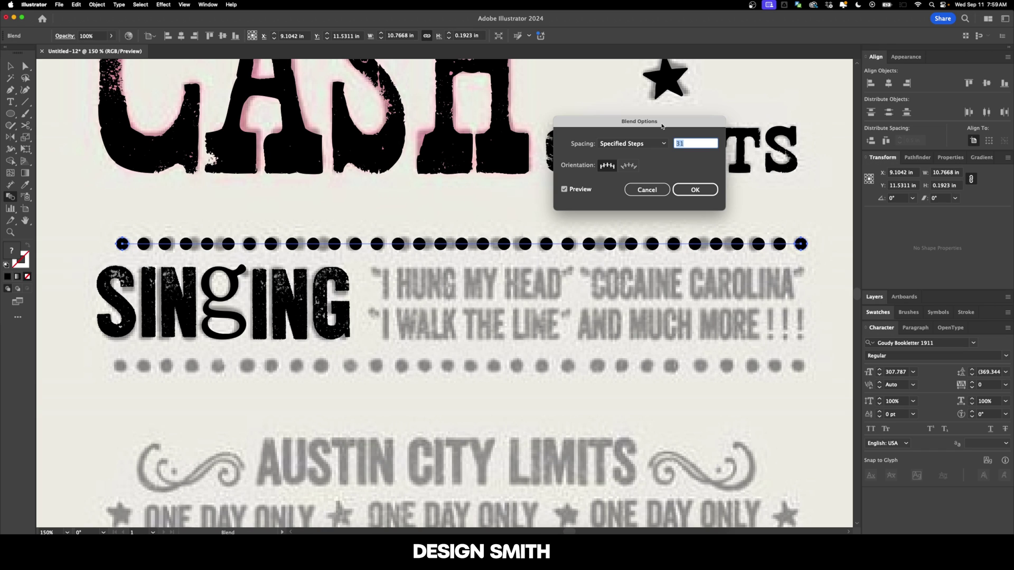
pyautogui.press('Down')
pyautogui.press('Down')
pyautogui.press('Down')
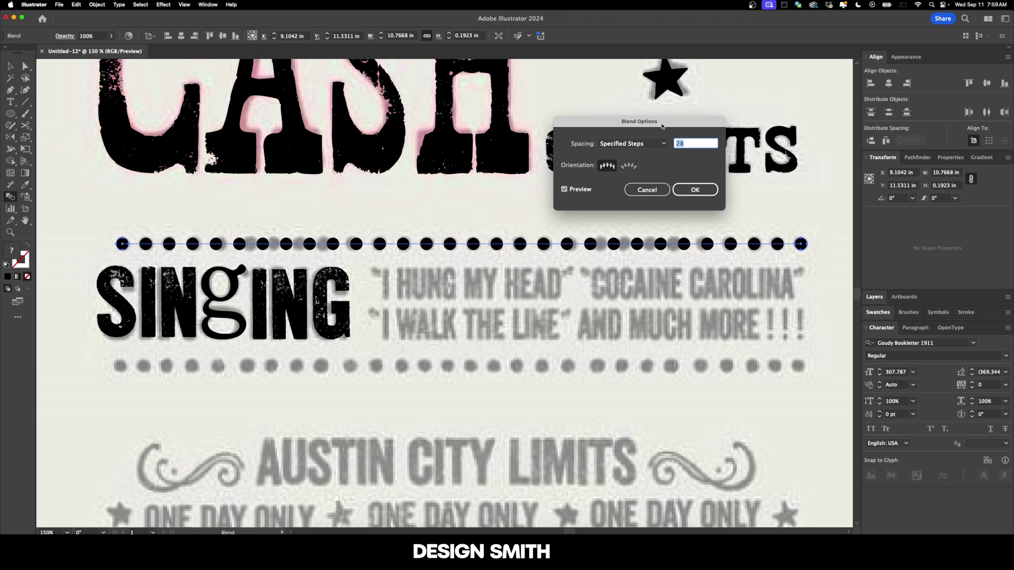
pyautogui.press('Up')
pyautogui.press('Up')
pyautogui.press('Up')
pyautogui.press('Up')
pyautogui.press('Up')
pyautogui.press('Up')
pyautogui.press('Up')
pyautogui.press('Up')
pyautogui.press('Up')
pyautogui.press('Up')
pyautogui.press('Up')
pyautogui.press('Up')
pyautogui.press('Up')
pyautogui.press('Return')
pyautogui.press('v')
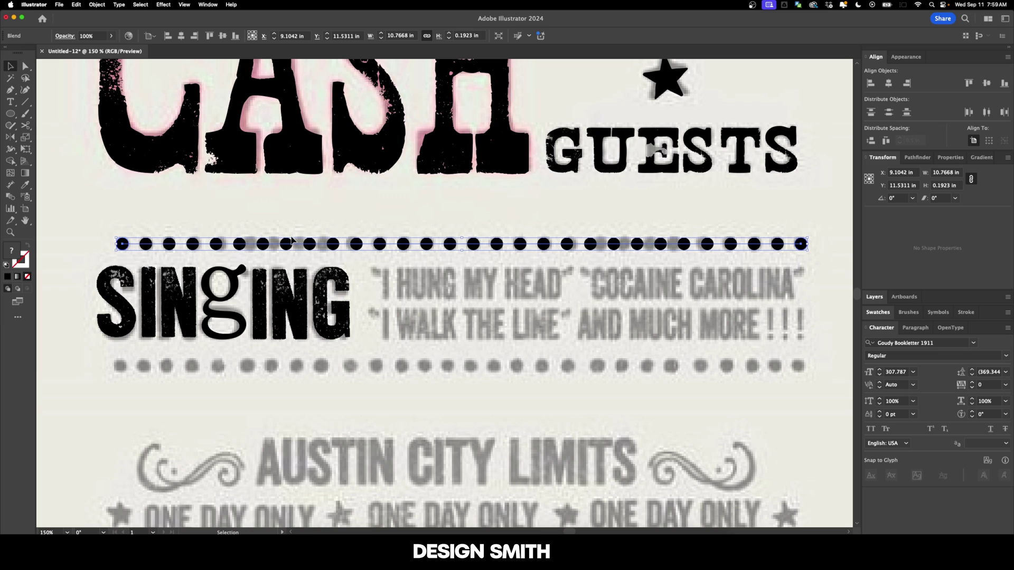
# - Expand the upper row's blend with Object and Fill included, and ungroup it into separate dots
pyautogui.click(97, 4)
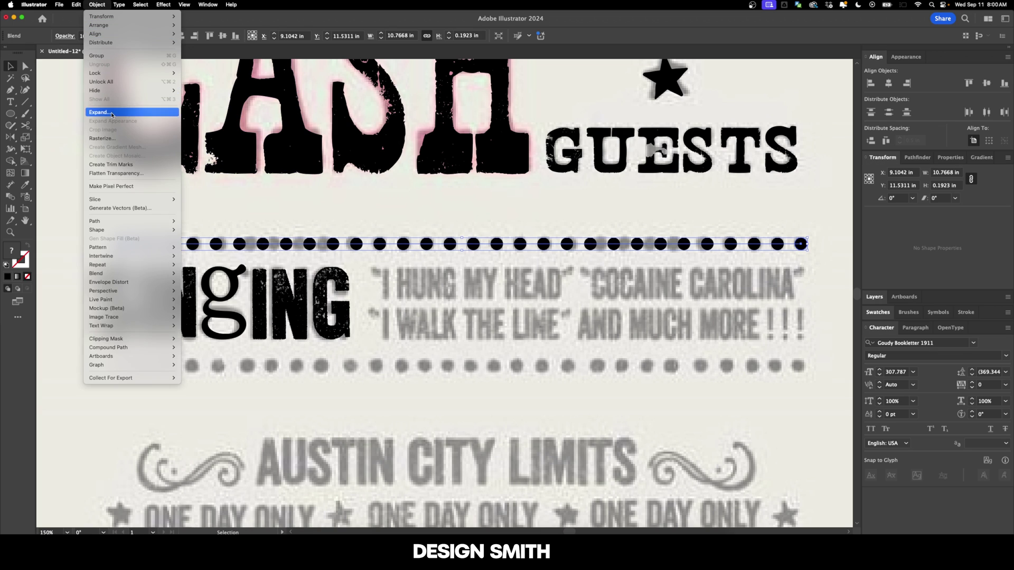
pyautogui.click(112, 113)
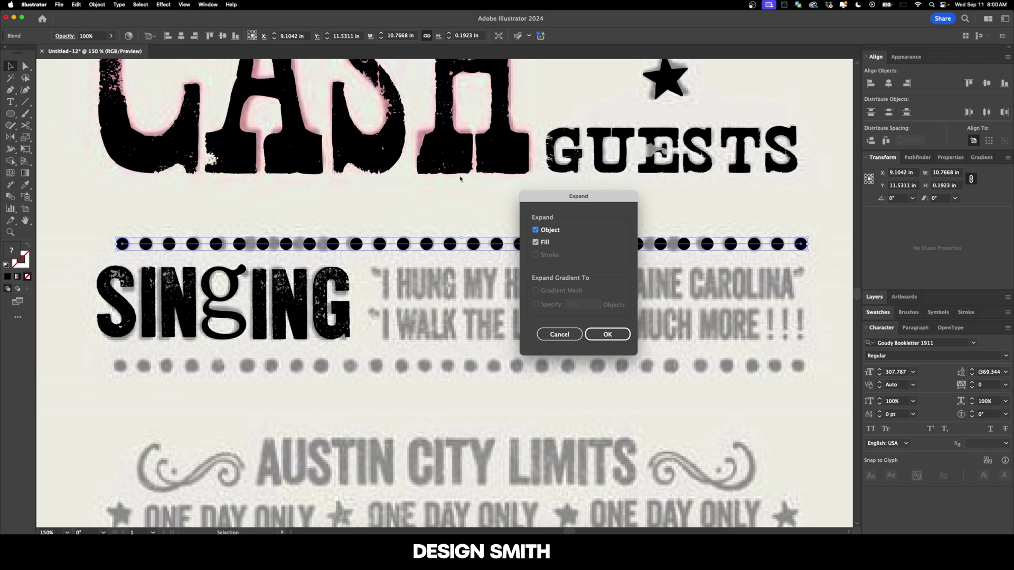
pyautogui.click(607, 335)
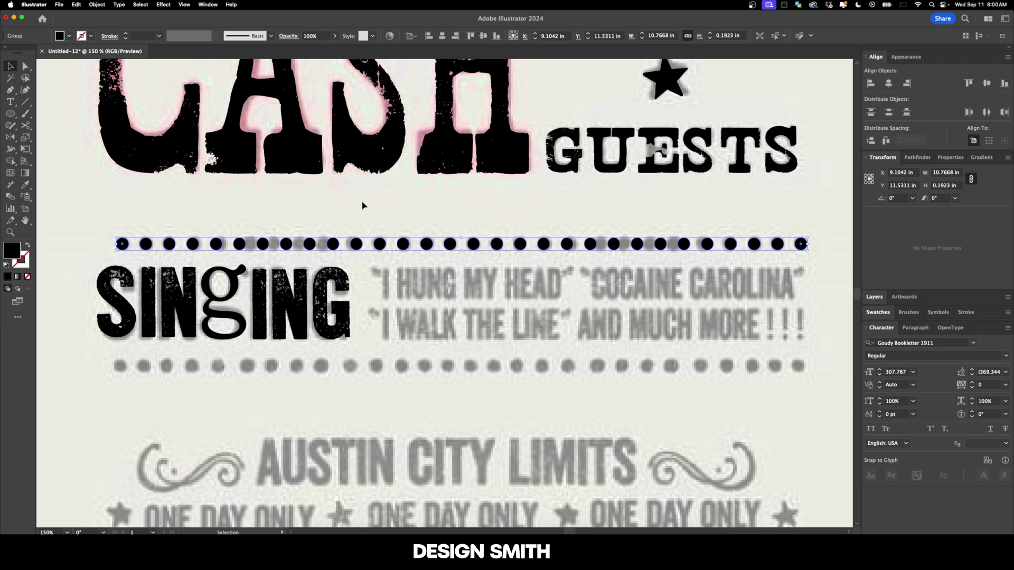
pyautogui.press('super+shift+g')
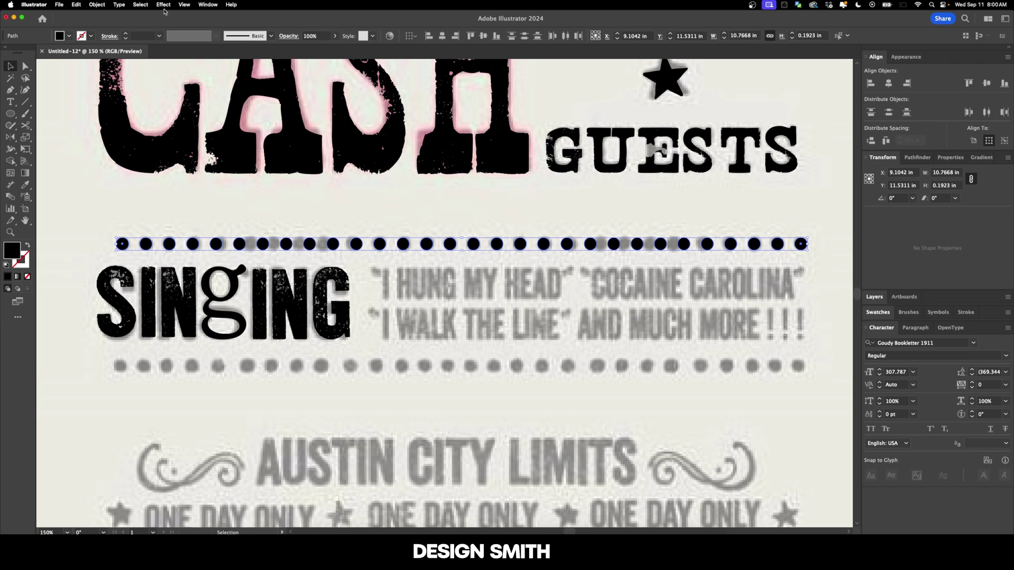
# - Apply the previous Roughen effect to all dots in the upper row and check their edges up close
pyautogui.click(164, 4)
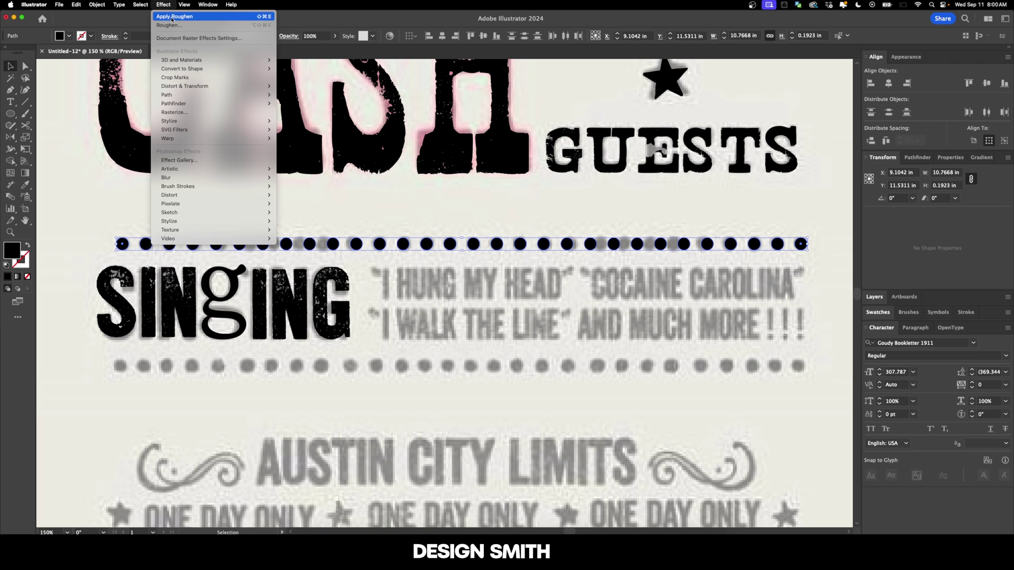
pyautogui.click(172, 17)
pyautogui.scroll(6, 304, 247)
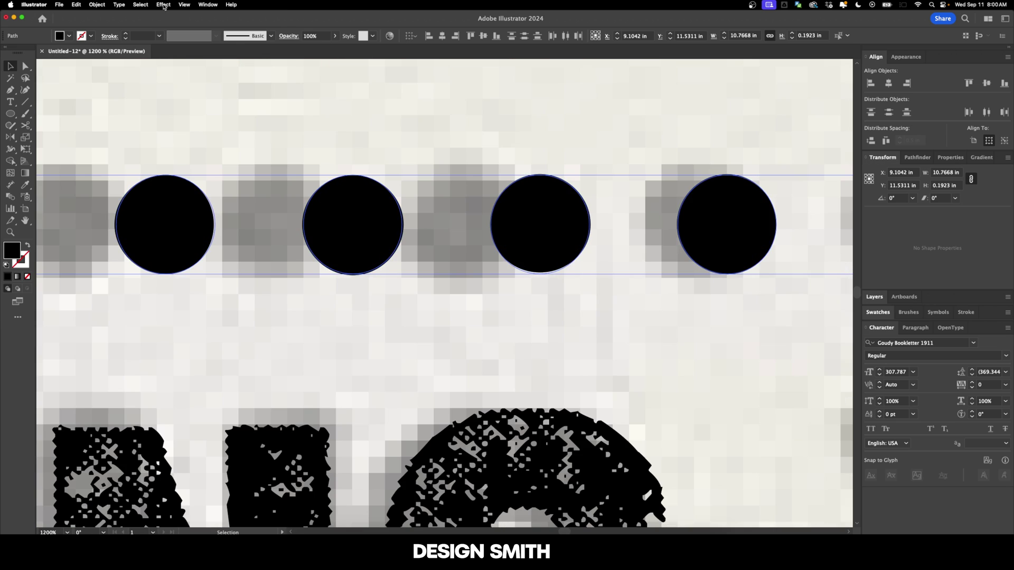
pyautogui.scroll(-2, 407, 192)
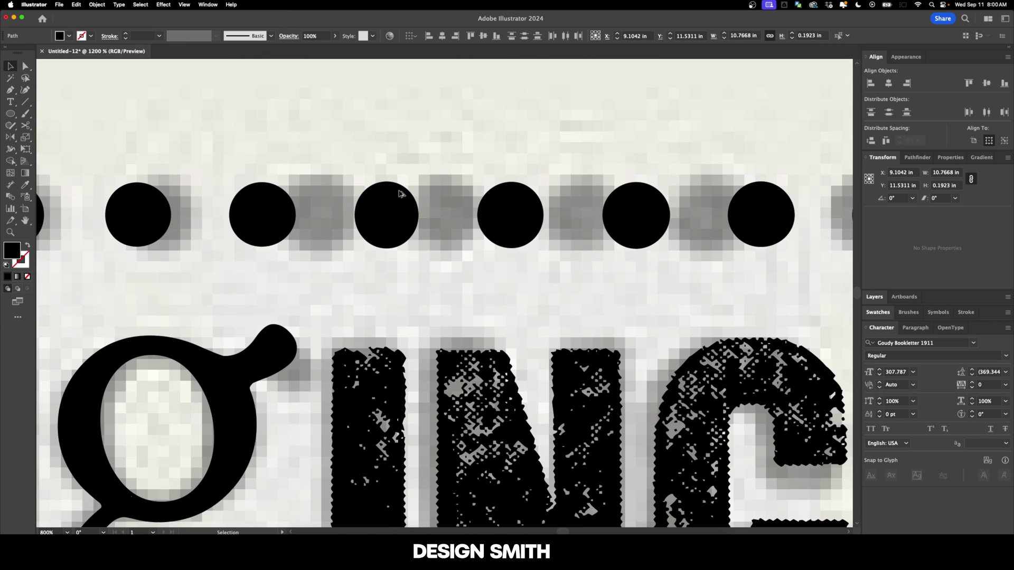
pyautogui.click(308, 168)
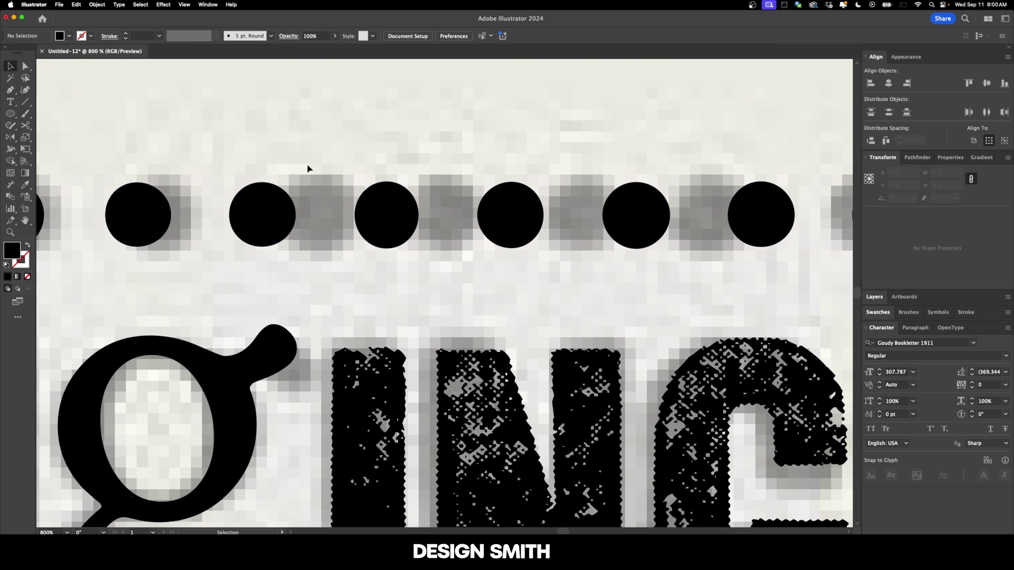
pyautogui.scroll(-4, 308, 168)
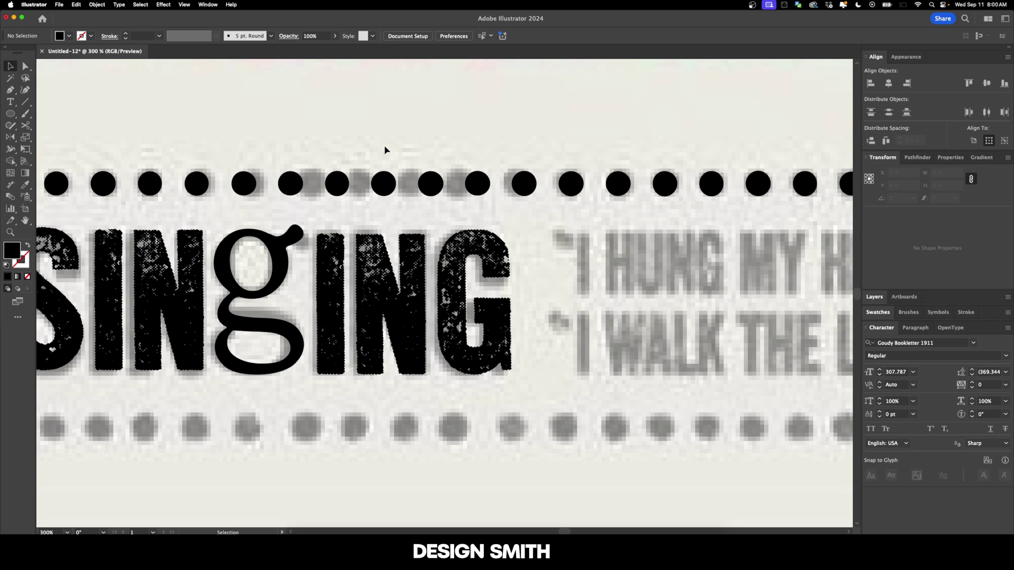
pyautogui.scroll(-3, 209, 187)
# - Build the dotted row below SINGING from black circles spanning its first to last reference dots
pyautogui.press('l')
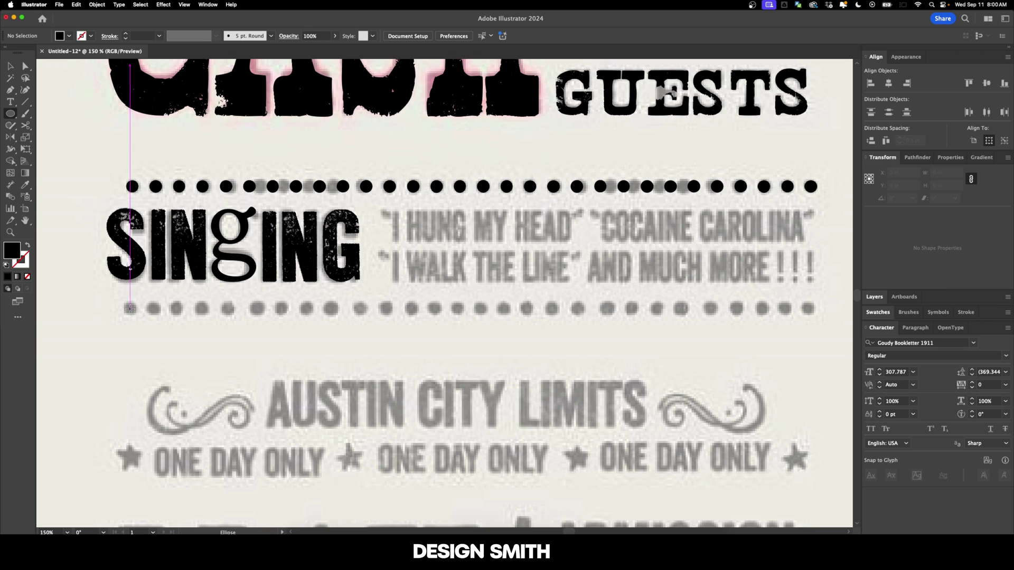
pyautogui.moveTo(130, 309)
pyautogui.mouseDown()
pyautogui.moveTo(163, 318)
pyautogui.moveTo(113, 310)
pyautogui.mouseUp()
pyautogui.press('v')
pyautogui.click(180, 317)
pyautogui.moveTo(70, 301); pyautogui.dragTo(747, 322)
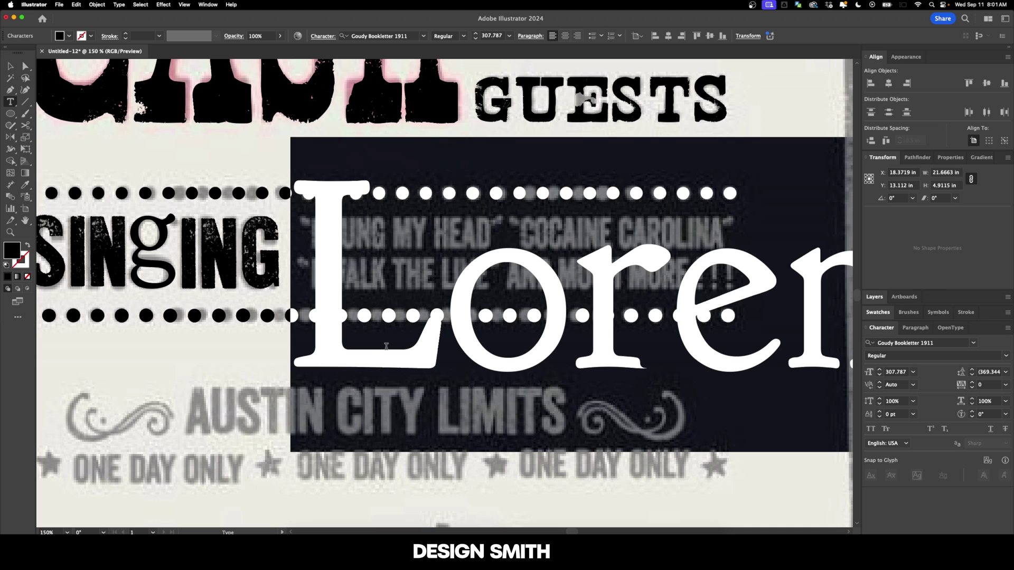
# - Set an opening quotation mark in BD Caramel and copy it to the other quote positions around the reference song titles
pyautogui.write('“')
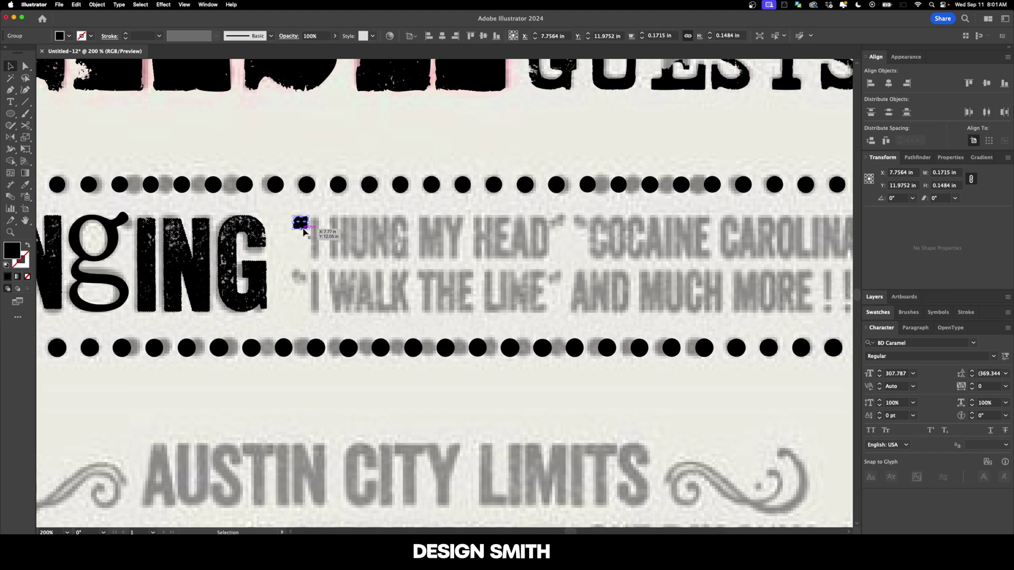
pyautogui.moveTo(144, 271); pyautogui.dragTo(682, 271)
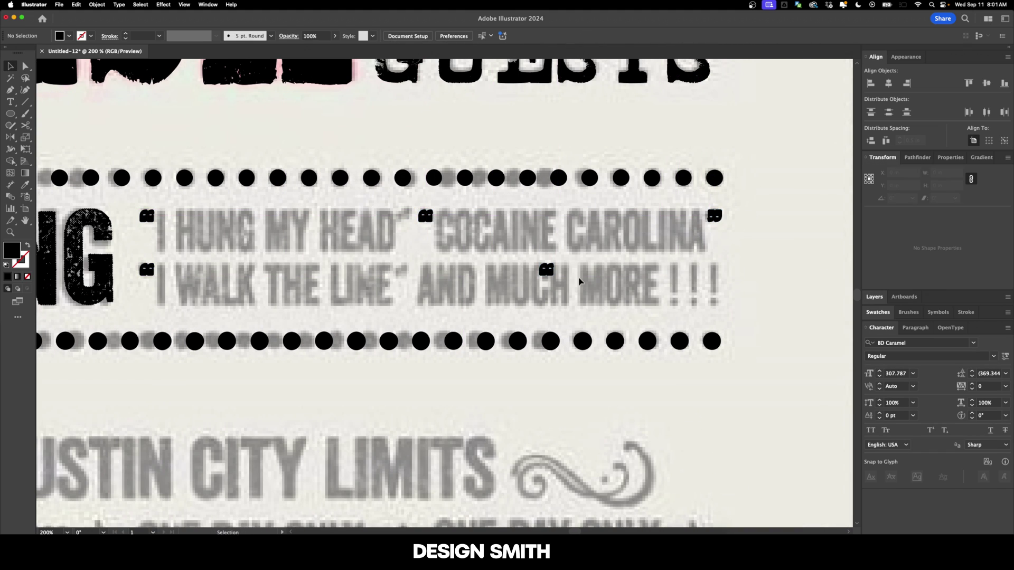
pyautogui.moveTo(143, 271); pyautogui.dragTo(403, 271)
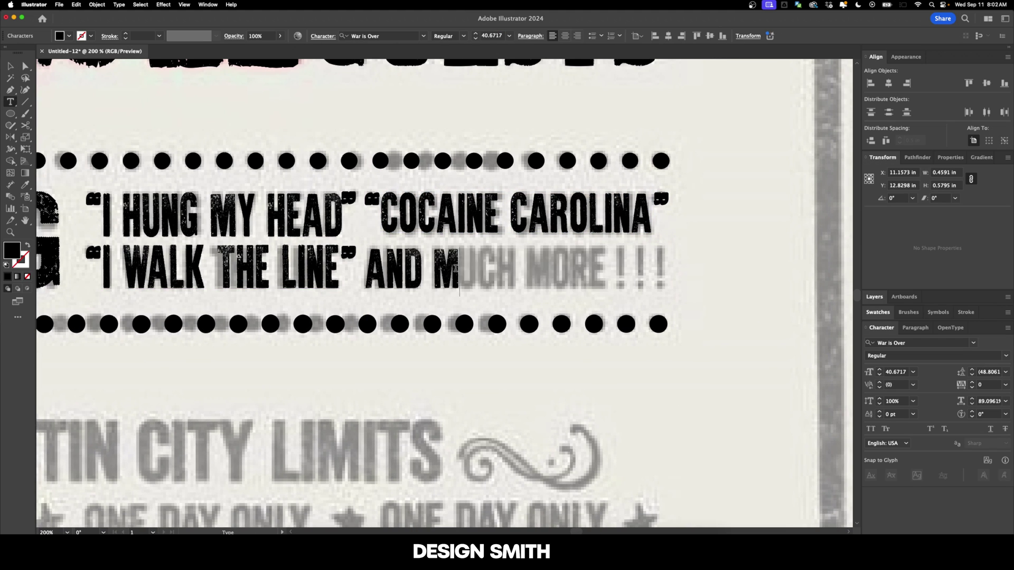
# - Finish the AND MUCH MORE !!! text in War is Over, align it over the reference, and convert it to outlines
pyautogui.doubleClick(623, 258)
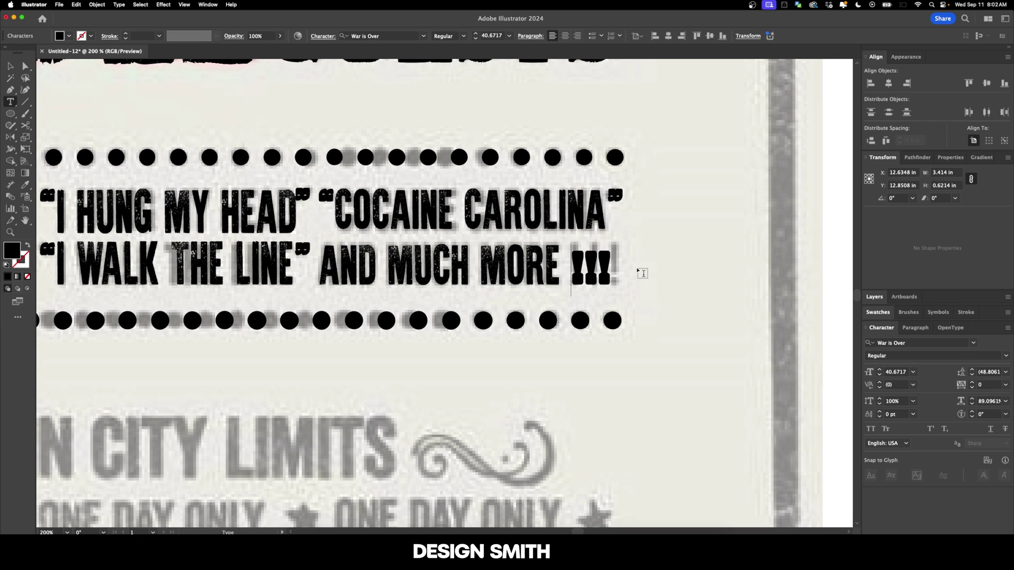
pyautogui.press('Escape')
pyautogui.moveTo(429, 271); pyautogui.dragTo(375, 272)
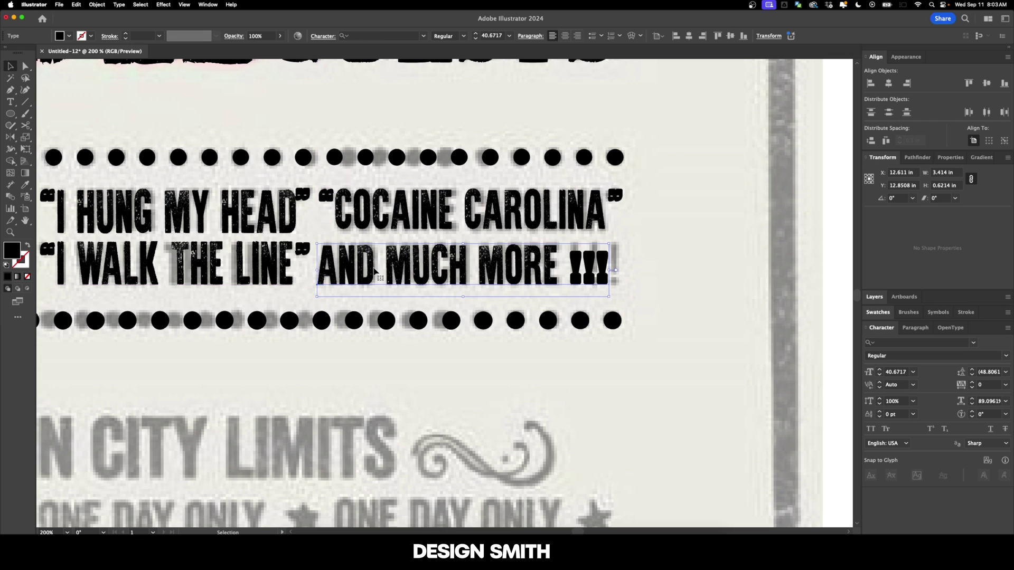
pyautogui.press('super+shift+o')
pyautogui.click(663, 289)
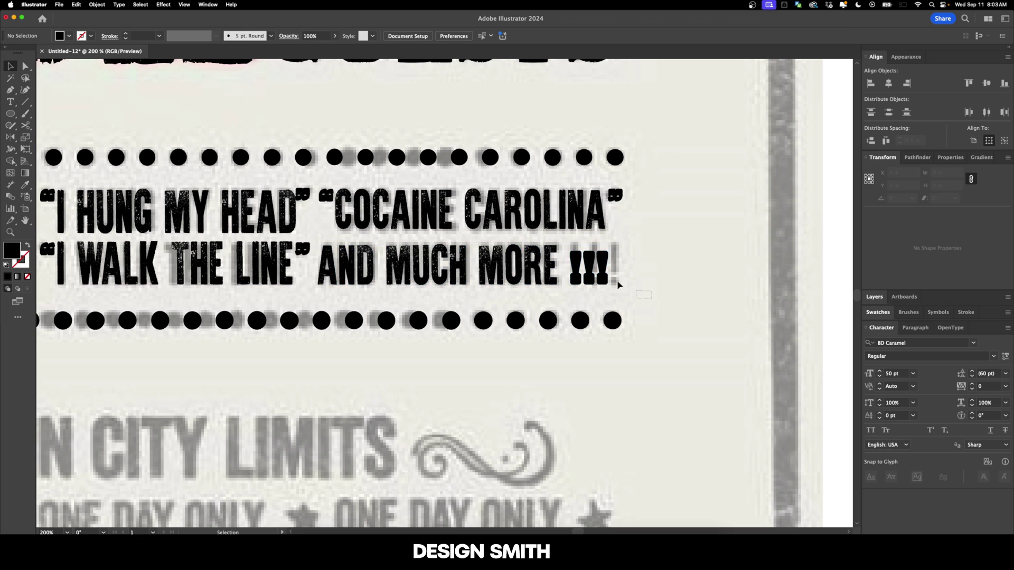
# - Stretch the three exclamation marks to about 0.49 in tall, move the last to the line's reference end, and space them evenly
pyautogui.click(581, 269)
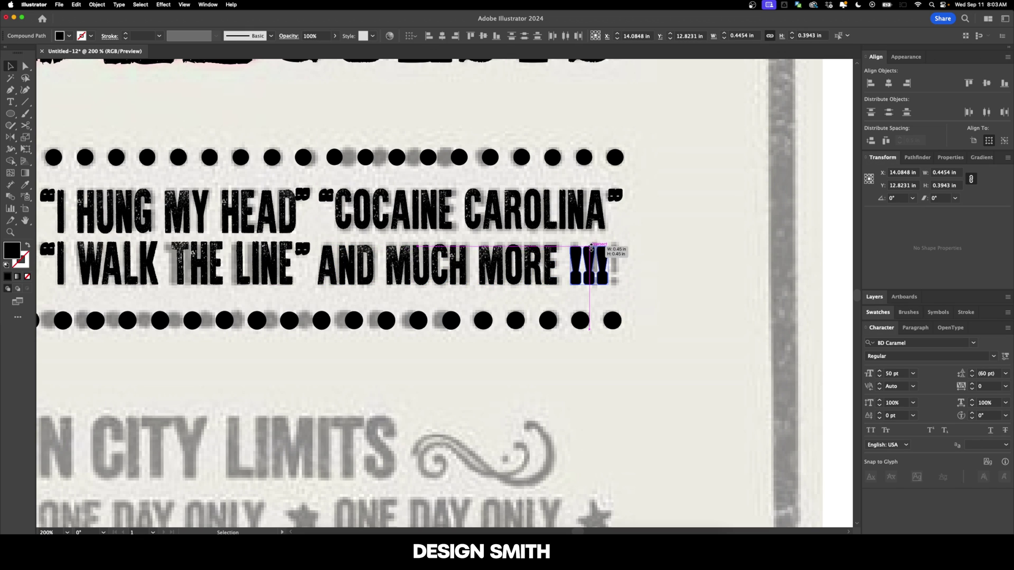
pyautogui.moveTo(591, 248); pyautogui.dragTo(619, 260)
pyautogui.click(614, 263)
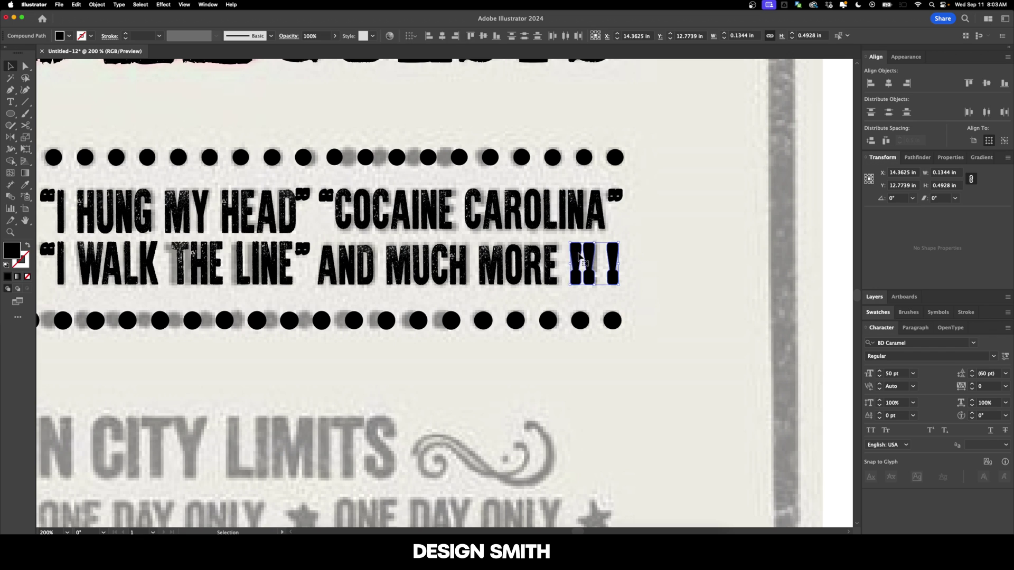
pyautogui.keyDown('shift'); pyautogui.click(579, 257); pyautogui.keyUp('shift')
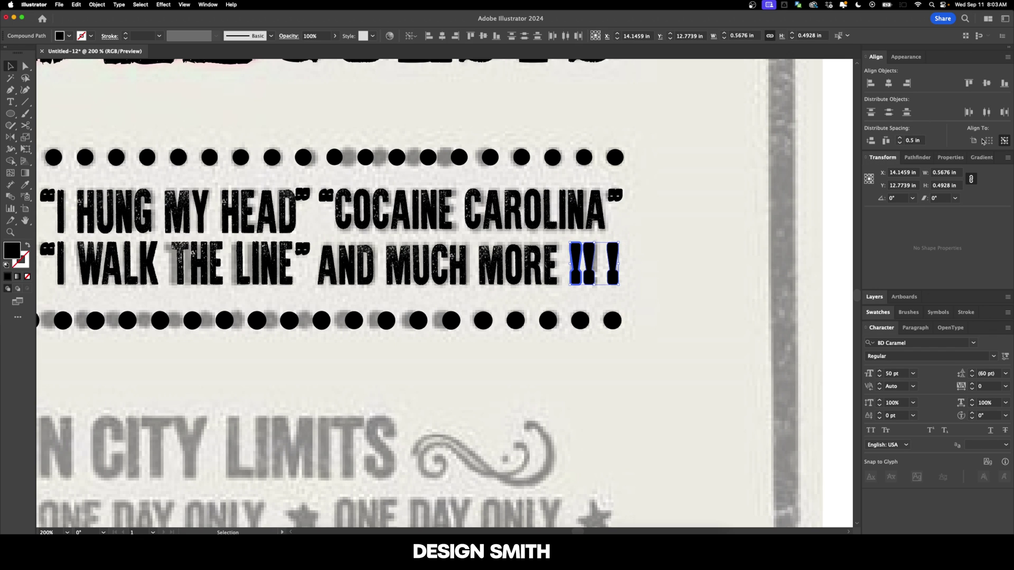
pyautogui.click(885, 140)
pyautogui.click(717, 287)
pyautogui.hscroll(-2, 717, 287)
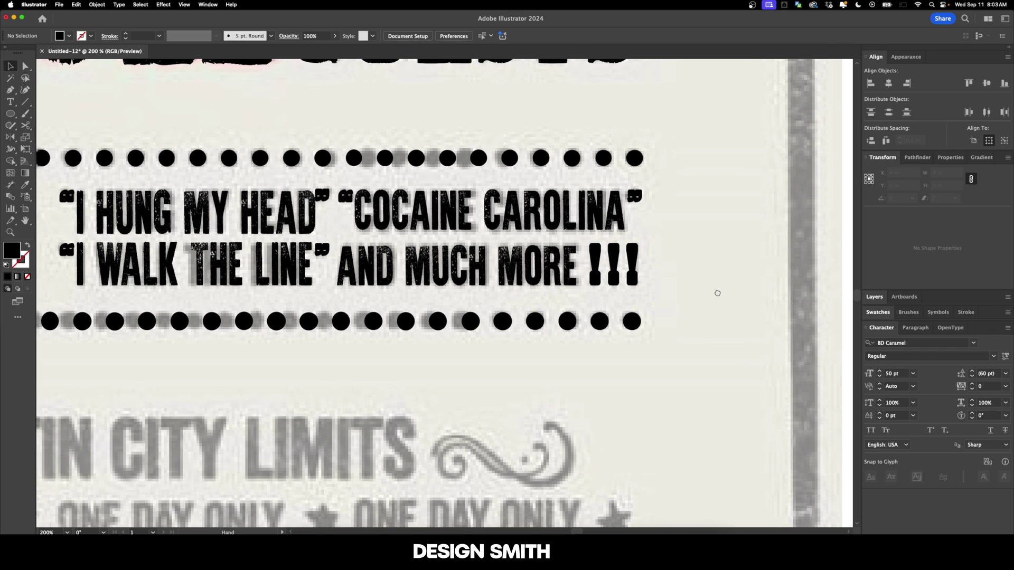
pyautogui.moveTo(541, 287); pyautogui.dragTo(548, 293)
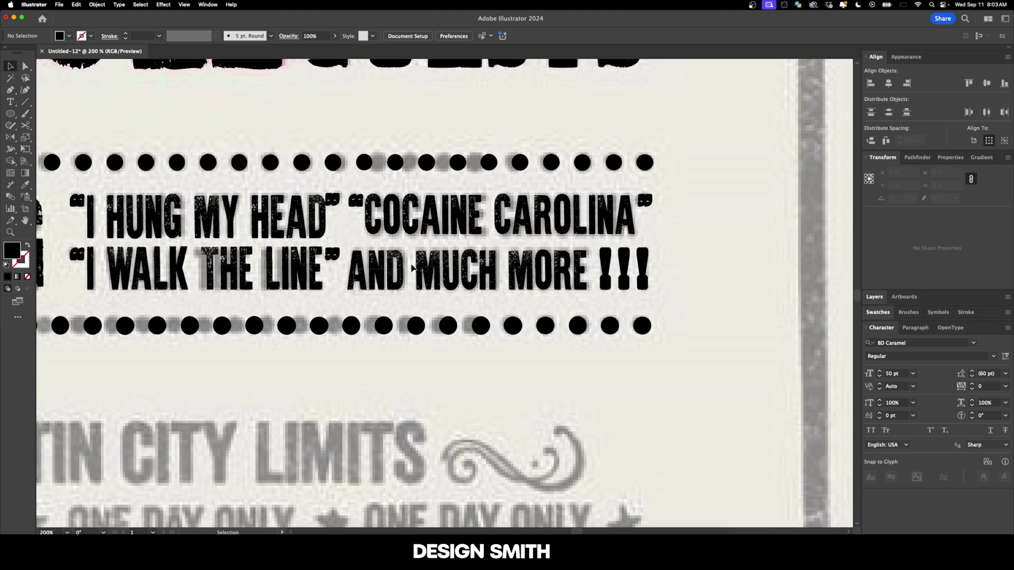
# - Scale the outlined AND MUCH MORE to about 2.84 by 0.5 in so it lines up with the exclamation marks
pyautogui.click(584, 254)
pyautogui.scroll(2, 592, 259)
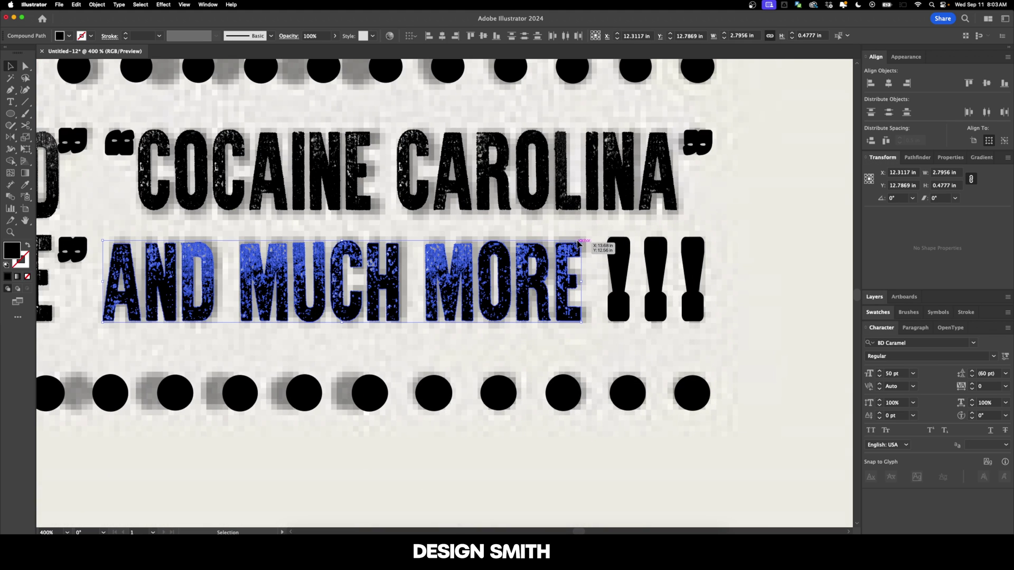
pyautogui.moveTo(582, 240); pyautogui.dragTo(588, 237)
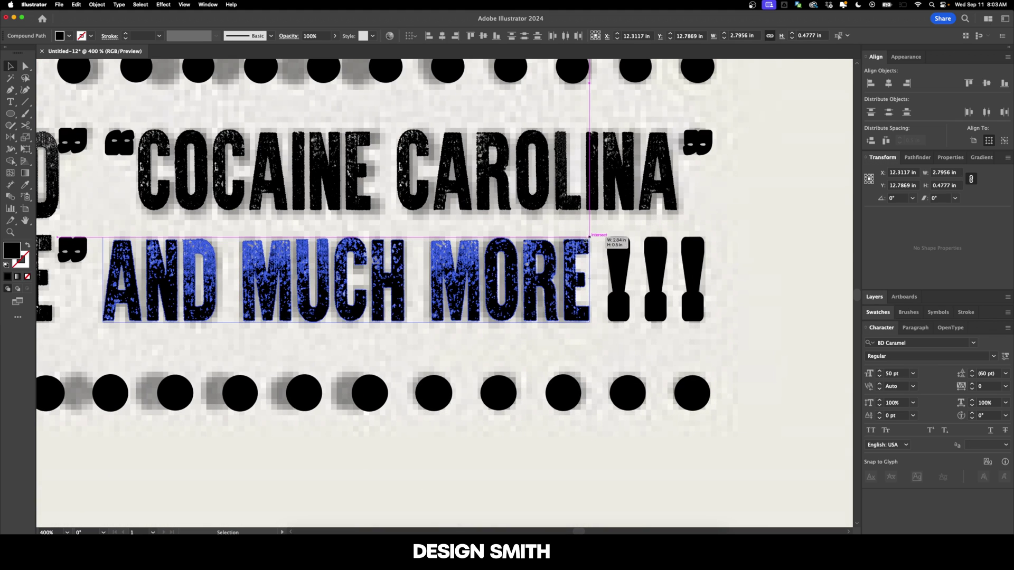
pyautogui.click(477, 236)
pyautogui.scroll(-1, 477, 235)
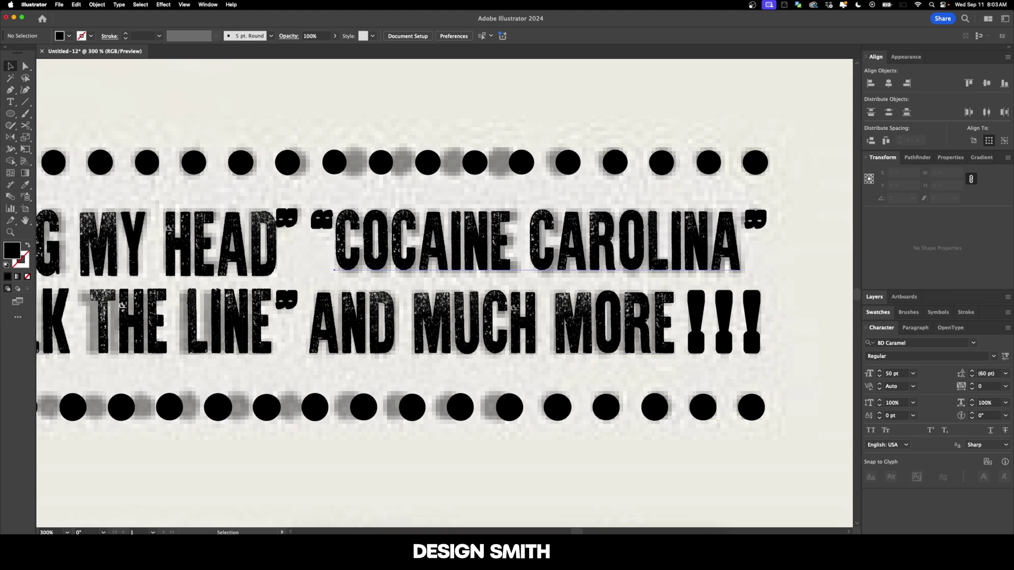
# - Convert COCAINE CAROLINA, I HUNG MY HEAD and I WALK THE LINE to outlines and fine-tune their fit over the reference
pyautogui.click(375, 254)
pyautogui.press('super+shift+o')
pyautogui.moveTo(305, 254); pyautogui.dragTo(479, 250)
pyautogui.click(352, 257)
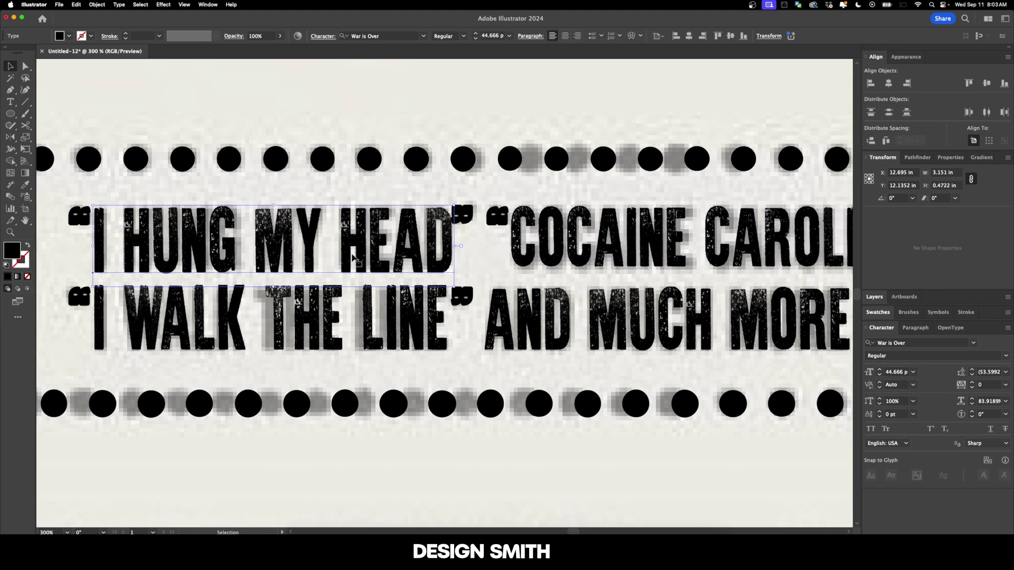
pyautogui.press('super+shift+o')
pyautogui.click(374, 312)
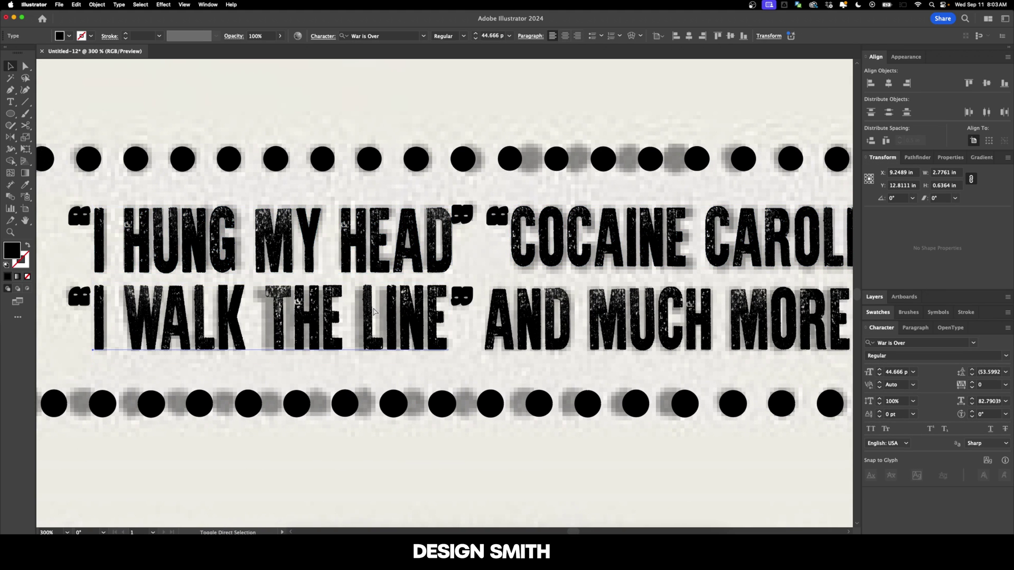
pyautogui.press('super+shift+o')
pyautogui.click(410, 244)
pyautogui.moveTo(403, 241); pyautogui.dragTo(444, 240)
pyautogui.moveTo(312, 205); pyautogui.dragTo(312, 201)
pyautogui.click(307, 194)
# - Set MAY in the Nashville font over the reference month and convert it to outlines
pyautogui.click(345, 312)
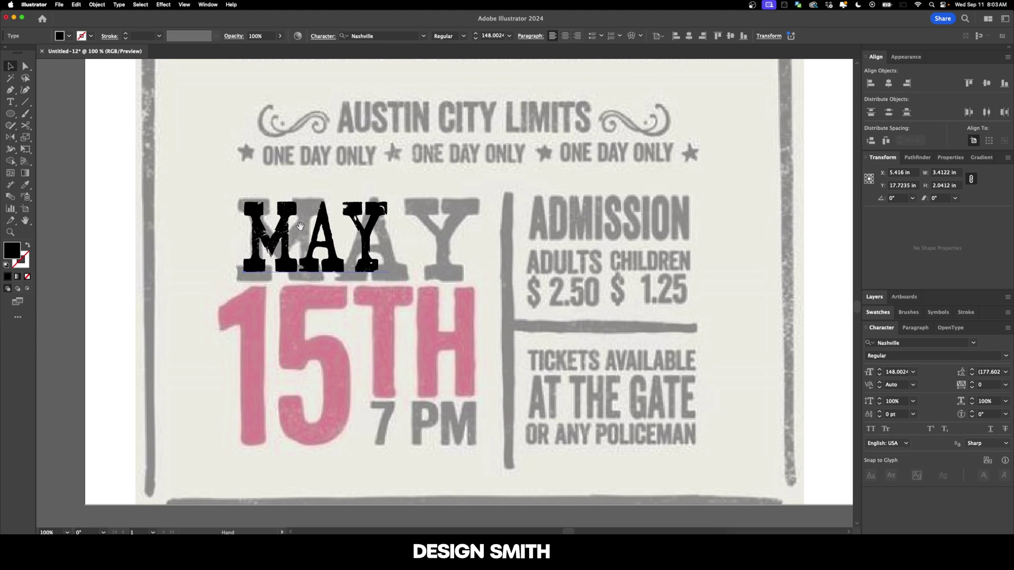
pyautogui.scroll(2, 243, 306)
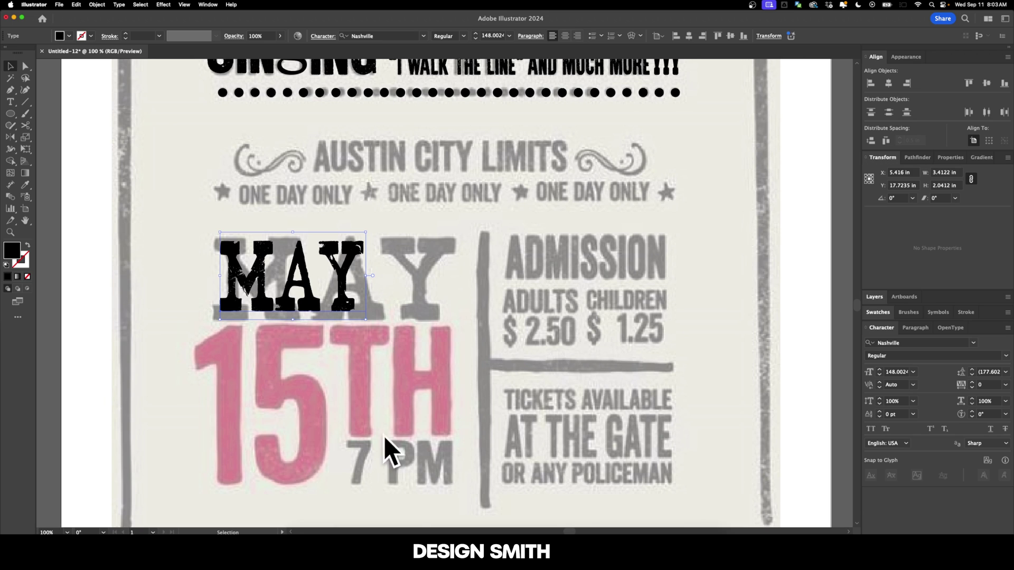
pyautogui.scroll(-2, 356, 297)
pyautogui.press('shift+super+o')
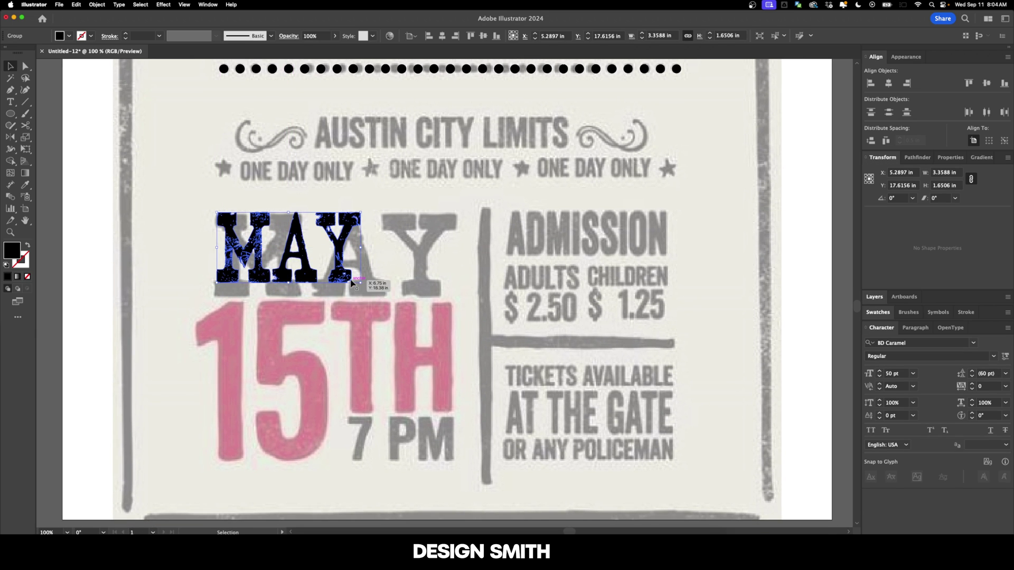
pyautogui.click(364, 328)
# - Separate the letters of MAY and scale the M to about 2.10 by 1.99 in over its reference letter
pyautogui.click(334, 253)
pyautogui.press('shift+super+a')
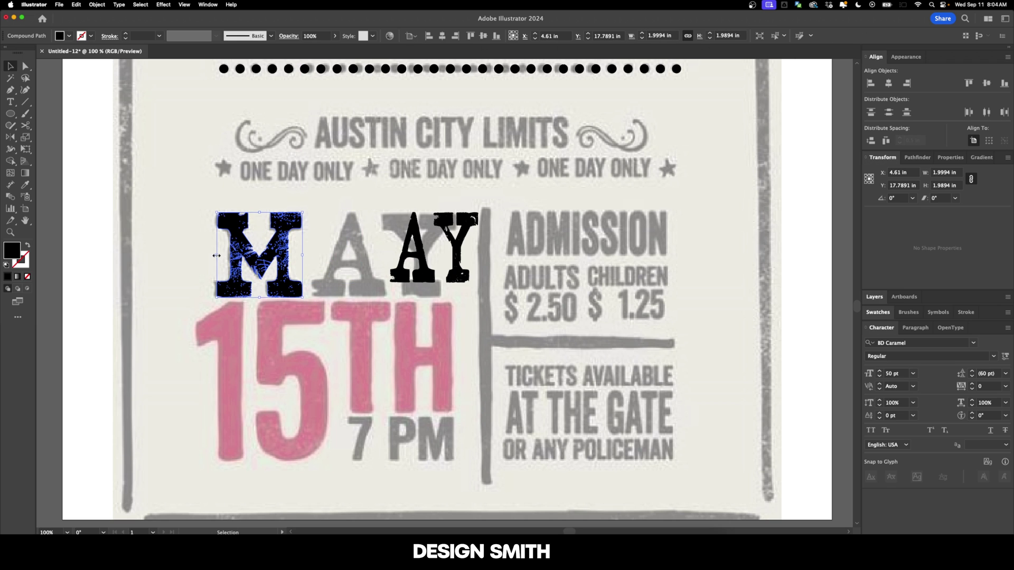
pyautogui.moveTo(216, 255); pyautogui.dragTo(212, 256)
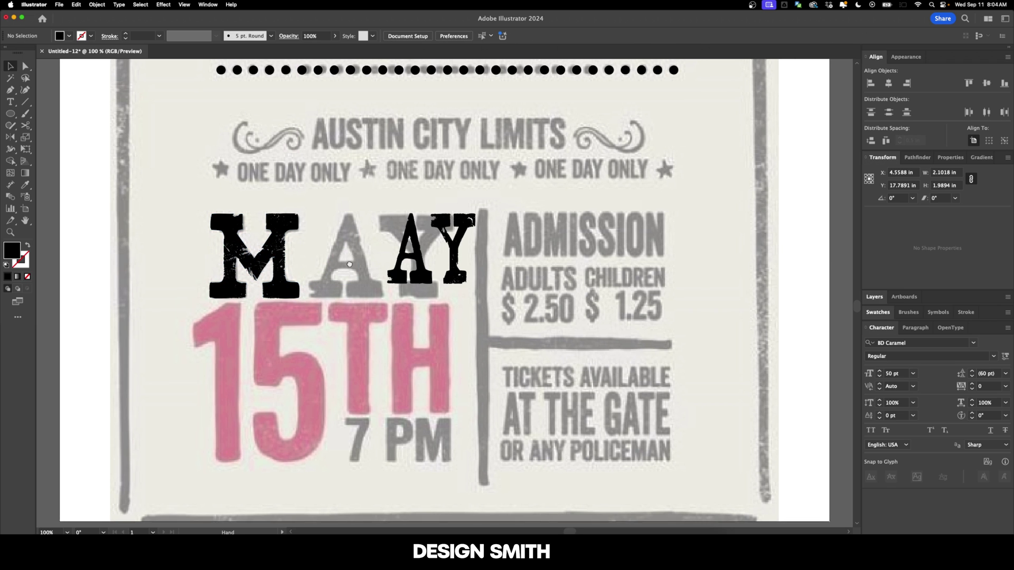
pyautogui.moveTo(349, 264); pyautogui.dragTo(346, 264)
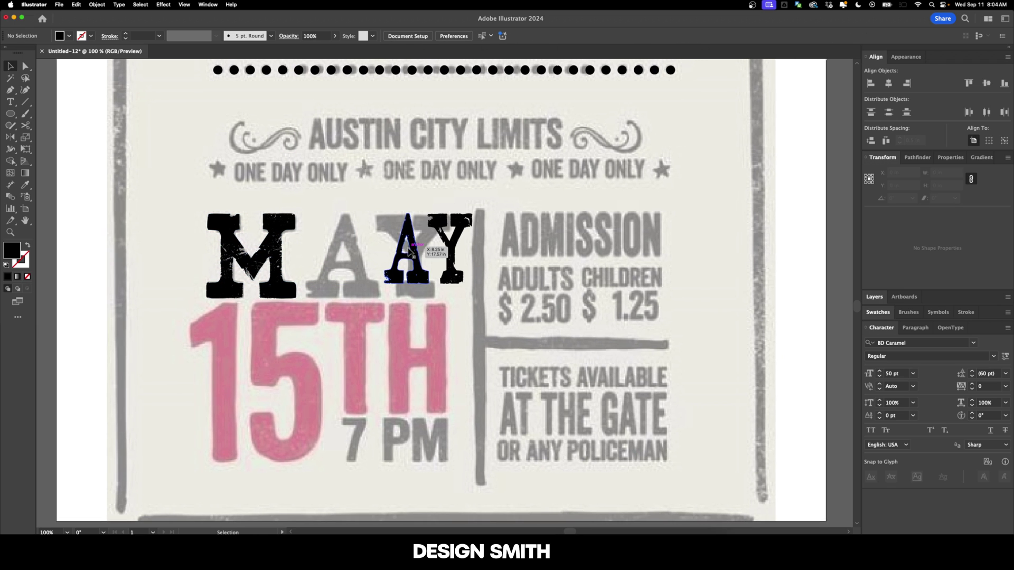
# - Move the A and Y of MAY onto their reference letters and enlarge each to fit
pyautogui.moveTo(415, 248); pyautogui.dragTo(350, 254)
pyautogui.moveTo(365, 290); pyautogui.dragTo(383, 298)
pyautogui.click(404, 313)
pyautogui.moveTo(468, 220); pyautogui.dragTo(416, 221)
pyautogui.moveTo(420, 285); pyautogui.dragTo(453, 298)
pyautogui.click(458, 329)
# - Set 1 and 5 in War is Over as separate outlined digits and scale each over the pink reference date
pyautogui.moveTo(458, 329); pyautogui.dragTo(461, 269)
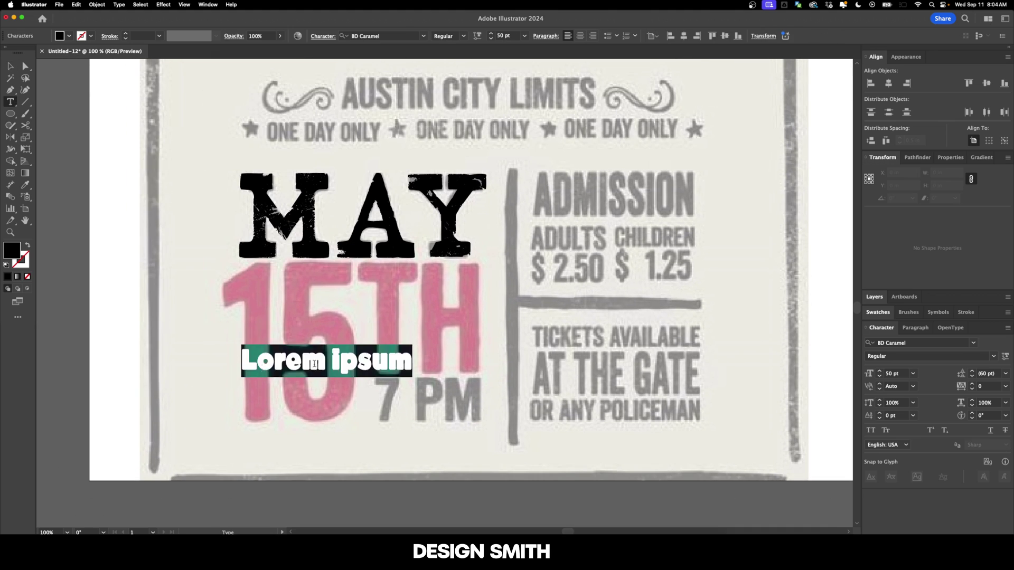
pyautogui.moveTo(253, 338); pyautogui.dragTo(265, 363)
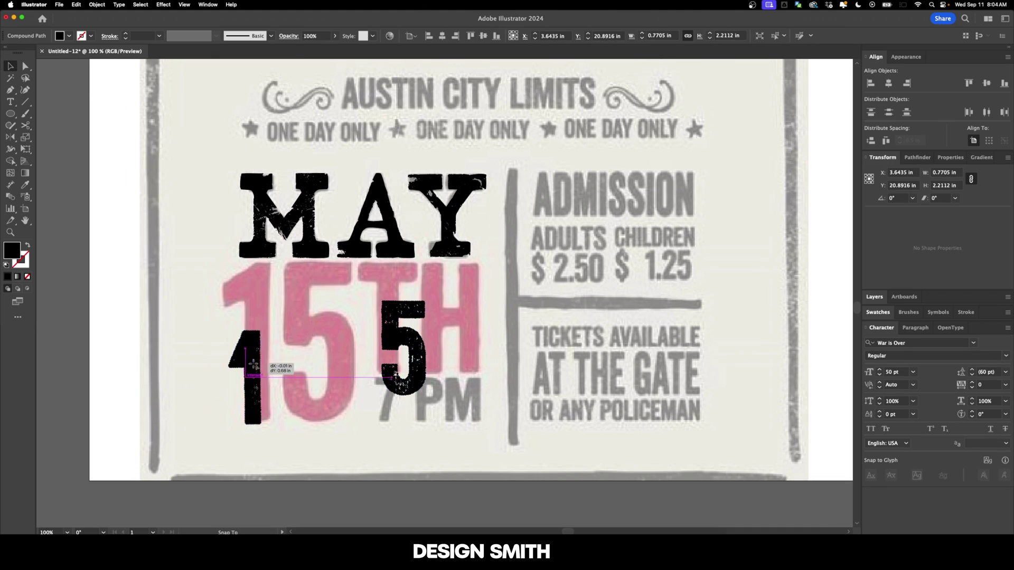
pyautogui.moveTo(240, 330); pyautogui.dragTo(224, 263)
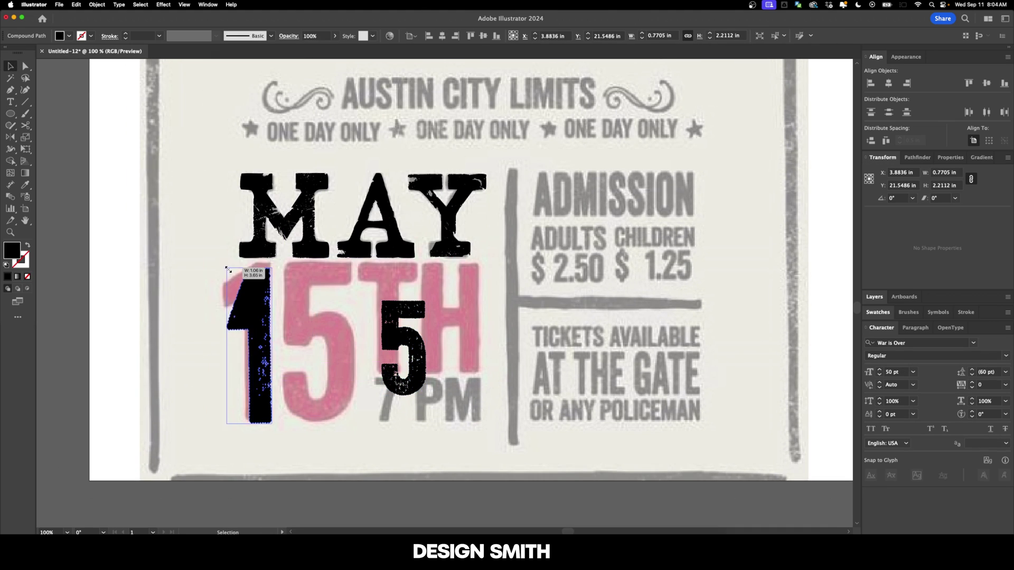
pyautogui.moveTo(396, 336); pyautogui.dragTo(297, 297)
pyautogui.moveTo(327, 357); pyautogui.dragTo(358, 422)
pyautogui.moveTo(388, 344); pyautogui.dragTo(350, 339)
# - Add TH in War is Over after the 15, convert it to outlines, and enlarge it over the pink reference letters
pyautogui.press('t')
pyautogui.click(342, 338)
pyautogui.write('TH')
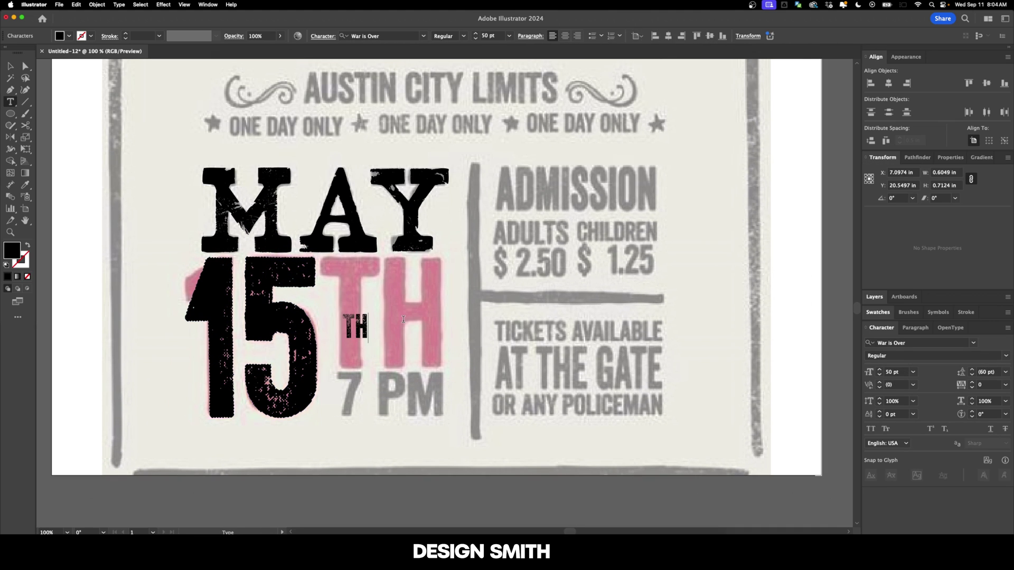
pyautogui.press('Escape')
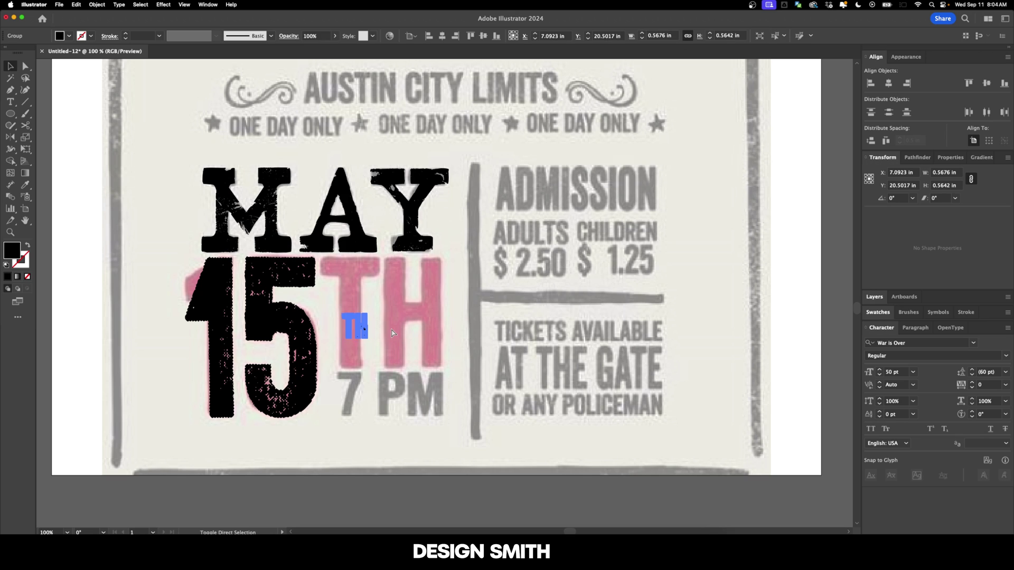
pyautogui.press('super+shift+o')
pyautogui.moveTo(361, 327); pyautogui.dragTo(436, 328)
pyautogui.moveTo(401, 323); pyautogui.dragTo(380, 302)
pyautogui.moveTo(413, 348); pyautogui.dragTo(443, 368)
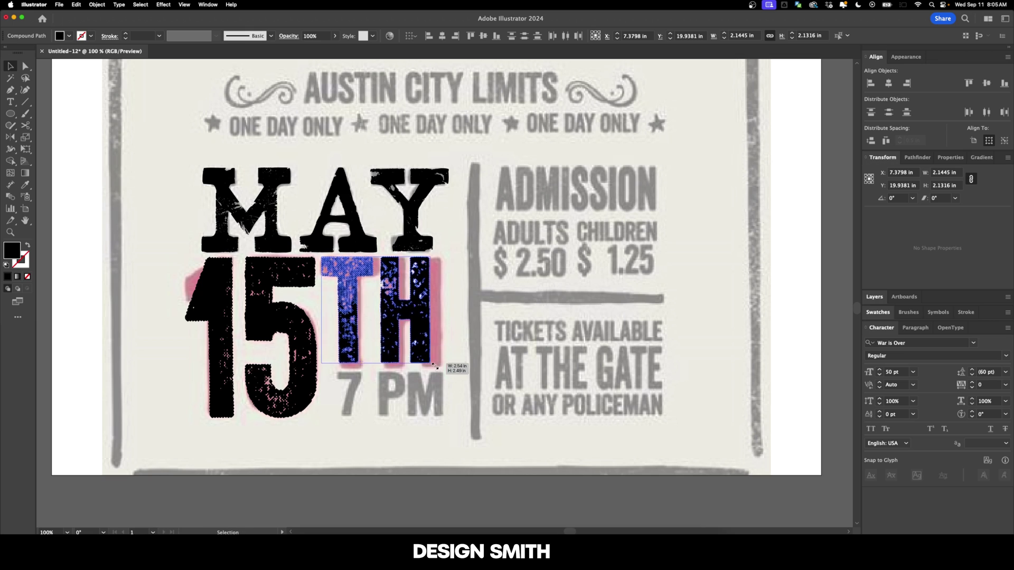
pyautogui.click(451, 319)
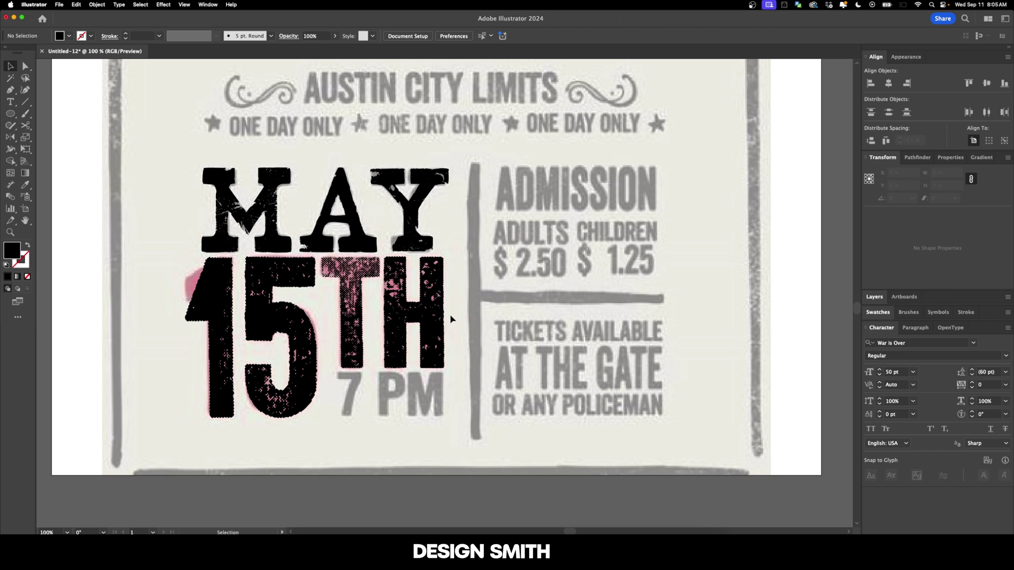
# - Add 7 PM in War is Over, move it under TH at the reference time, and convert it to outlines
pyautogui.press('t')
pyautogui.click(346, 440)
pyautogui.write('7 PM')
pyautogui.press('Escape')
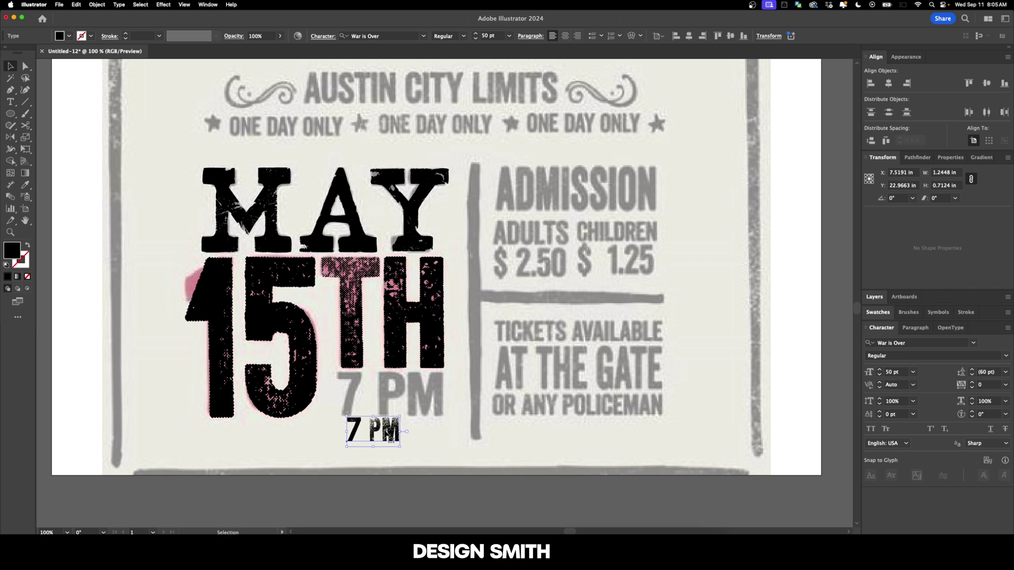
pyautogui.scroll(1, 391, 456)
pyautogui.moveTo(391, 457); pyautogui.dragTo(433, 285)
pyautogui.press('super+shift+o')
# - Enlarge the outlined 7 PM and adjust its characters to match the reference time below TH
pyautogui.scroll(2, 402, 325)
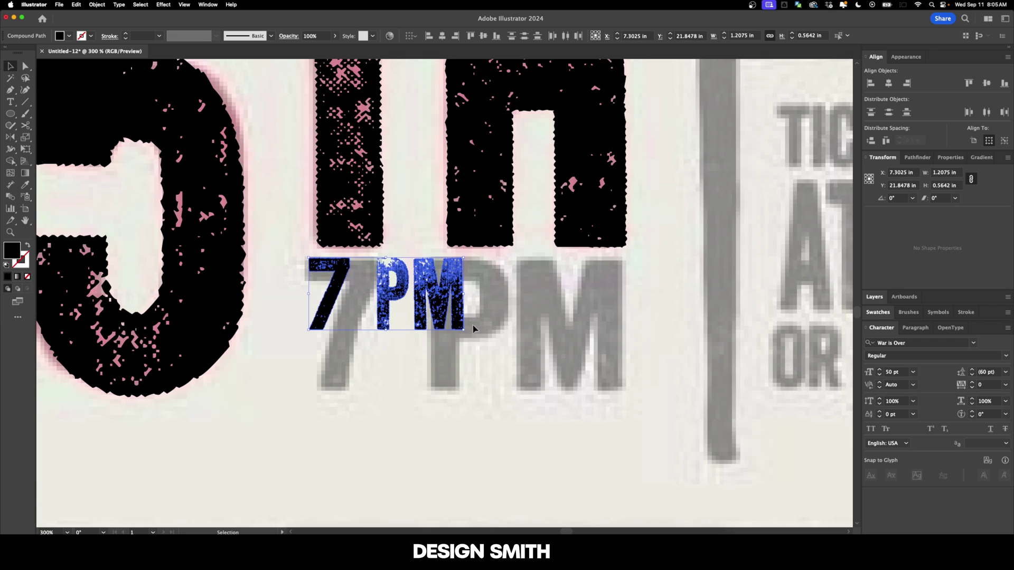
pyautogui.moveTo(463, 331); pyautogui.dragTo(595, 419)
pyautogui.click(529, 436)
pyautogui.moveTo(529, 436); pyautogui.dragTo(556, 438)
pyautogui.moveTo(374, 349); pyautogui.dragTo(373, 349)
pyautogui.moveTo(485, 337); pyautogui.dragTo(481, 337)
pyautogui.moveTo(554, 340); pyautogui.dragTo(464, 329)
pyautogui.click(423, 302)
pyautogui.moveTo(514, 323); pyautogui.dragTo(443, 316)
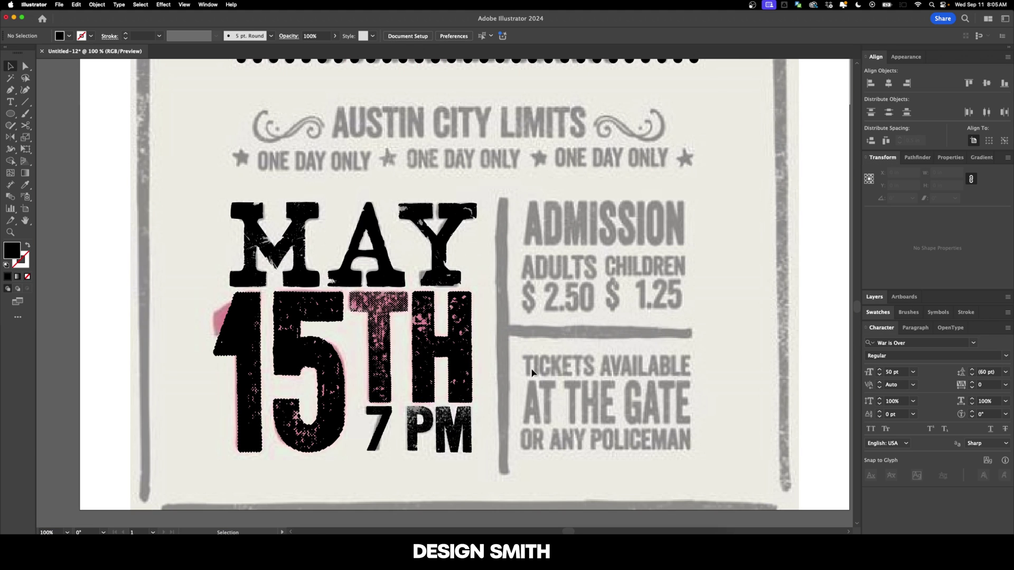
# - Draw a black vertical bar about 0.31 by 6.51 in over the reference divider beside the May 15th date
pyautogui.hscroll(5, 532, 373)
pyautogui.scroll(-3, 532, 373)
pyautogui.press('m')
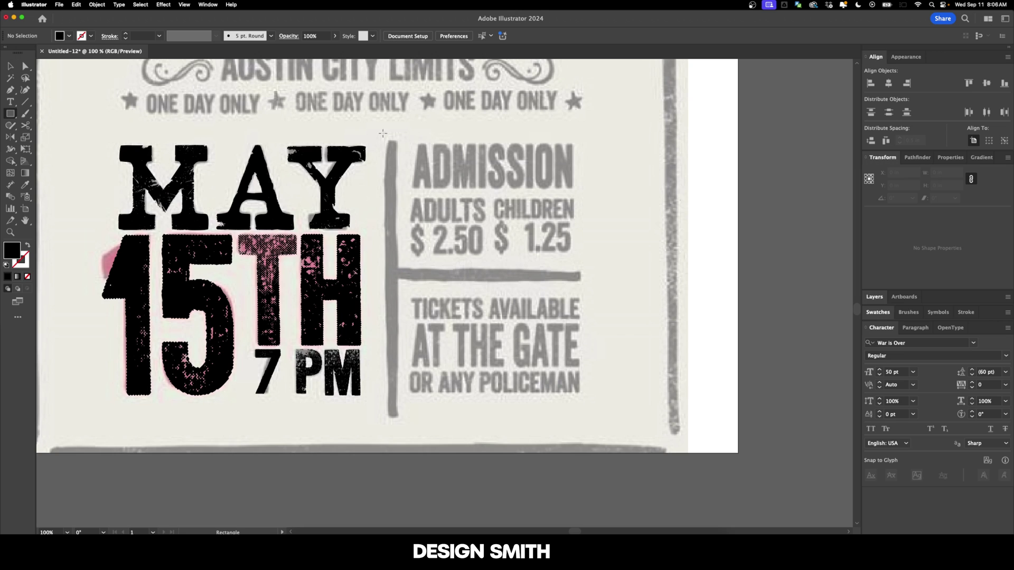
pyautogui.moveTo(385, 140); pyautogui.dragTo(397, 419)
pyautogui.press('v')
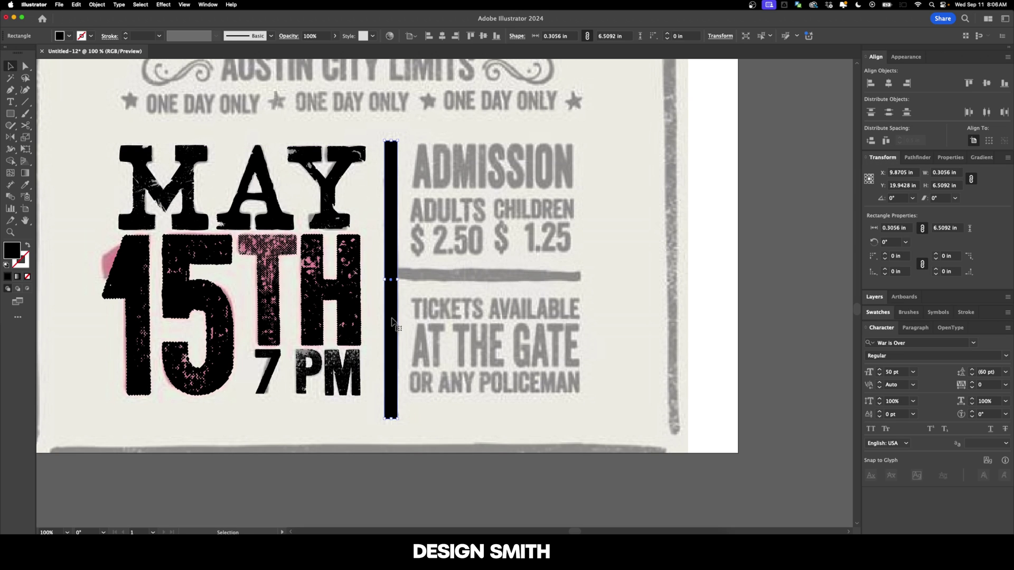
# - Duplicate the vertical bar, rotate the copy 90°, and shorten it over the horizontal reference divider below the prices
pyautogui.moveTo(391, 320); pyautogui.dragTo(528, 320)
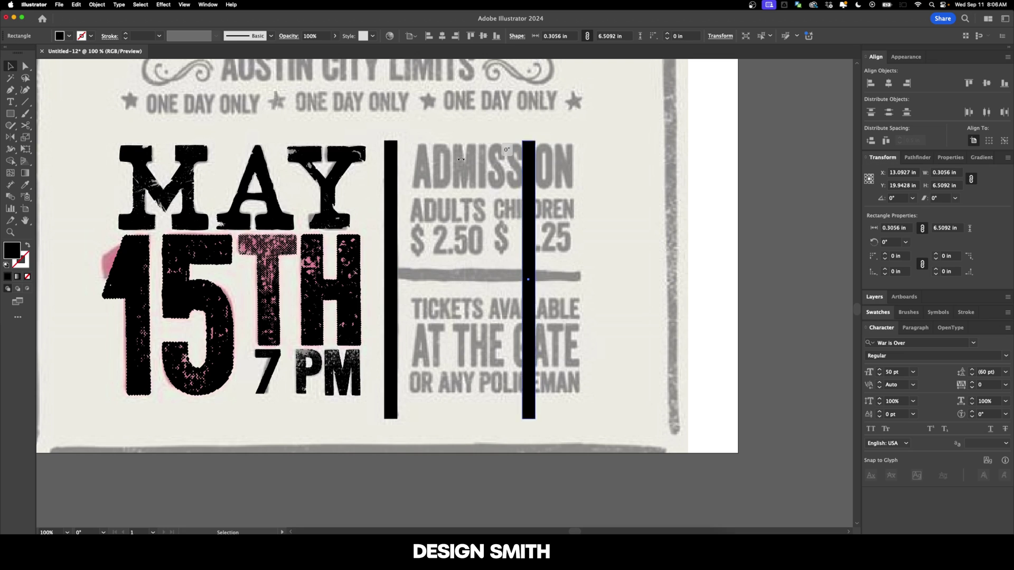
pyautogui.moveTo(461, 158); pyautogui.dragTo(388, 262)
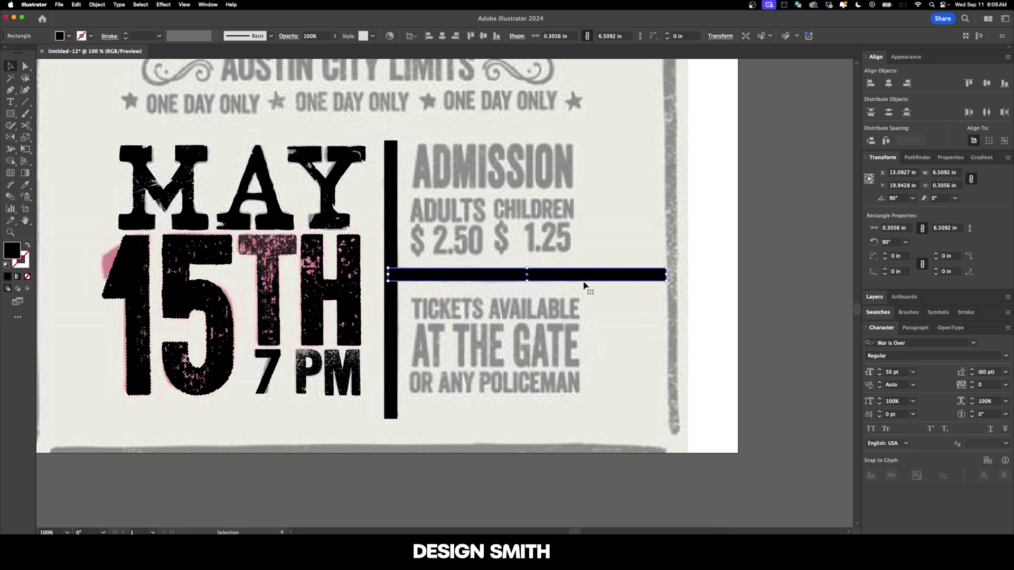
pyautogui.moveTo(666, 275); pyautogui.dragTo(636, 309)
pyautogui.click(623, 287)
# - Unite the vertical and horizontal divider bars into a single shape
pyautogui.press('space')
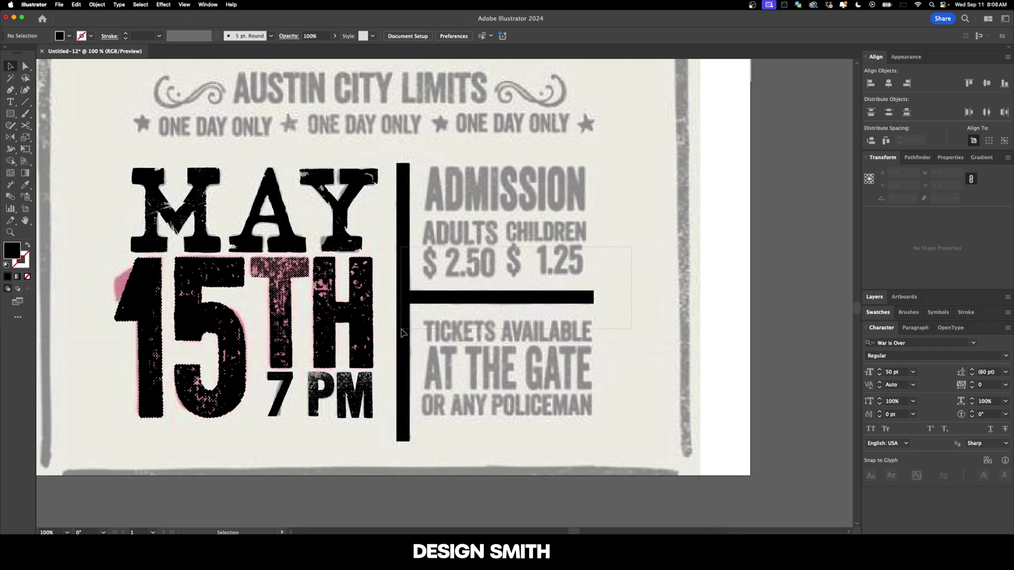
pyautogui.click(402, 331)
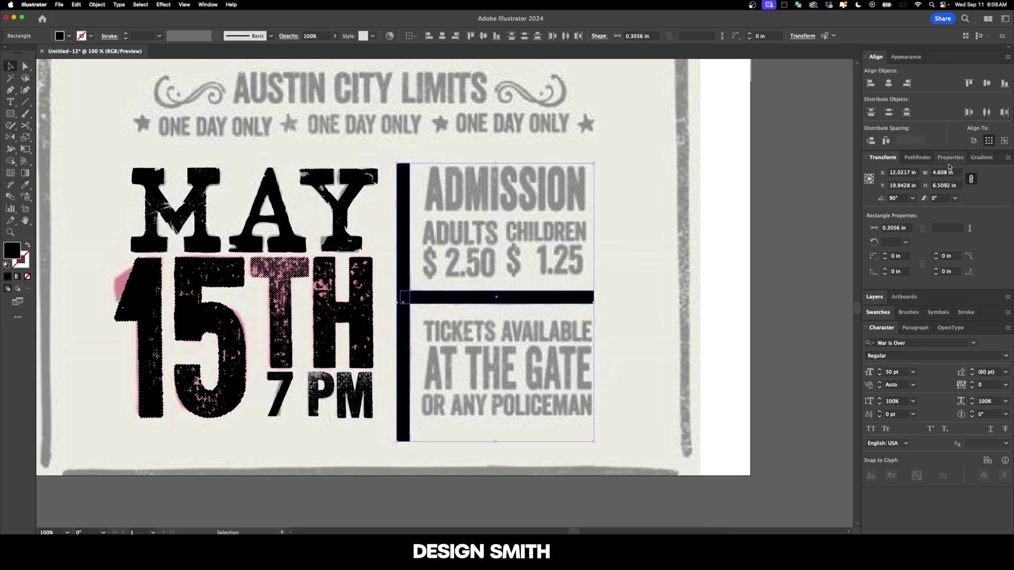
pyautogui.click(917, 157)
pyautogui.click(871, 184)
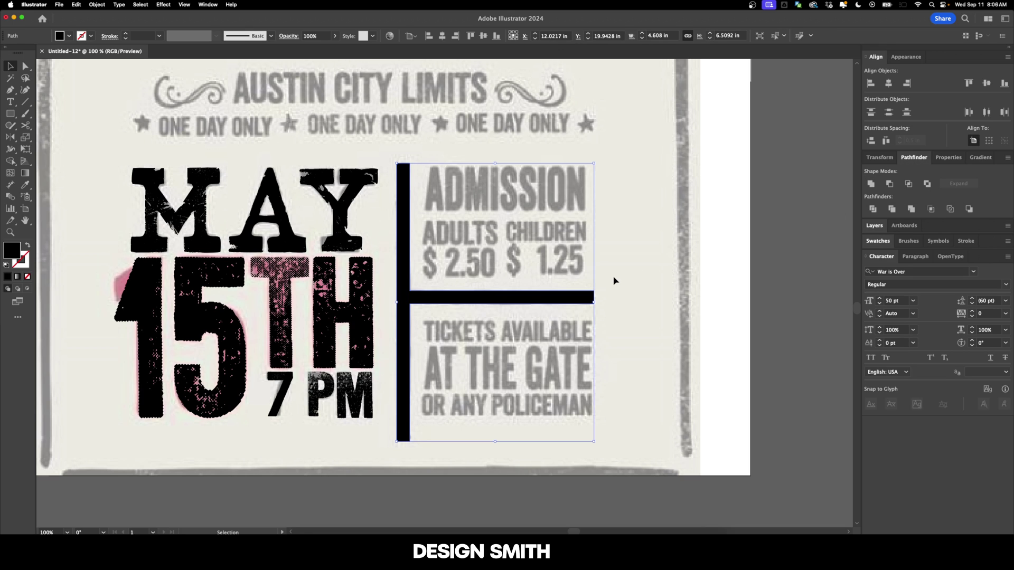
# - Roughen the united divider with an absolute size of 0.03 in, detail of 10 per inch, and smooth points
pyautogui.click(164, 4)
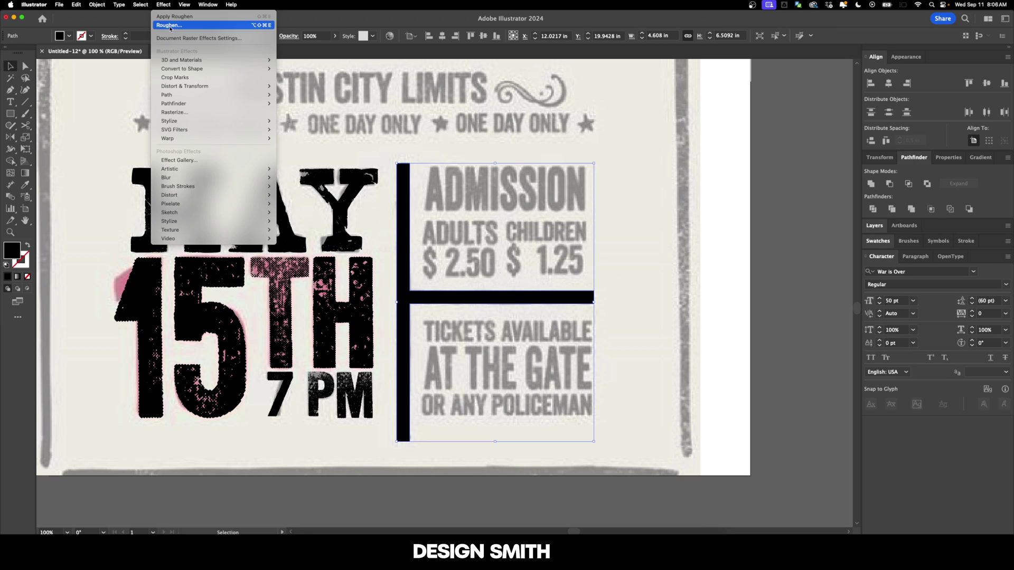
pyautogui.click(169, 25)
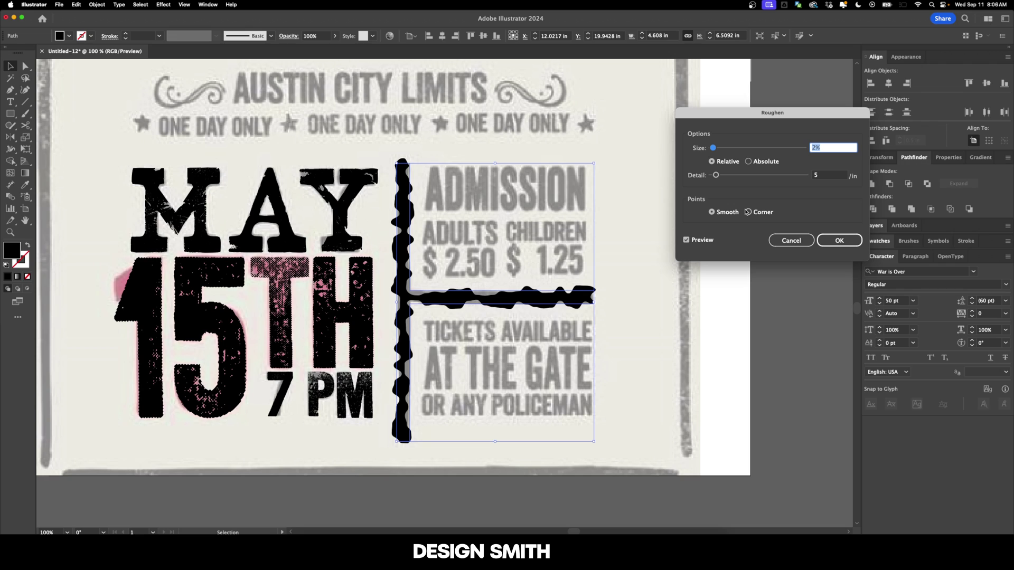
pyautogui.press('Tab')
pyautogui.press('Right')
pyautogui.press('Tab')
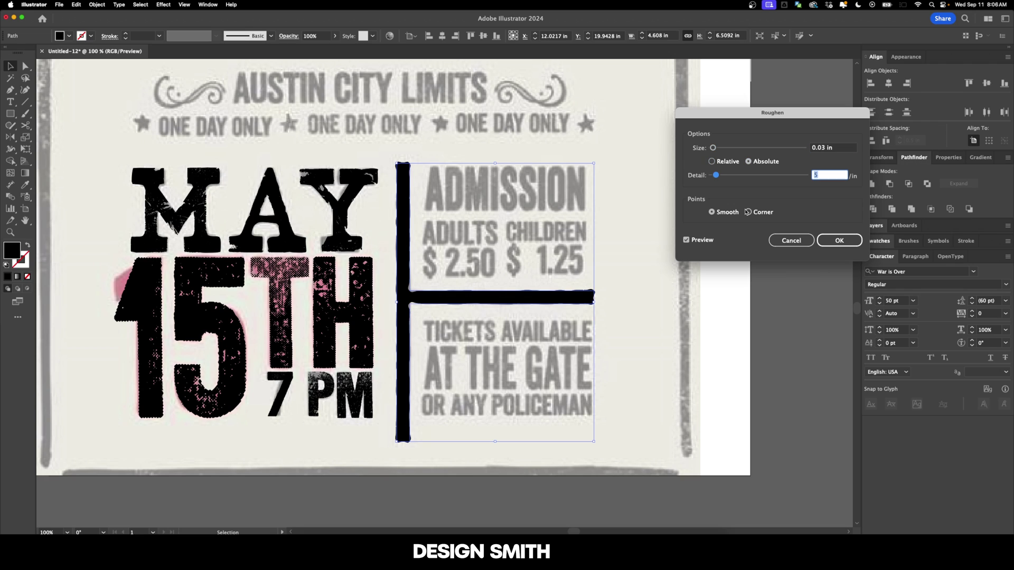
pyautogui.hotkey('shift', 'Tab')
pyautogui.click(814, 176)
pyautogui.hotkey('shift', 'Up')
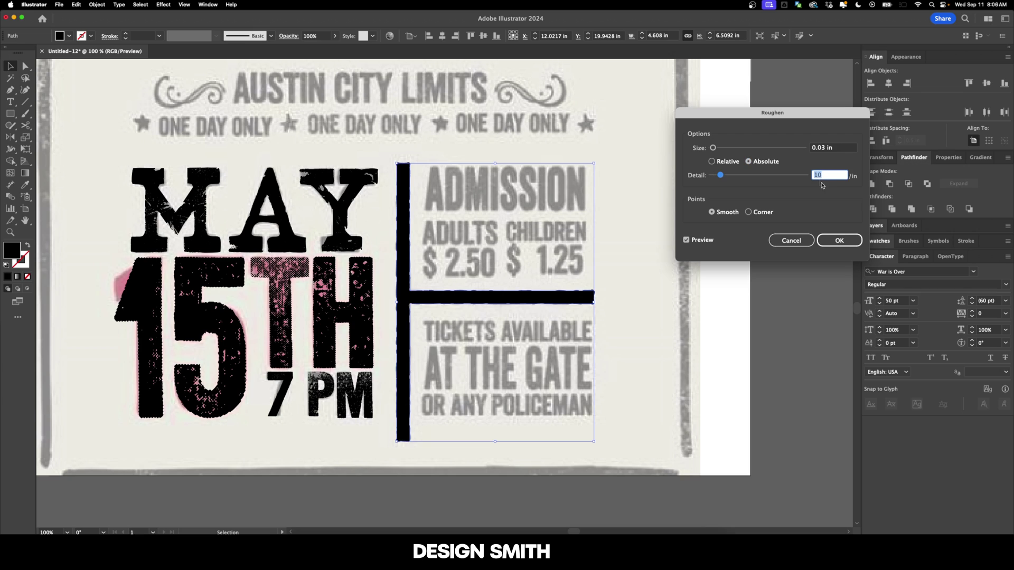
pyautogui.press('Return')
pyautogui.click(725, 311)
# - Add the letter Q over the Austin City Limits line, enlarge it, and set its font to Hello My Love Ornaments
pyautogui.hscroll(1, 463, 219)
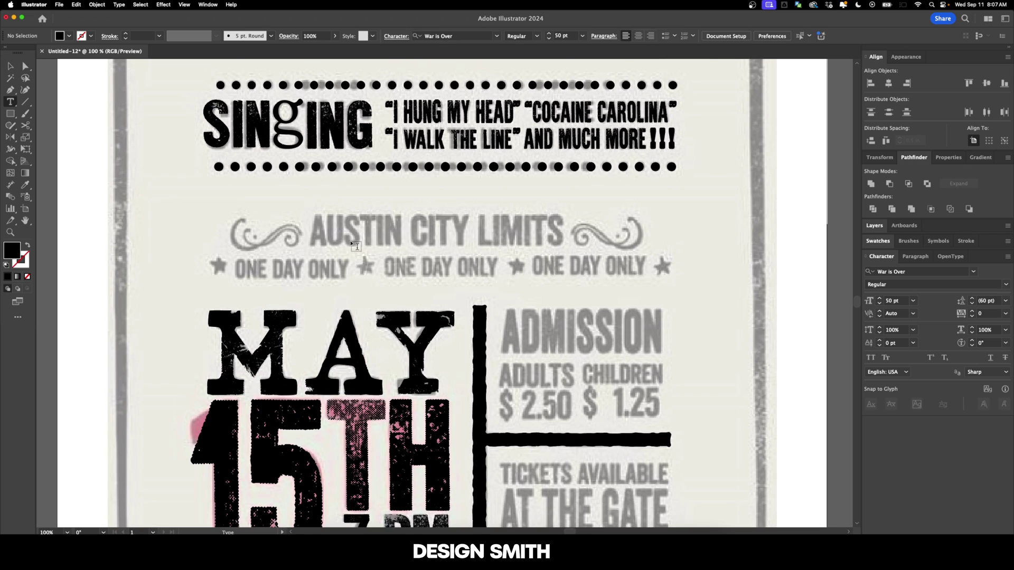
pyautogui.moveTo(351, 231); pyautogui.dragTo(499, 231)
pyautogui.write('O')
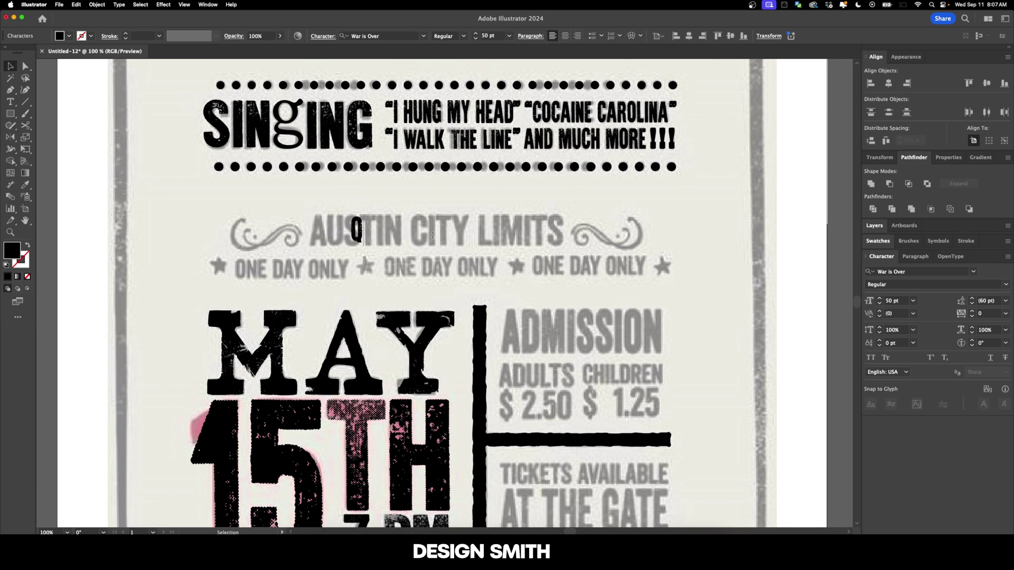
pyautogui.press('Escape')
pyautogui.moveTo(364, 231); pyautogui.dragTo(411, 231)
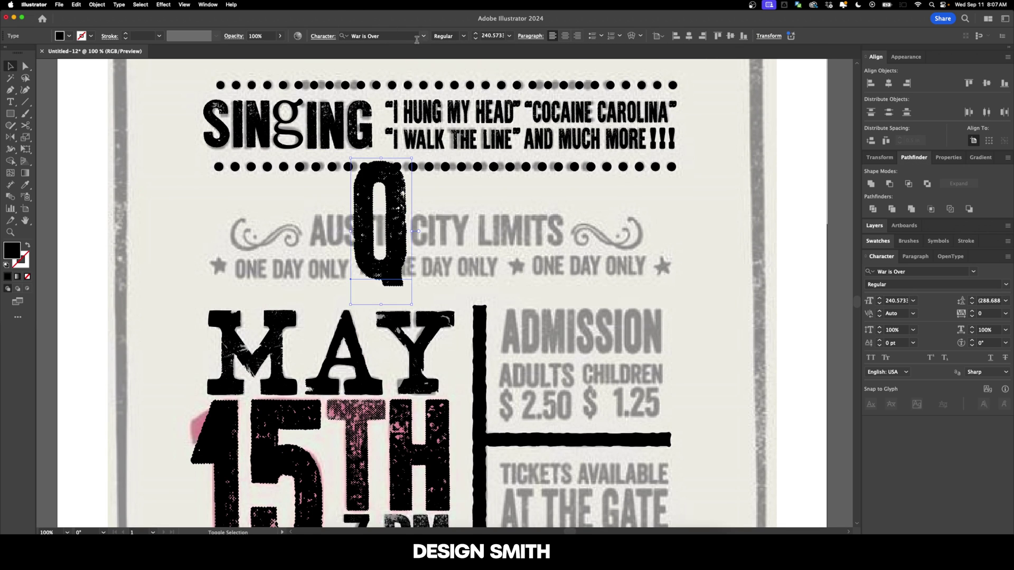
pyautogui.click(418, 36)
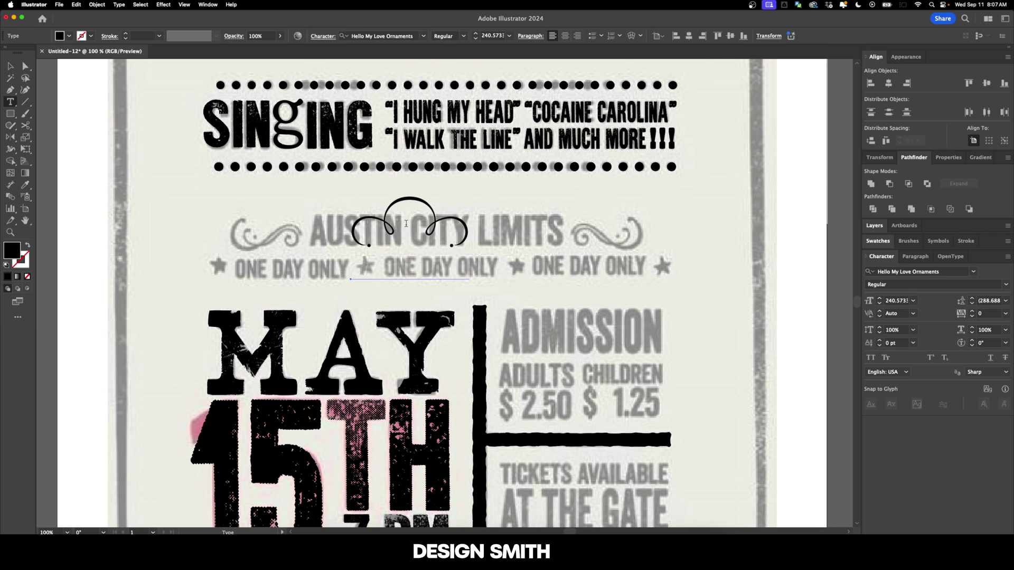
# - Replace the Q ornament by trying other characters of the font, keeping the leafy wreath produced by j
pyautogui.doubleClick(406, 224)
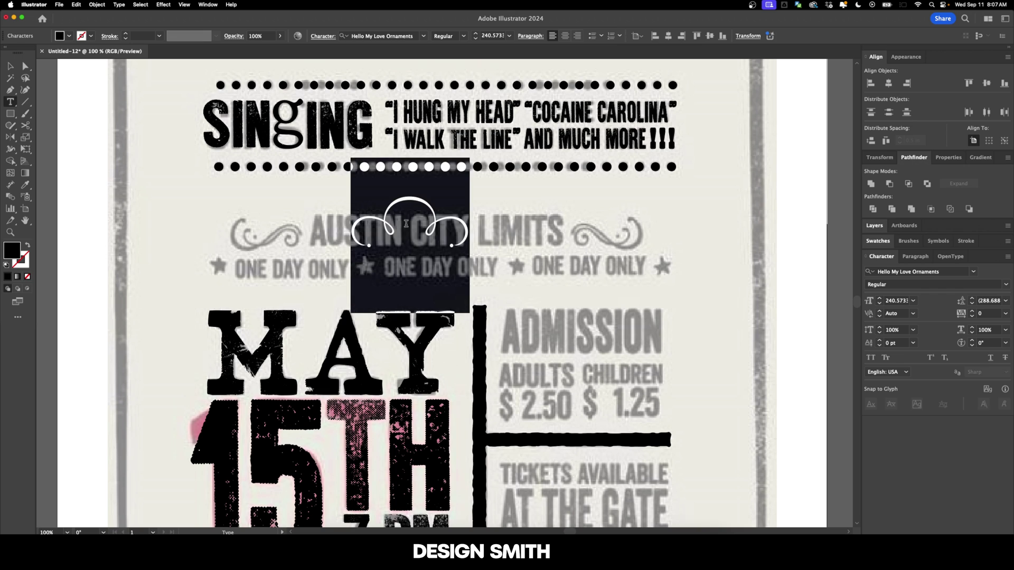
pyautogui.press('BackSpace')
pyautogui.write('w')
pyautogui.press('BackSpace')
pyautogui.write('e')
pyautogui.press('BackSpace')
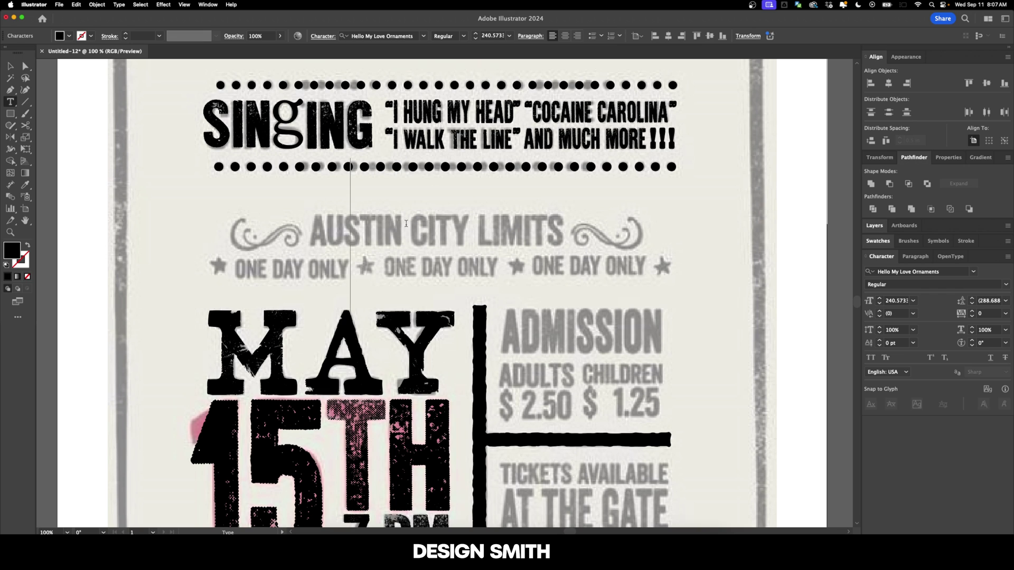
pyautogui.write('r')
pyautogui.press('BackSpace')
pyautogui.write('t')
pyautogui.press('BackSpace')
pyautogui.write('y')
pyautogui.press('BackSpace')
pyautogui.write('i')
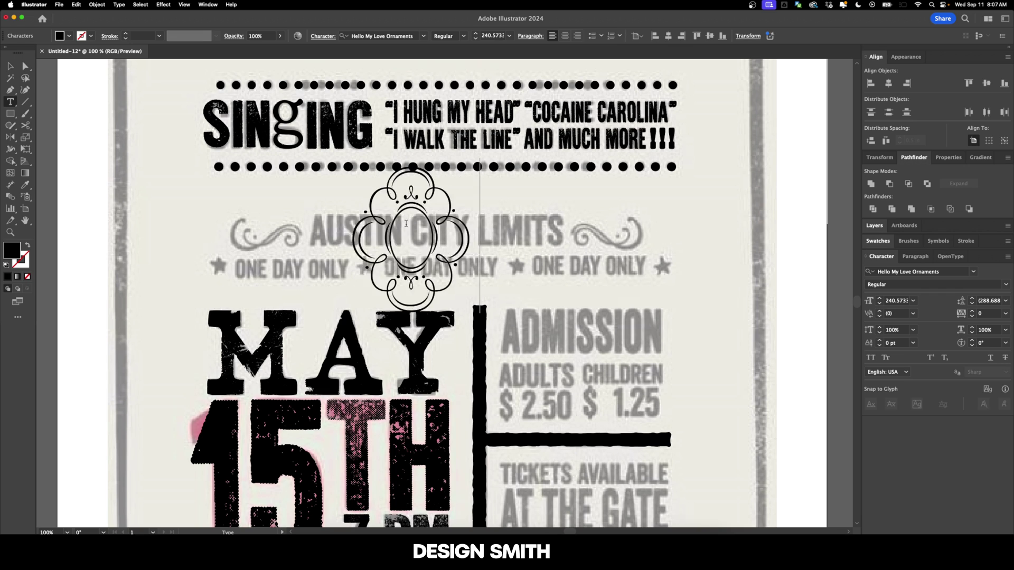
pyautogui.press('BackSpace')
pyautogui.write('p')
pyautogui.press('BackSpace')
pyautogui.write('a')
pyautogui.press('BackSpace')
pyautogui.write('s')
pyautogui.press('BackSpace')
pyautogui.write('d')
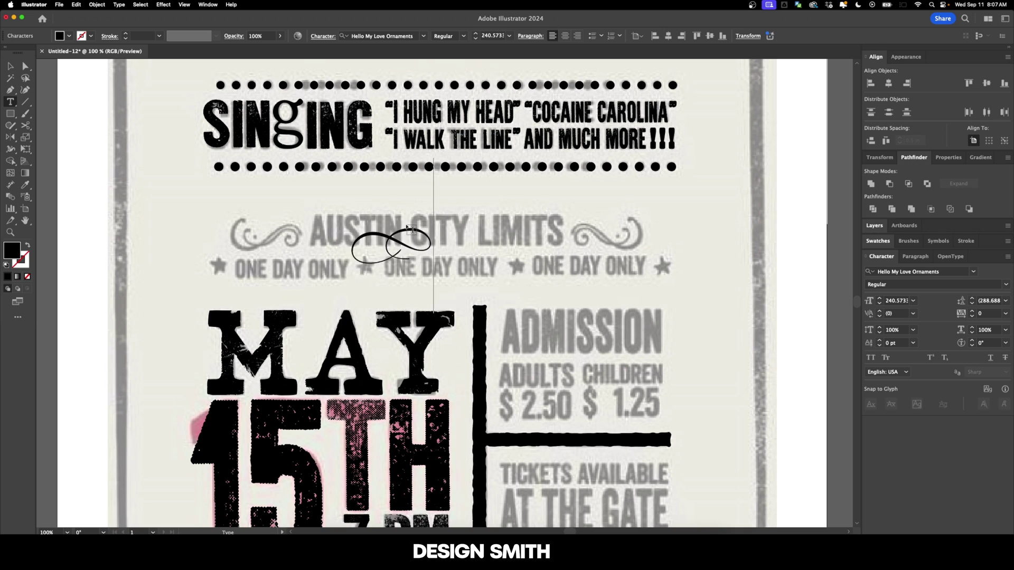
pyautogui.press('BackSpace')
pyautogui.write('f')
pyautogui.press('BackSpace')
pyautogui.write('g')
pyautogui.press('BackSpace')
pyautogui.write('h')
pyautogui.press('BackSpace')
pyautogui.write('j')
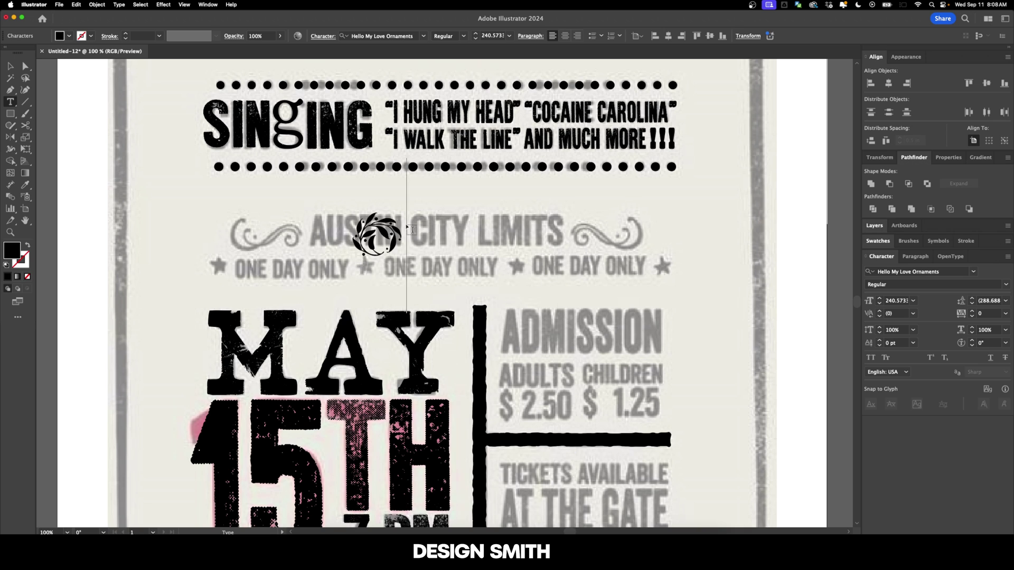
# - Convert the leafy ornament to outlines and stretch it to about 1.63 by 0.80 in over the reference swirl before AUSTIN
pyautogui.press('Escape')
pyautogui.moveTo(393, 239); pyautogui.dragTo(293, 242)
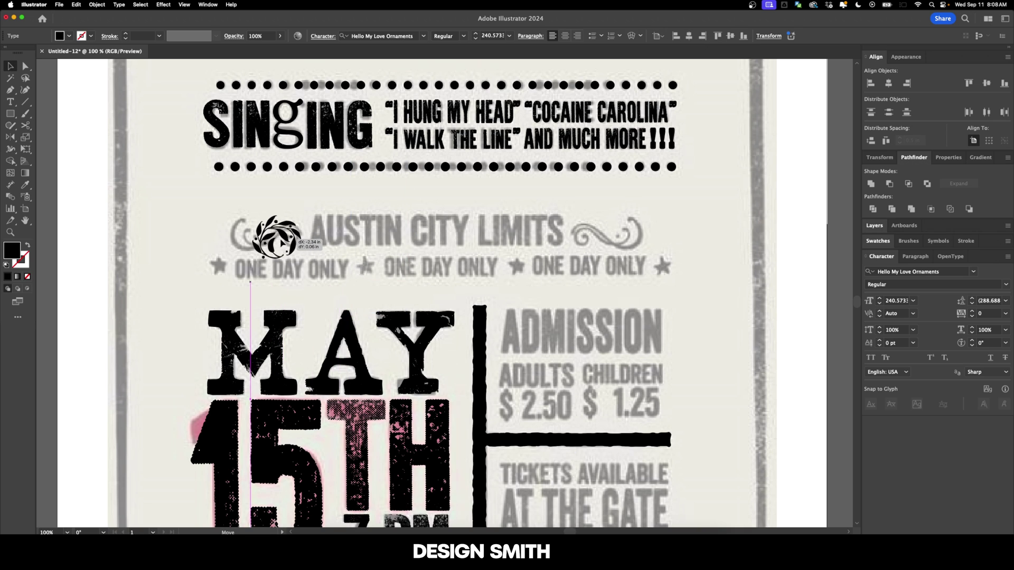
pyautogui.press('super+shift+o')
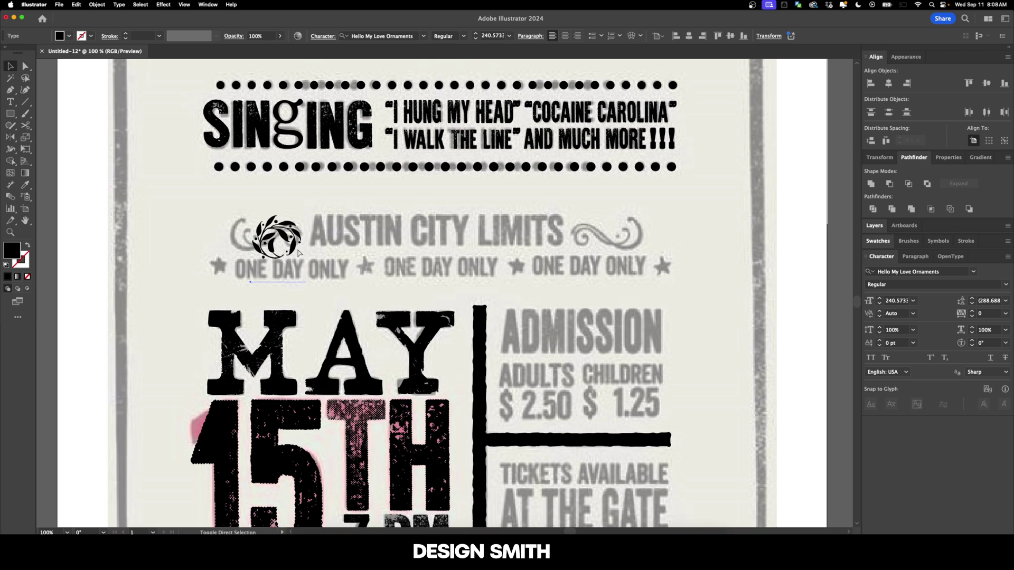
pyautogui.moveTo(294, 249); pyautogui.dragTo(273, 242)
pyautogui.moveTo(256, 209); pyautogui.dragTo(259, 217)
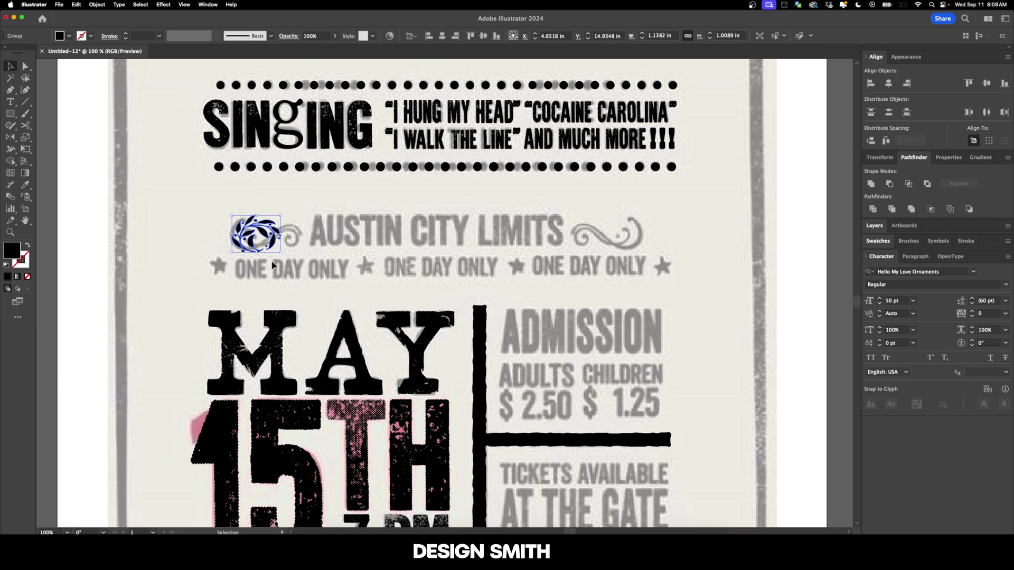
pyautogui.moveTo(258, 252); pyautogui.dragTo(306, 242)
pyautogui.click(339, 235)
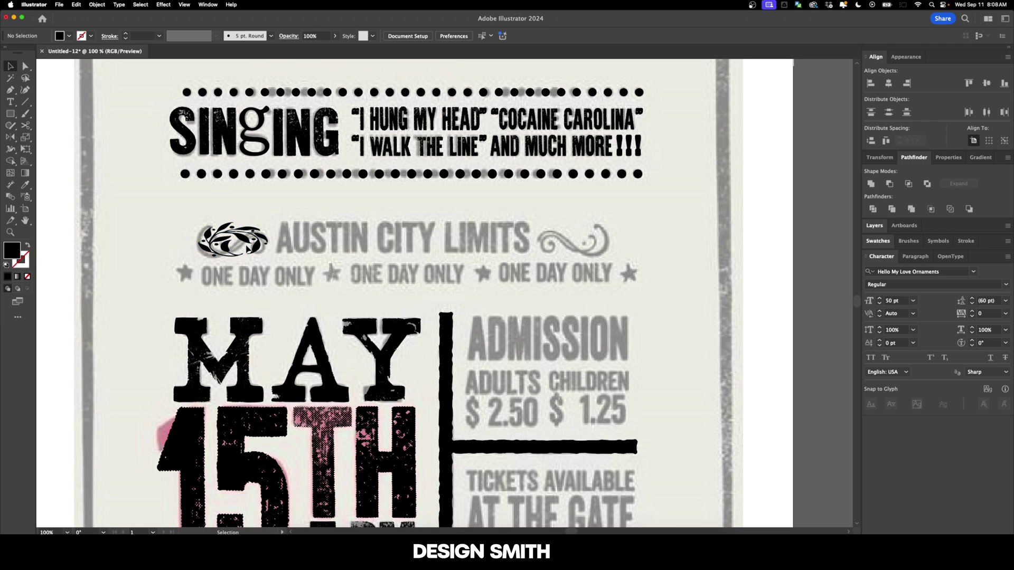
# - Duplicate the leafy ornament, reflect the copy, and place it over the reference swirl after LIMITS
pyautogui.moveTo(248, 245); pyautogui.dragTo(534, 240)
pyautogui.rightClick(534, 240)
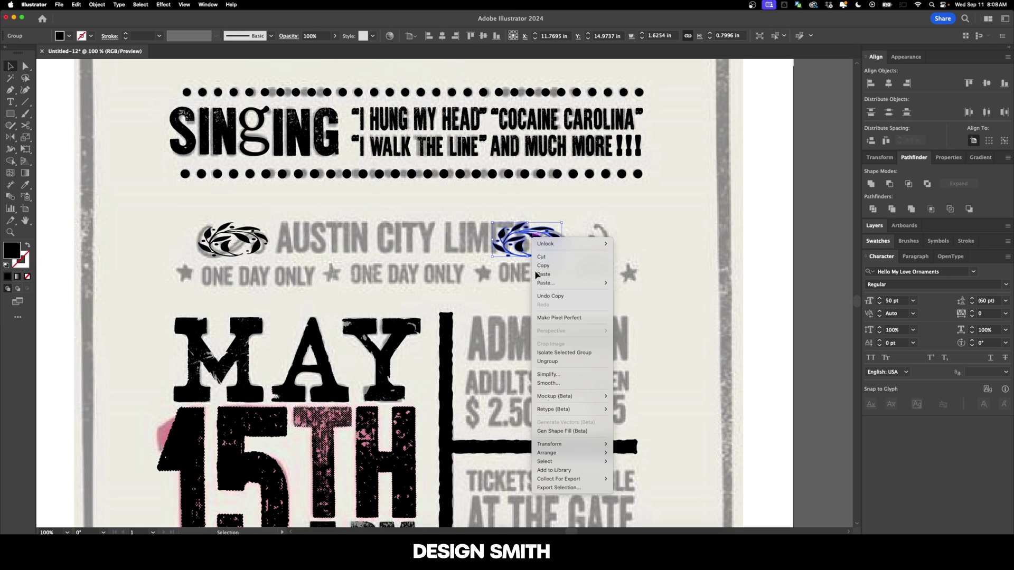
pyautogui.moveTo(579, 443)
pyautogui.click(644, 475)
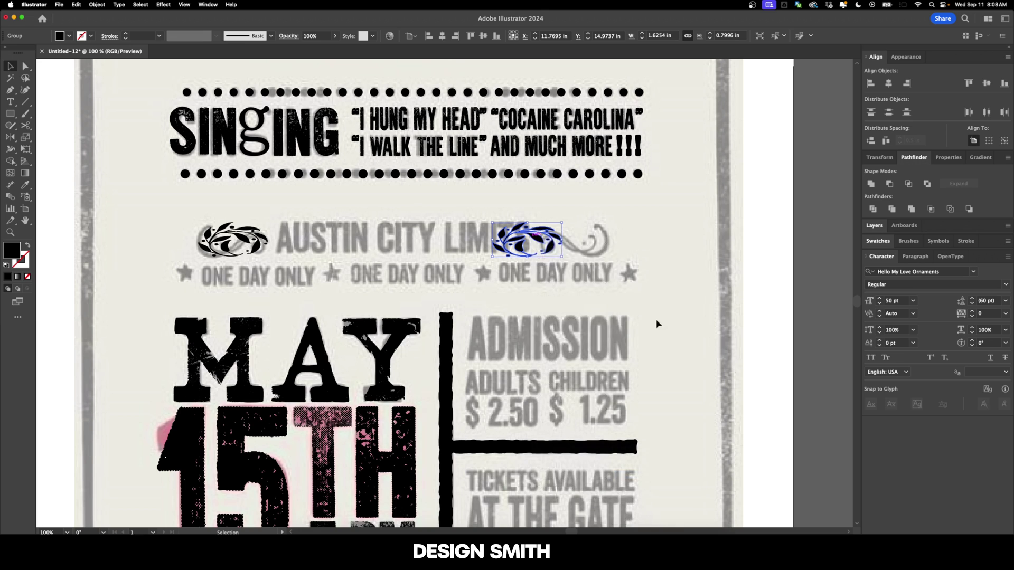
pyautogui.click(687, 319)
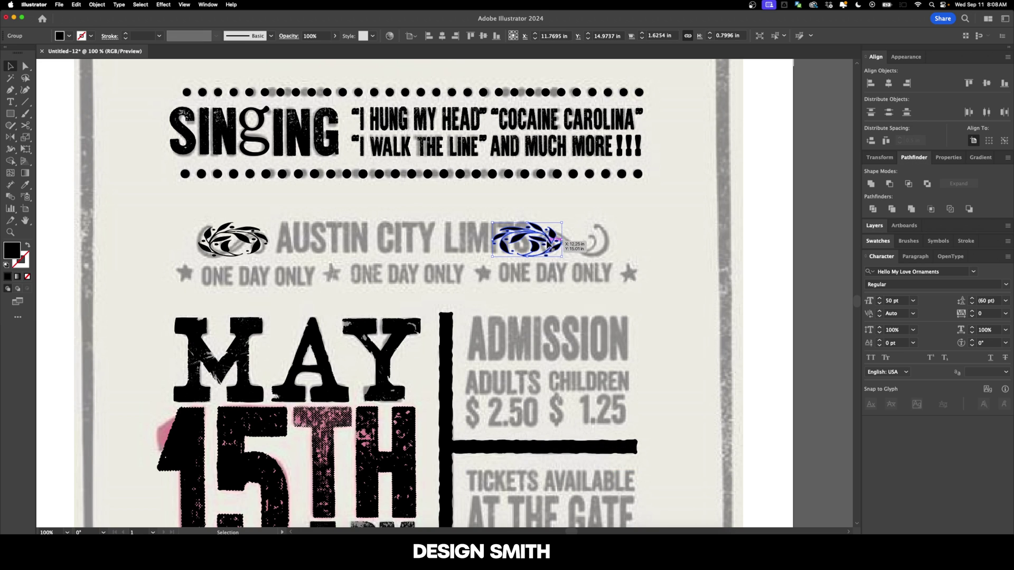
pyautogui.moveTo(514, 240); pyautogui.dragTo(654, 221)
pyautogui.click(640, 235)
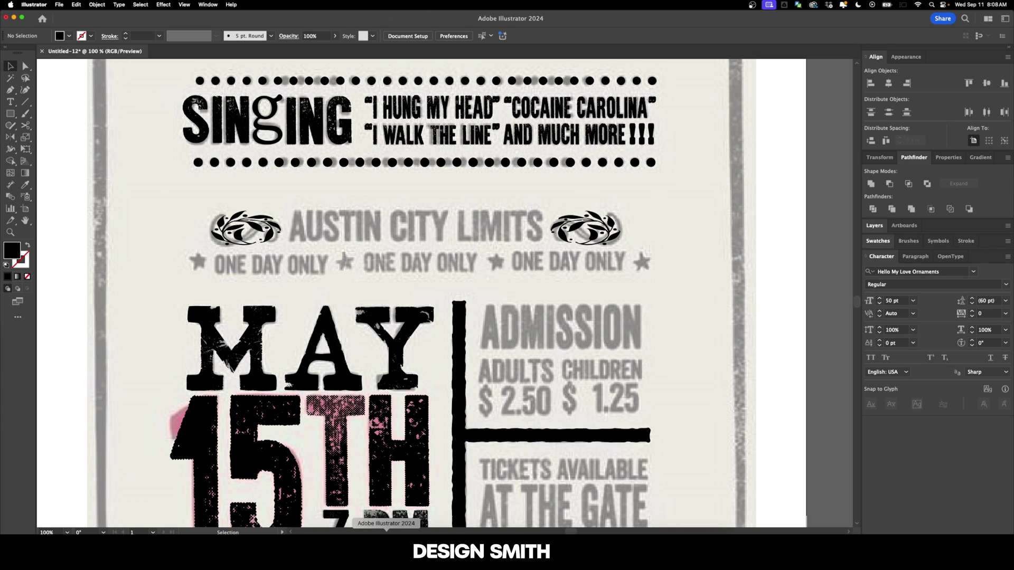
# - Add AUSTIN CITY LIMITS and the ONE DAY ONLY phrases in War is Over, and place black stars over the reference stars around the phrases
pyautogui.moveTo(451, 231); pyautogui.dragTo(451, 253)
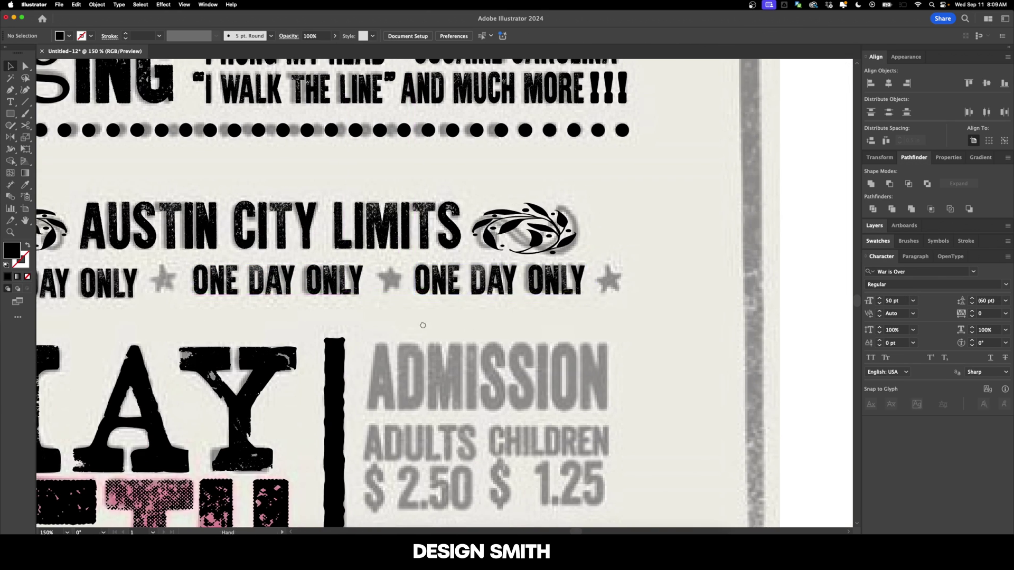
pyautogui.moveTo(178, 288); pyautogui.dragTo(189, 305)
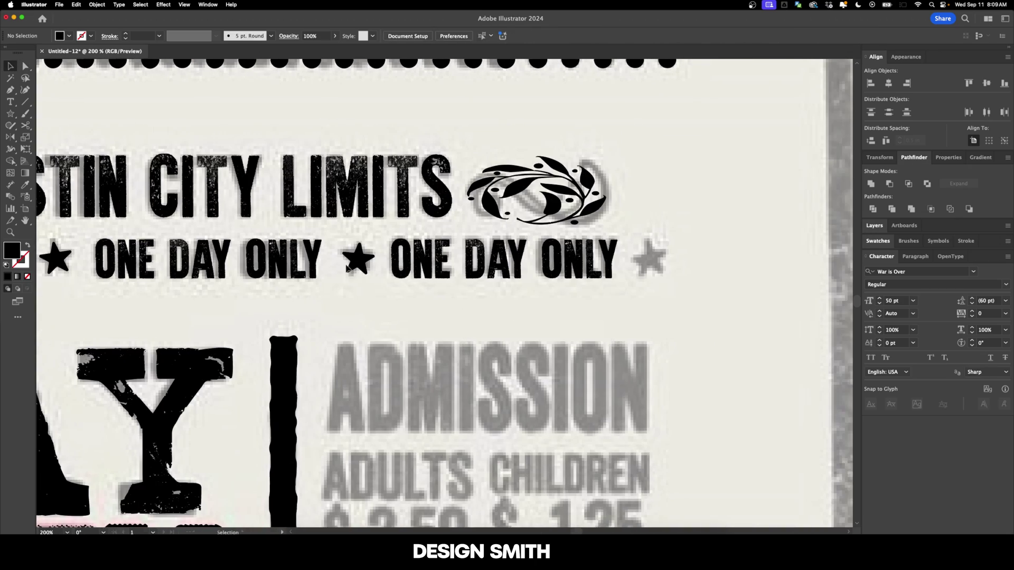
pyautogui.moveTo(358, 259); pyautogui.dragTo(649, 259)
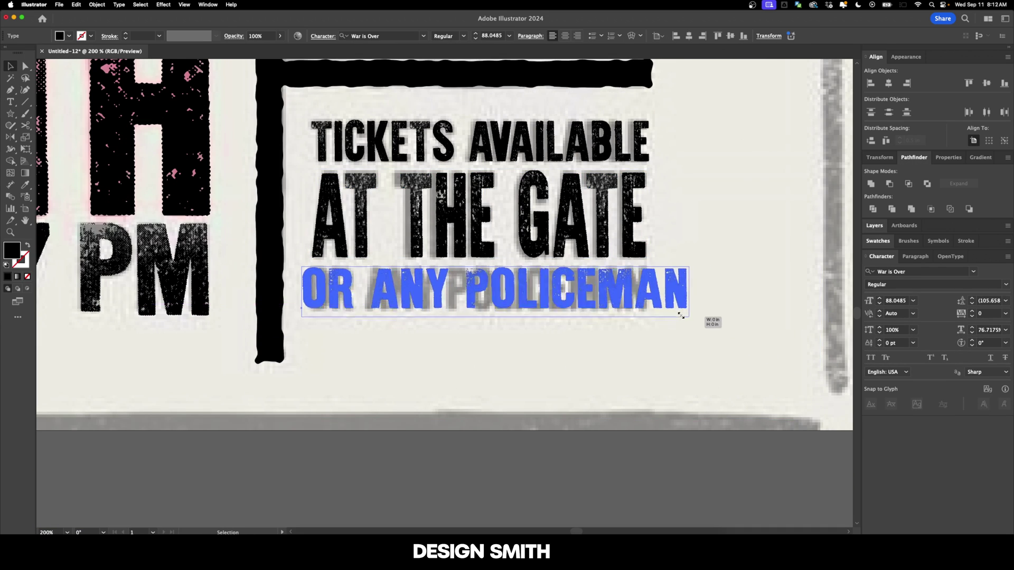
# - Narrow the OR ANY POLICEMAN line to match the reference width below AT THE GATE
pyautogui.moveTo(681, 316); pyautogui.dragTo(648, 316)
pyautogui.click(674, 320)
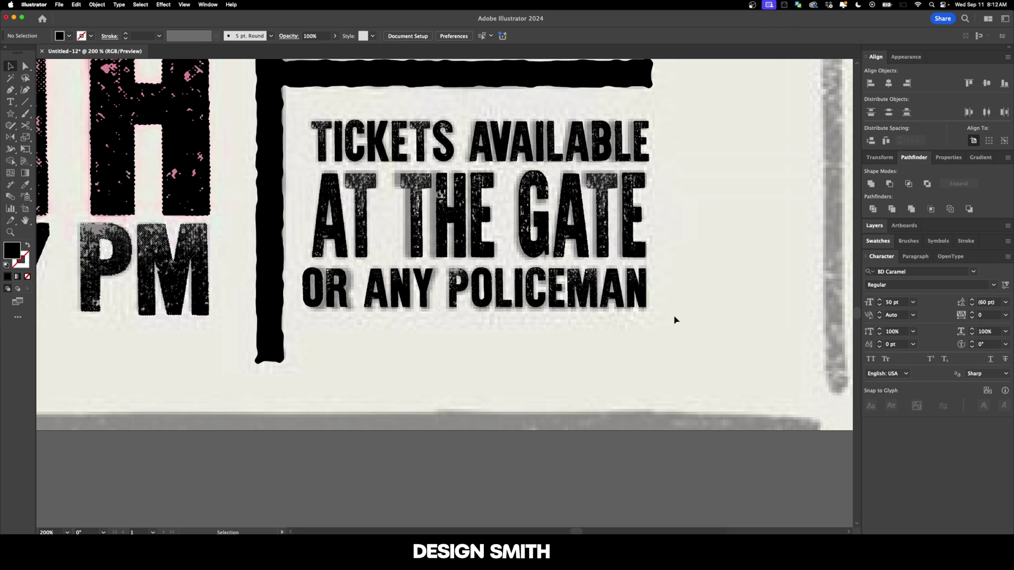
pyautogui.click(337, 302)
pyautogui.click(545, 341)
# - Cover both side borders of the reference poster with tall black rectangles and rotate a copy, about 0.34 by 23.11 in, to horizontal
pyautogui.press('super+0')
pyautogui.press('super+minus')
pyautogui.moveTo(552, 318); pyautogui.dragTo(594, 338)
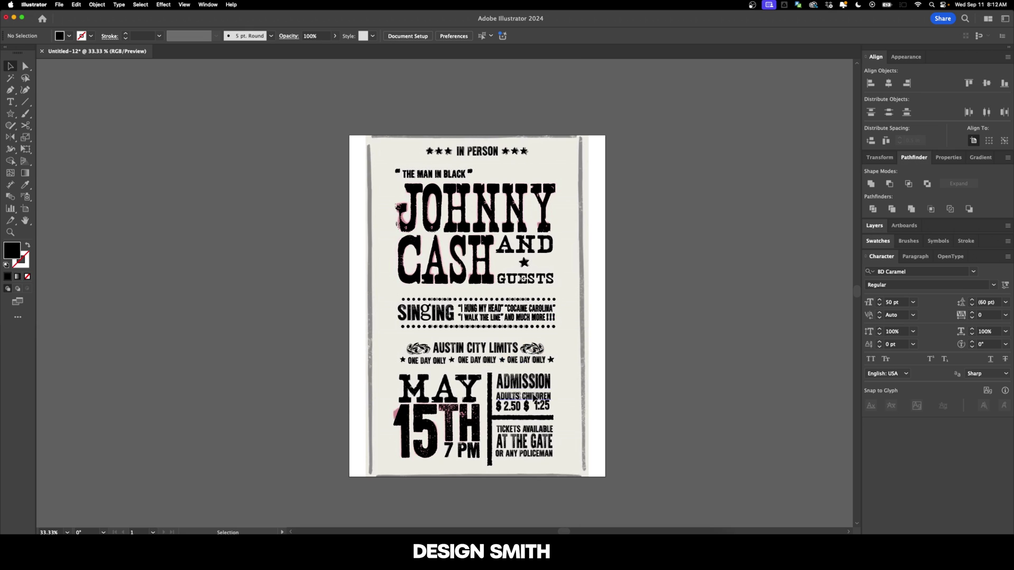
pyautogui.press('super+equal')
pyautogui.press('super+minus')
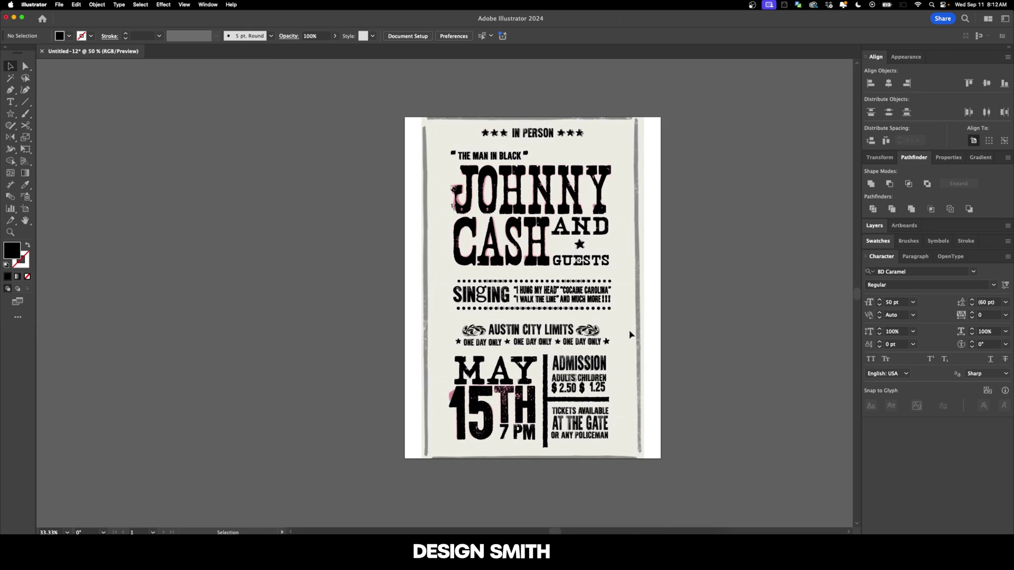
pyautogui.press('m')
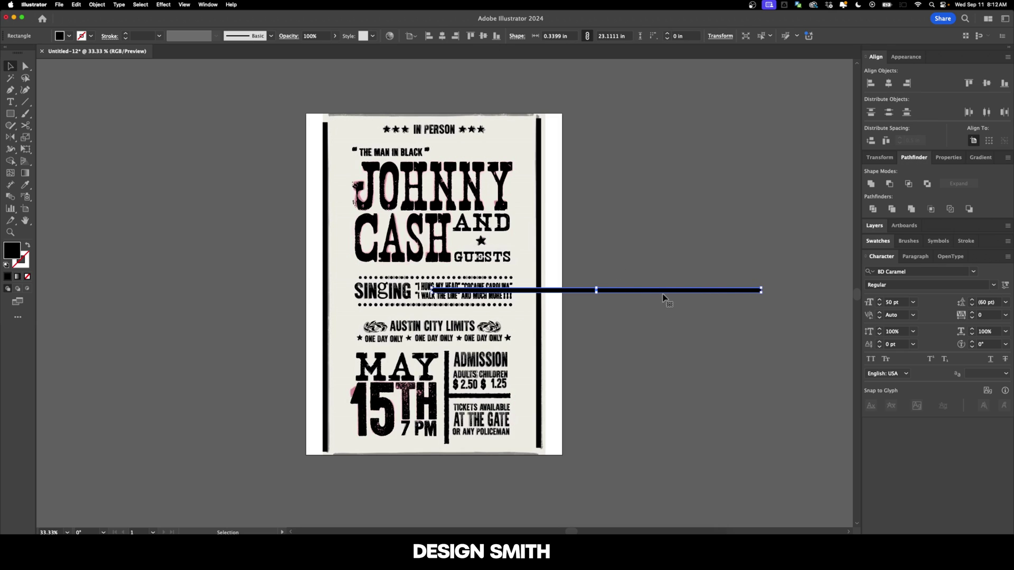
# - Fit the horizontal bar over the reference's top border, shortening it to about 14.44 in and thinning it to about 0.24 in
pyautogui.moveTo(667, 301); pyautogui.dragTo(516, 187)
pyautogui.scroll(2, 429, 177)
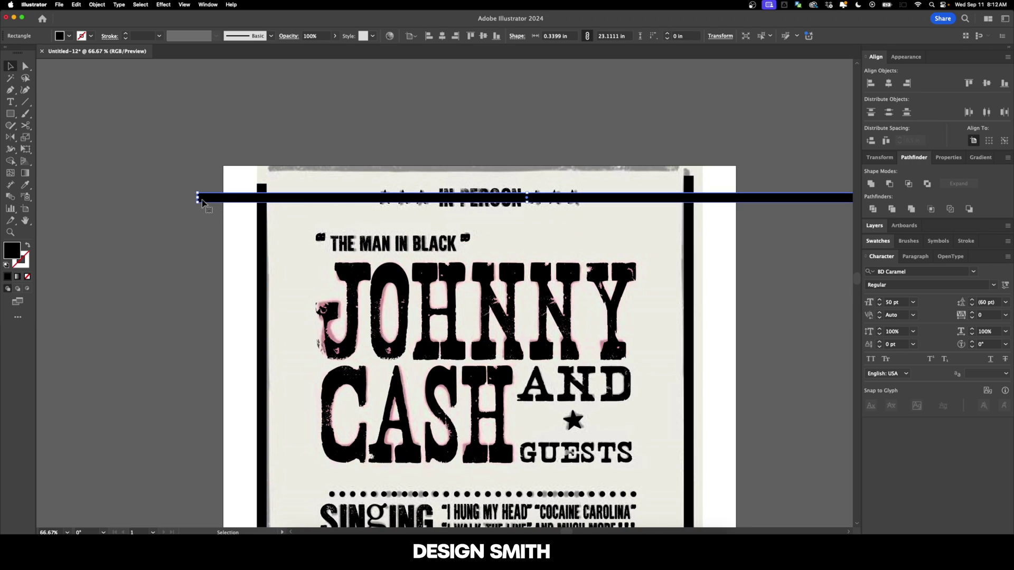
pyautogui.moveTo(199, 198); pyautogui.dragTo(231, 212)
pyautogui.scroll(-1, 291, 175)
pyautogui.scroll(1, 292, 174)
pyautogui.moveTo(554, 213); pyautogui.dragTo(613, 226)
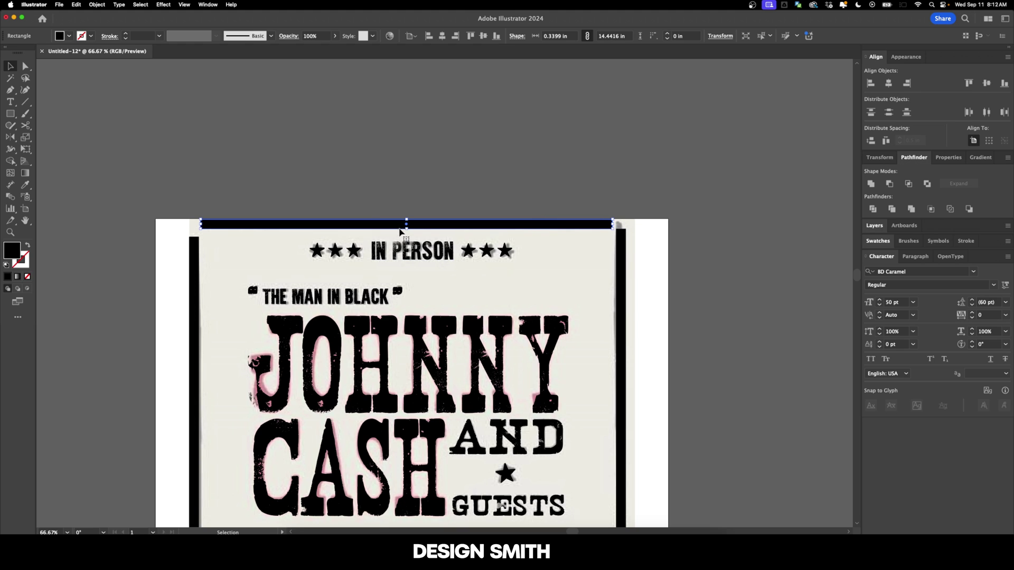
pyautogui.moveTo(406, 228); pyautogui.dragTo(406, 226)
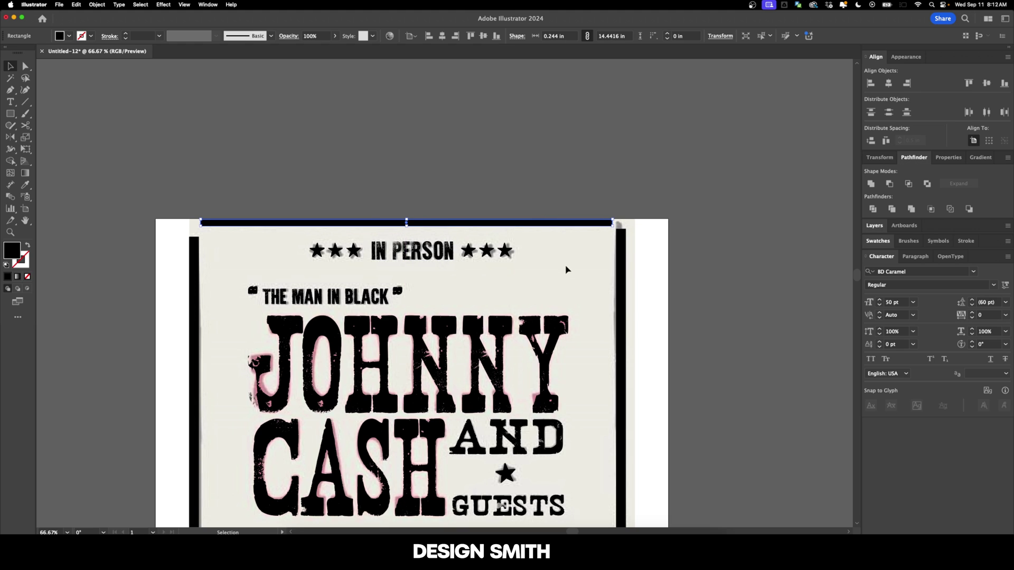
# - Place a copy of the top border bar over the reference poster's bottom border
pyautogui.click(570, 289)
pyautogui.moveTo(578, 265); pyautogui.dragTo(579, 139)
pyautogui.scroll(-1, 579, 193)
pyautogui.moveTo(581, 214); pyautogui.dragTo(577, 126)
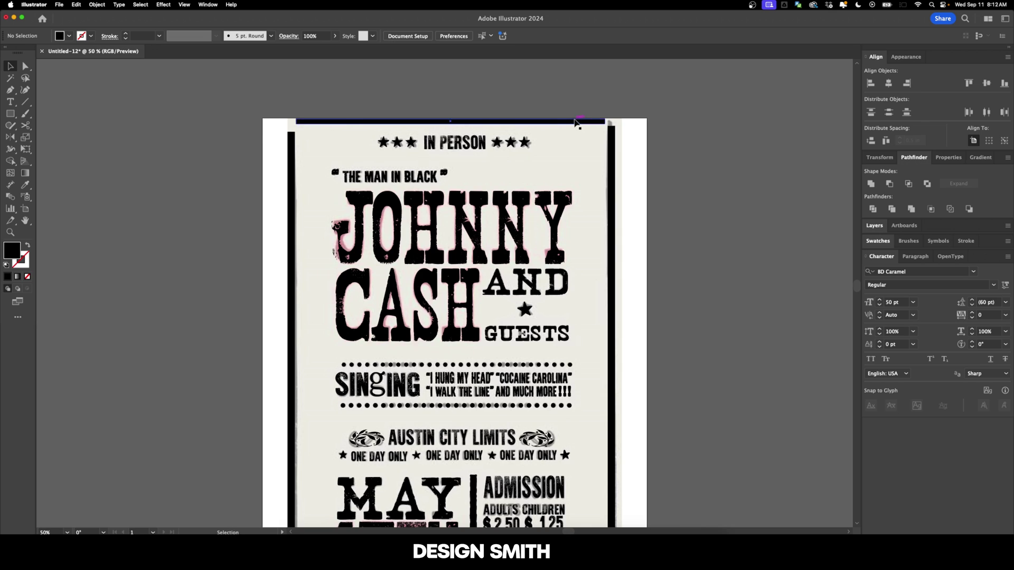
# - Duplicate all the traced poster artwork onto the empty area beside the artboard and convert the copy's text to outlines
pyautogui.press('super+a')
pyautogui.press('super+minus')
pyautogui.moveTo(279, 211); pyautogui.dragTo(608, 211)
pyautogui.moveTo(608, 211); pyautogui.dragTo(372, 196)
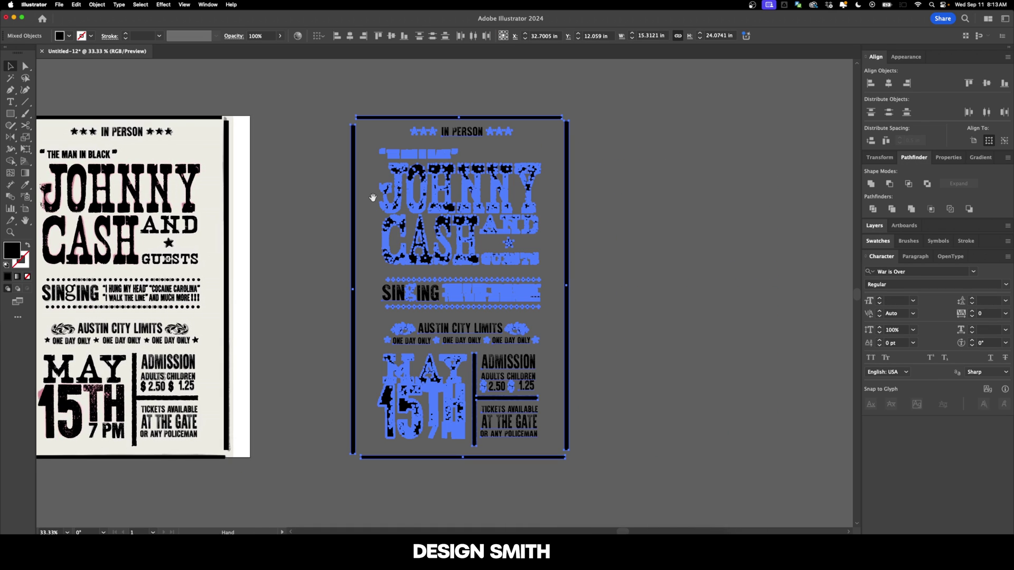
pyautogui.click(335, 98)
pyautogui.moveTo(336, 98); pyautogui.dragTo(310, 107)
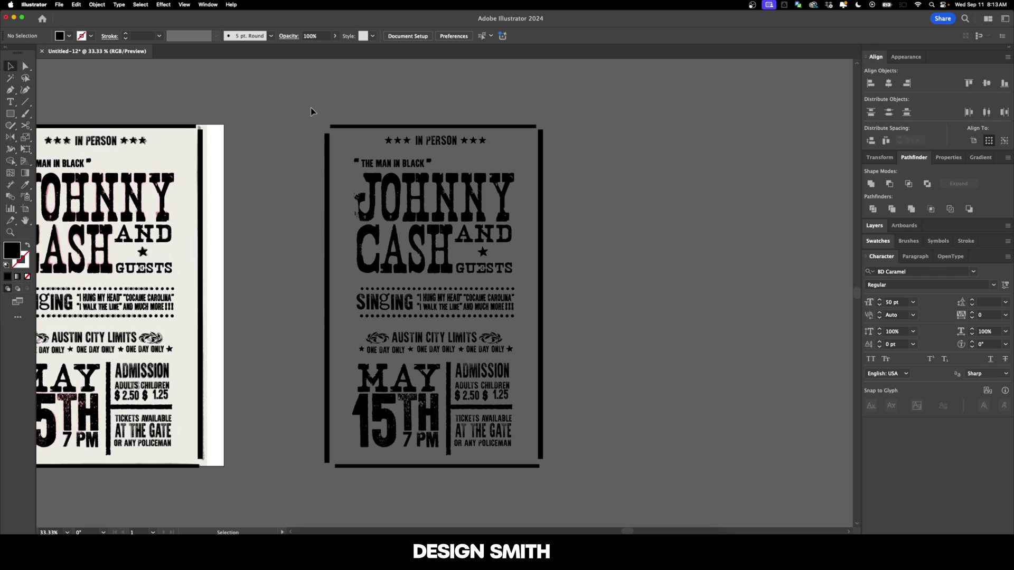
pyautogui.moveTo(302, 109); pyautogui.dragTo(602, 477)
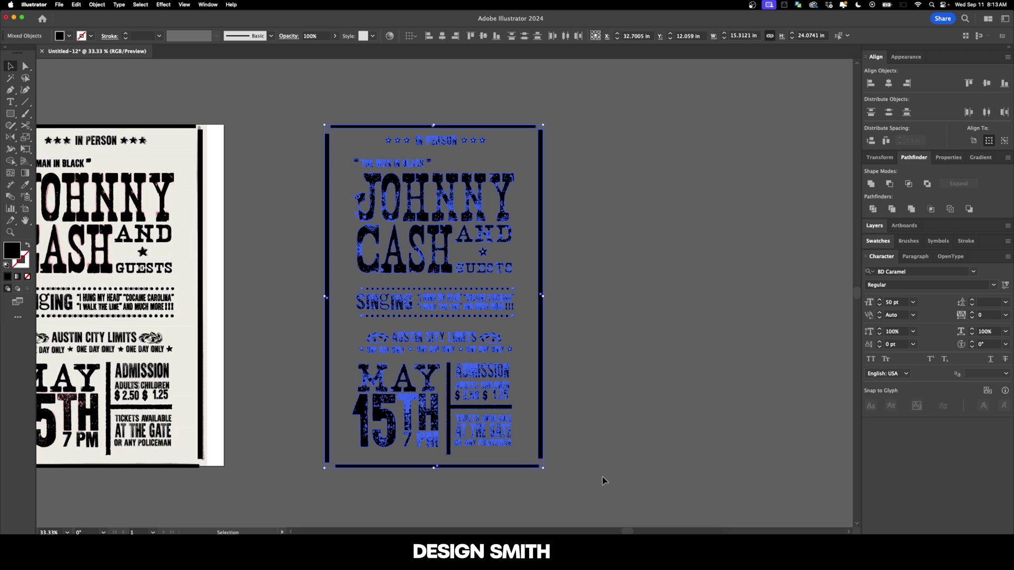
pyautogui.click(602, 476)
# - Apply the last-used Roughen effect to the four outer border bars of the duplicated poster
pyautogui.click(338, 151)
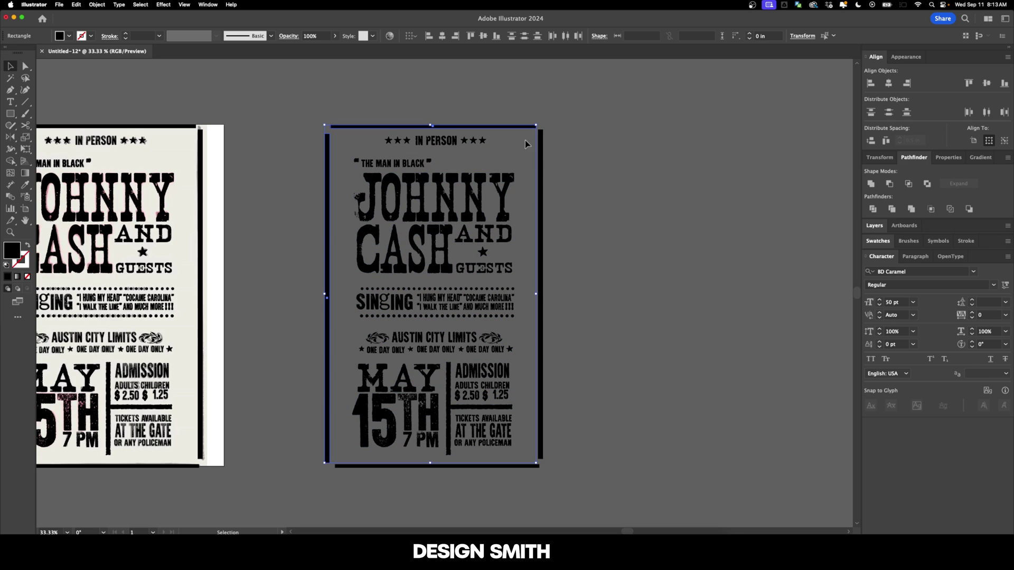
pyautogui.keyDown('shift'); pyautogui.click(539, 178); pyautogui.keyUp('shift')
pyautogui.keyDown('shift'); pyautogui.click(531, 469); pyautogui.keyUp('shift')
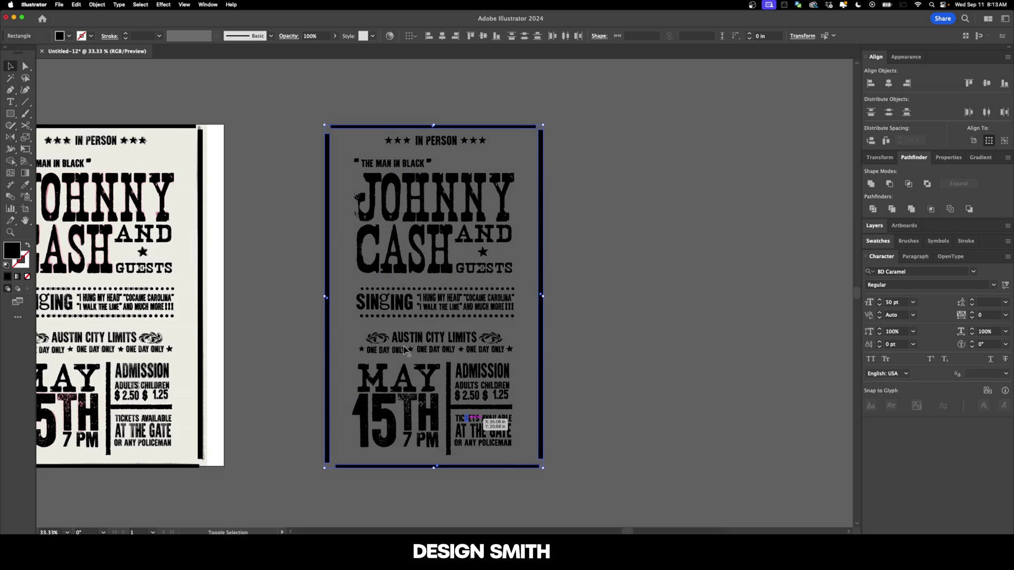
pyautogui.click(163, 4)
pyautogui.click(168, 16)
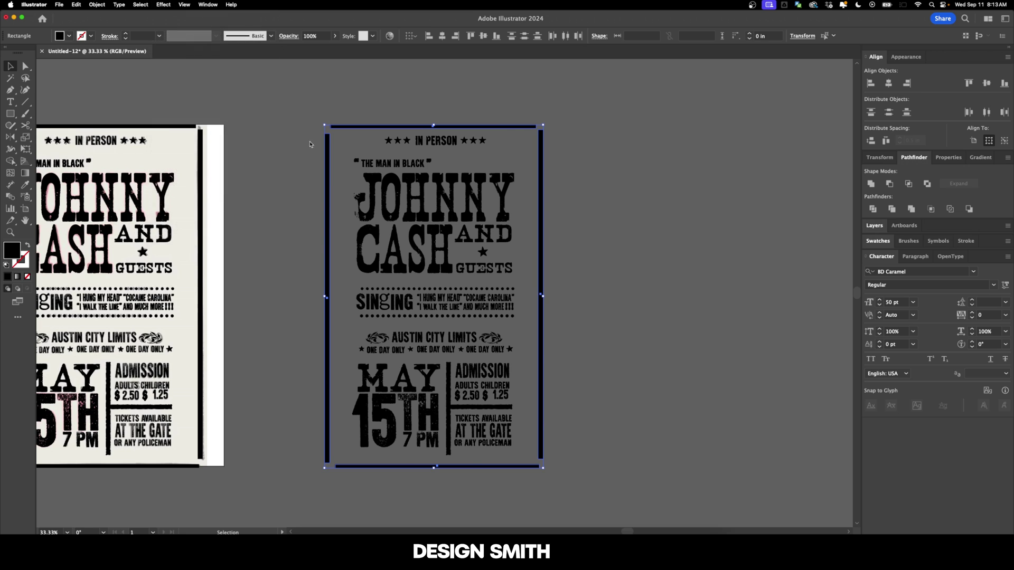
pyautogui.press('super+1')
pyautogui.click(313, 202)
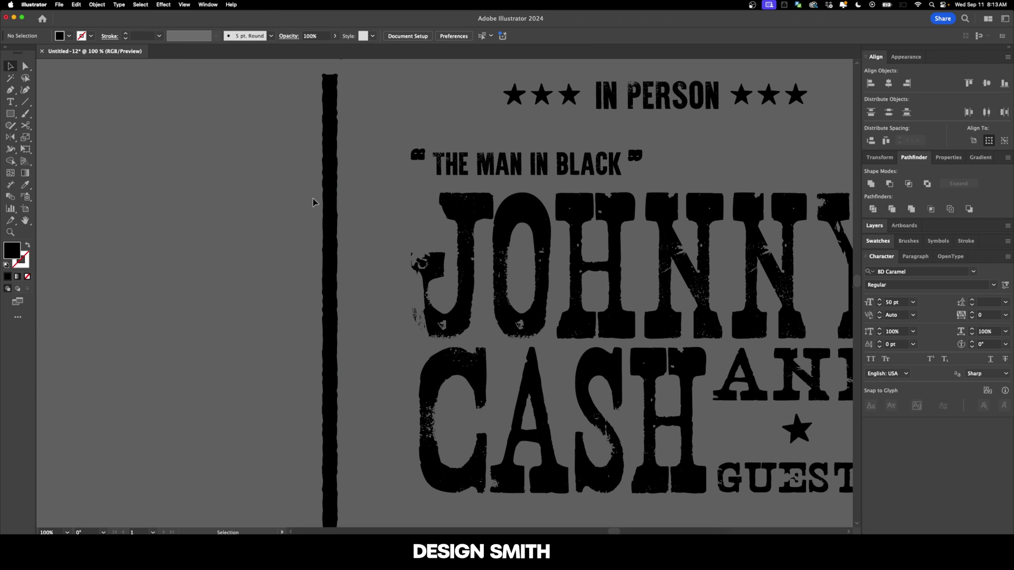
# - Recolor the entire duplicated poster dark gray, setting the fill to 0% saturation and 14% brightness, hex 262626
pyautogui.scroll(-4, 390, 378)
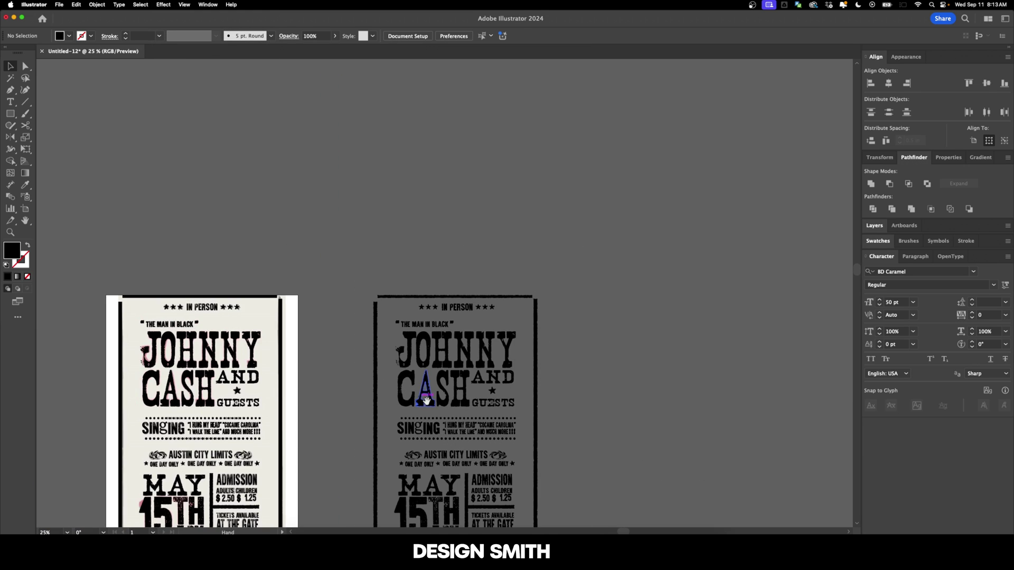
pyautogui.moveTo(426, 398); pyautogui.dragTo(391, 270)
pyautogui.moveTo(313, 284); pyautogui.dragTo(334, 281)
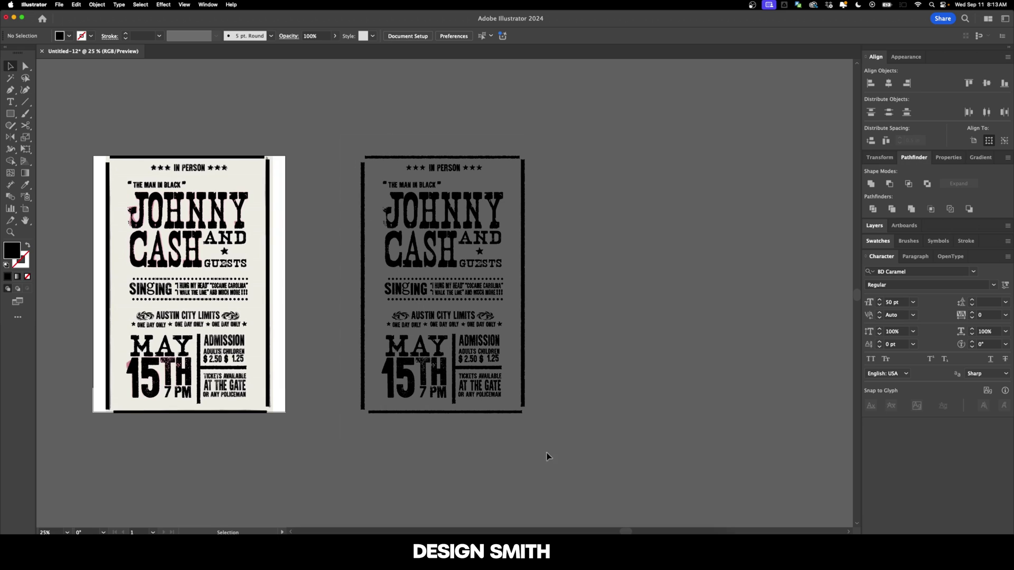
pyautogui.press('super+a')
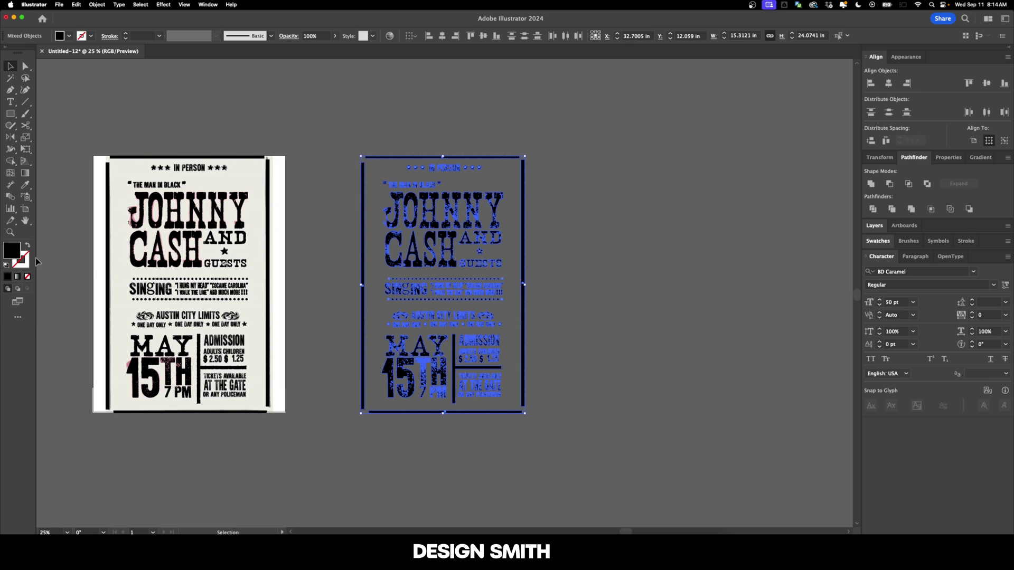
pyautogui.doubleClick(19, 257)
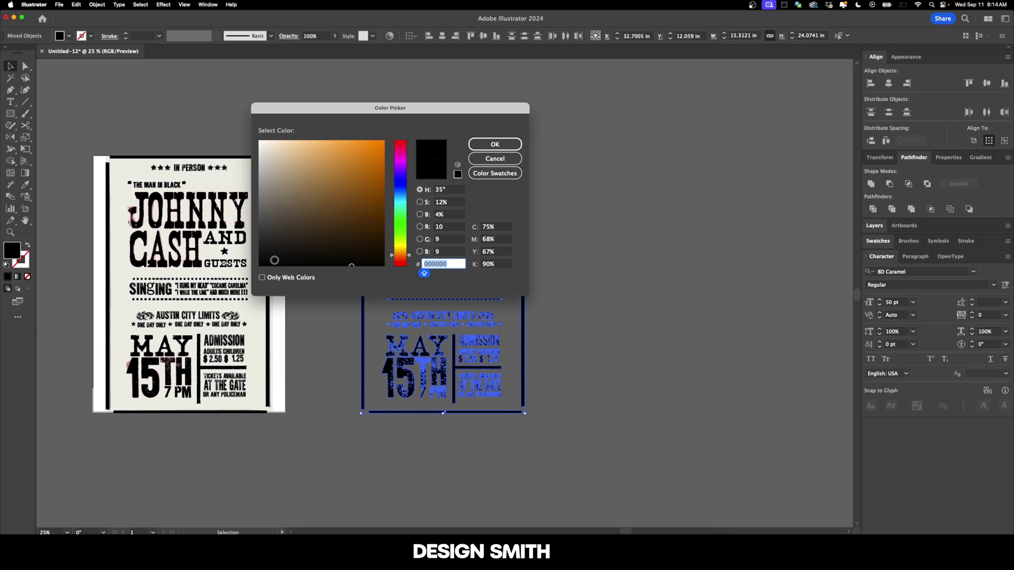
pyautogui.moveTo(275, 260); pyautogui.dragTo(258, 267)
pyautogui.click(453, 216)
pyautogui.hotkey('shift', 'Up')
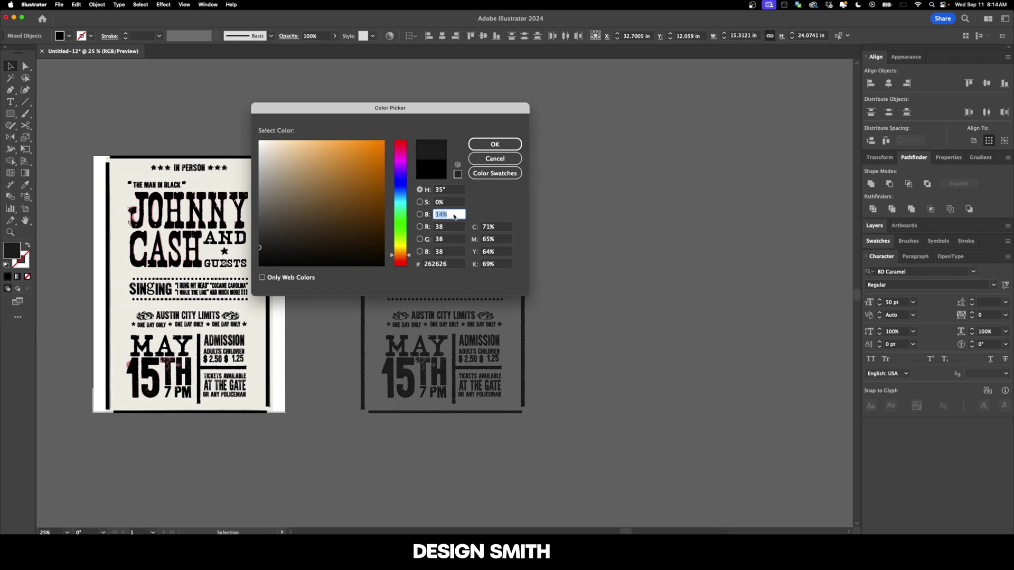
pyautogui.press('Return')
pyautogui.click(604, 288)
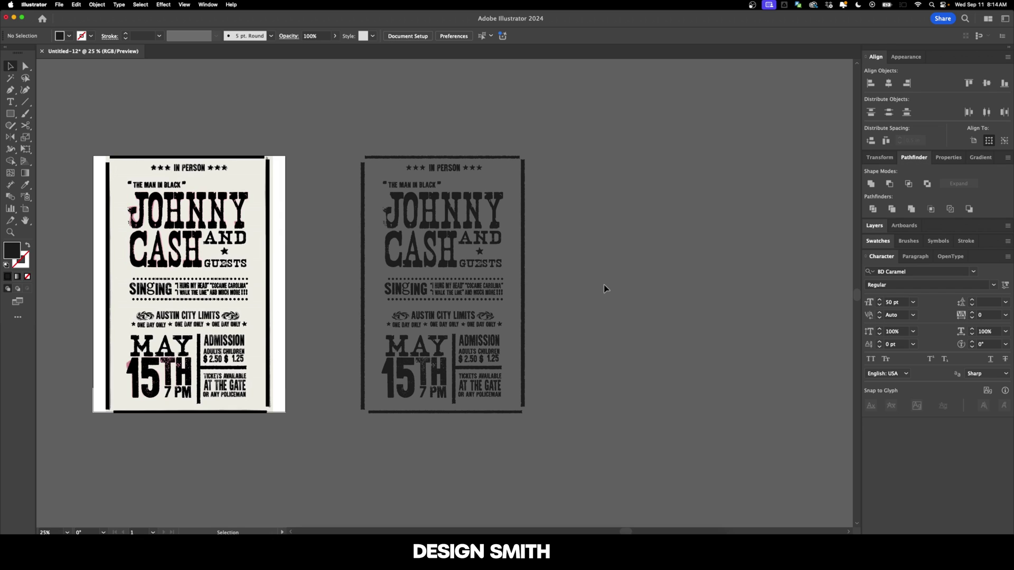
# - Copy the gray poster artwork, switch to Photoshop, and create a blank 5400 by 7200 px document at 300 pixels per inch
pyautogui.press('a')
pyautogui.press('super+a')
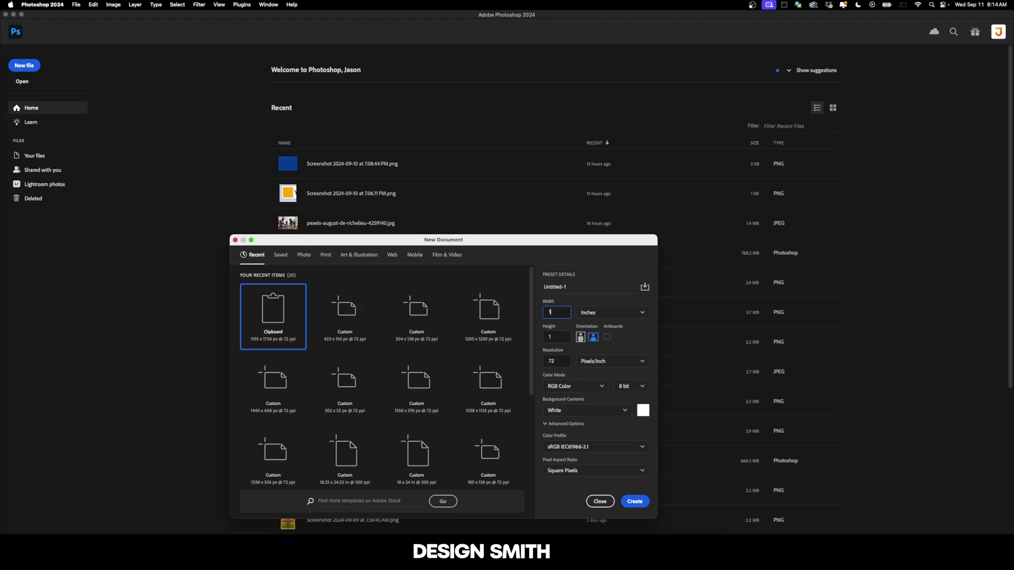
pyautogui.press('Tab')
pyautogui.write('300')
pyautogui.press('Return')
# - Paste the poster as a smart object and scale it to about 92.6%, centered on the canvas
pyautogui.press('super+v')
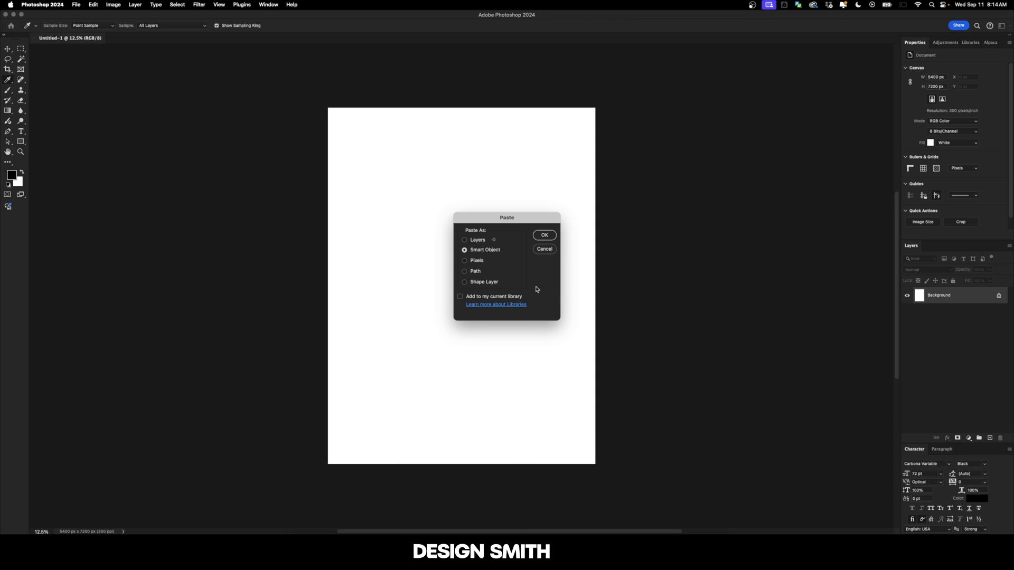
pyautogui.click(544, 235)
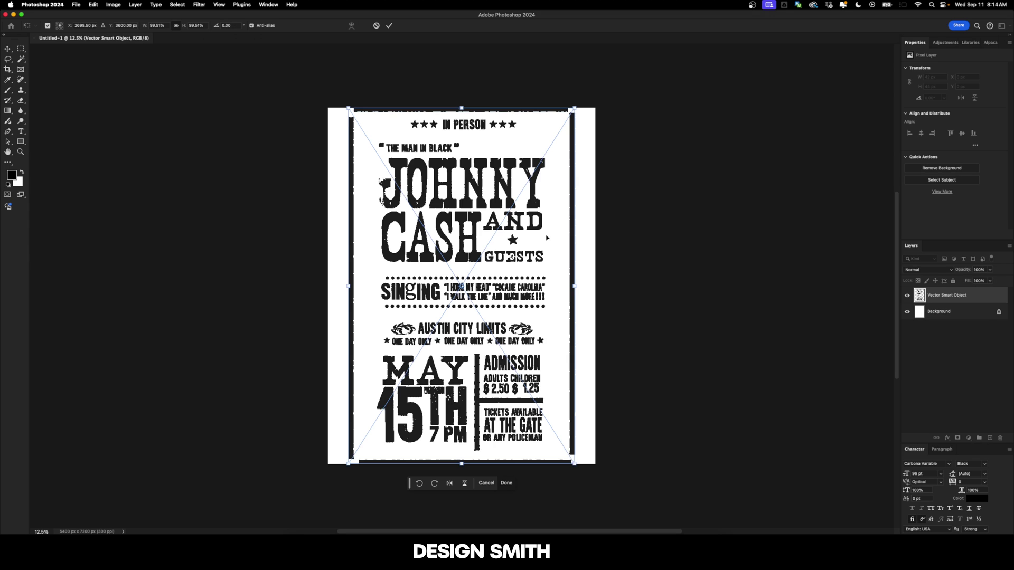
pyautogui.moveTo(462, 107); pyautogui.dragTo(461, 118)
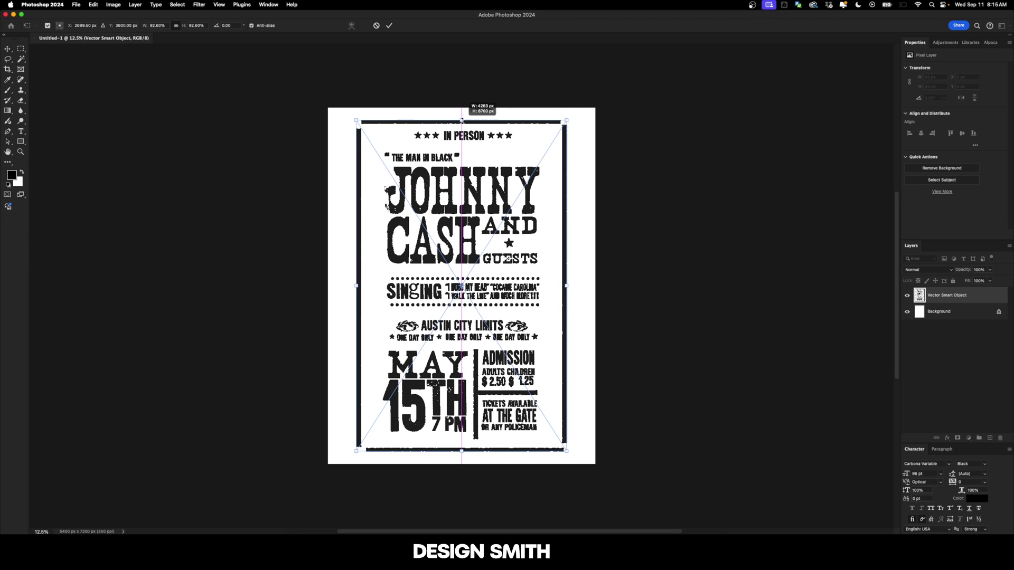
pyautogui.press('Return')
# - Enlarge the canvas height to 8100 px, keeping the width at 5400 px and the anchor centered
pyautogui.press('super+alt+c')
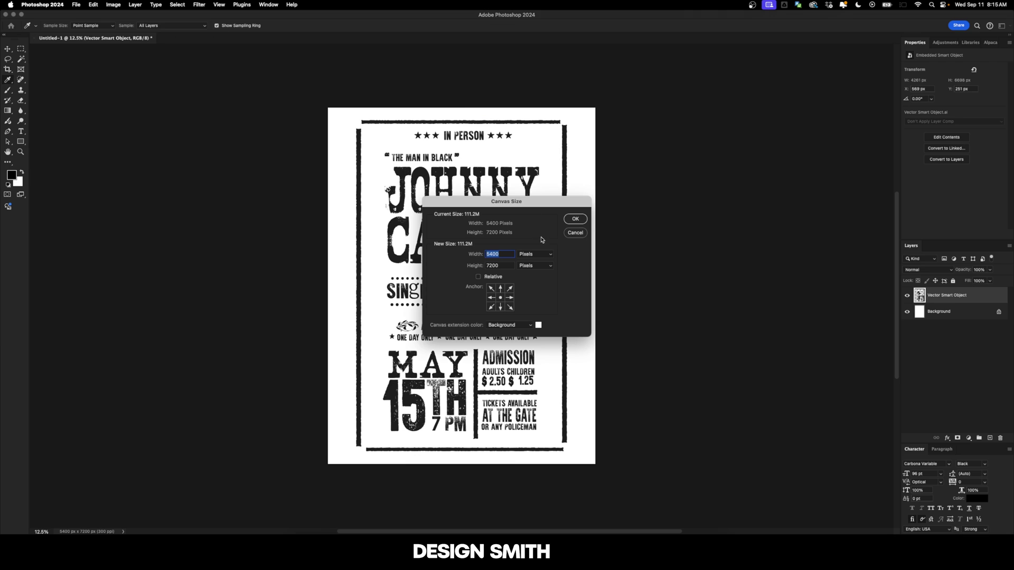
pyautogui.click(535, 254)
pyautogui.click(517, 267)
pyautogui.press('Tab')
pyautogui.press('Up')
pyautogui.press('Return')
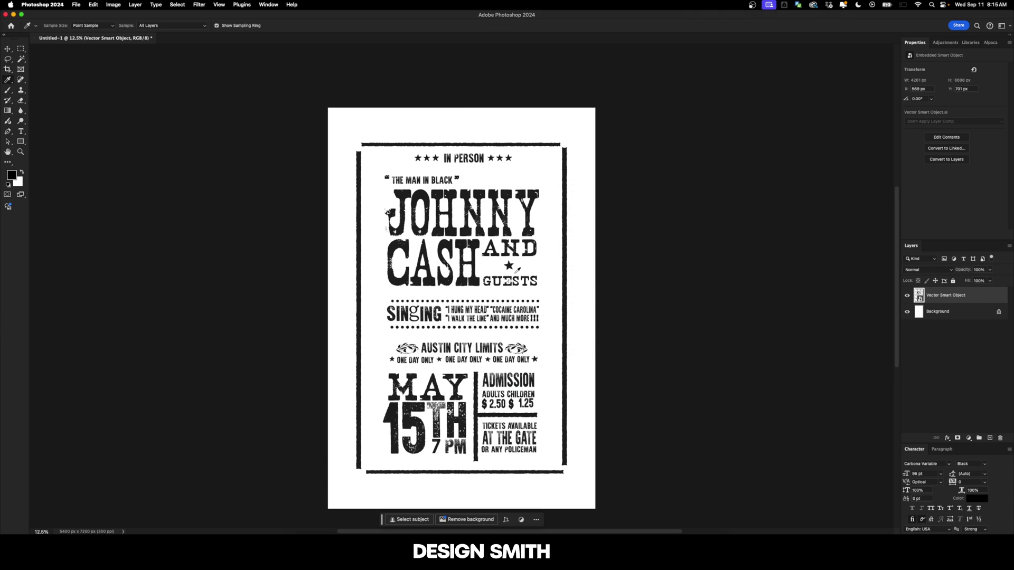
pyautogui.moveTo(547, 306); pyautogui.dragTo(550, 253)
# - Scale the poster smart object to about 5180 by 7770 px, leaving a narrow margin around its border on the canvas
pyautogui.press('super+t')
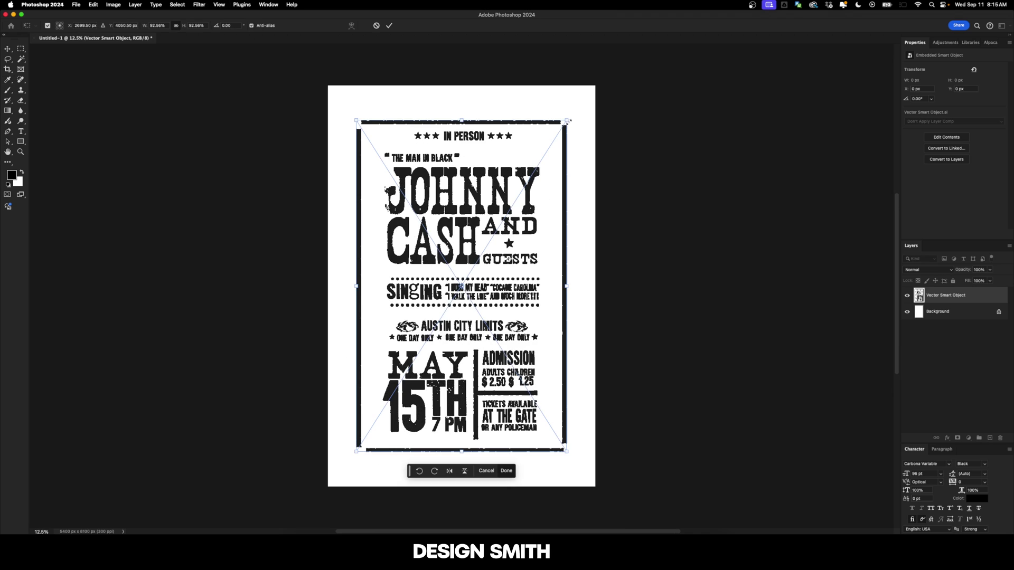
pyautogui.moveTo(568, 121); pyautogui.dragTo(595, 90)
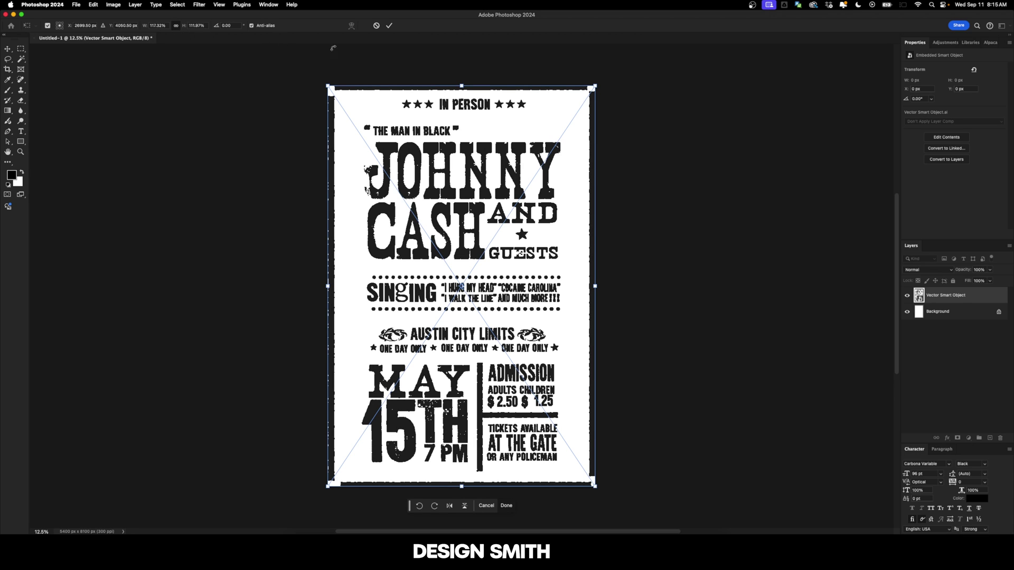
pyautogui.moveTo(595, 86); pyautogui.dragTo(588, 95)
pyautogui.press('Return')
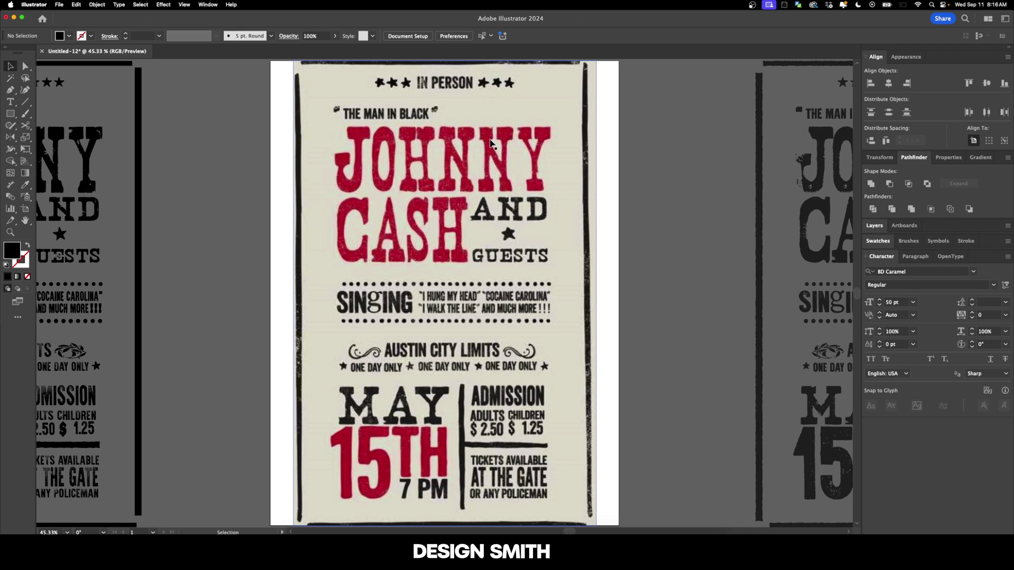
# - In Illustrator, sample the red of the reference poster's CASH lettering and copy its hex code, c5152a
pyautogui.press('i')
pyautogui.click(346, 211)
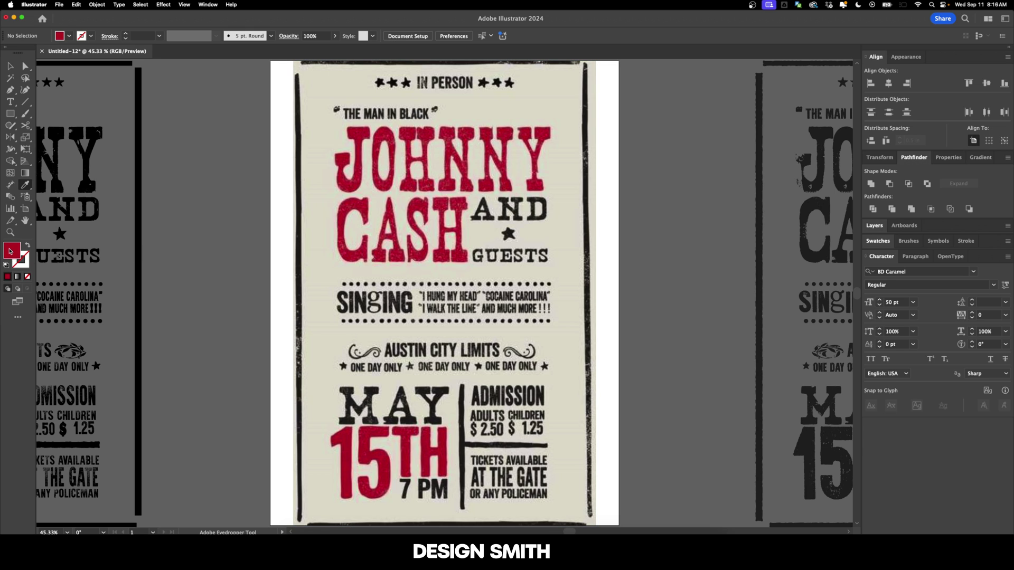
pyautogui.doubleClick(10, 252)
pyautogui.press('super+c')
pyautogui.press('Return')
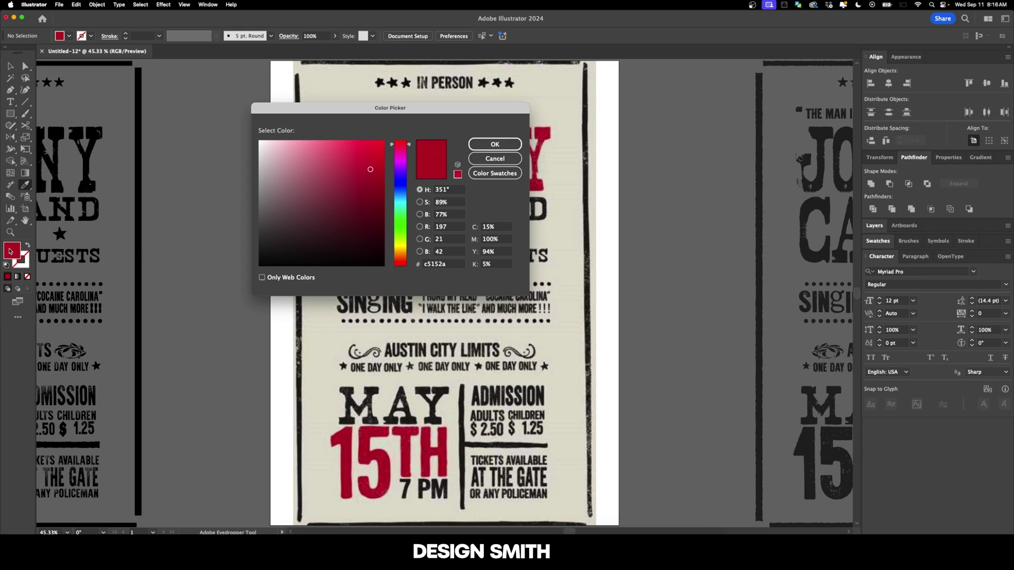
# - Switch to Photoshop and open the poster smart object's contents for editing in Illustrator
pyautogui.press('super+Tab')
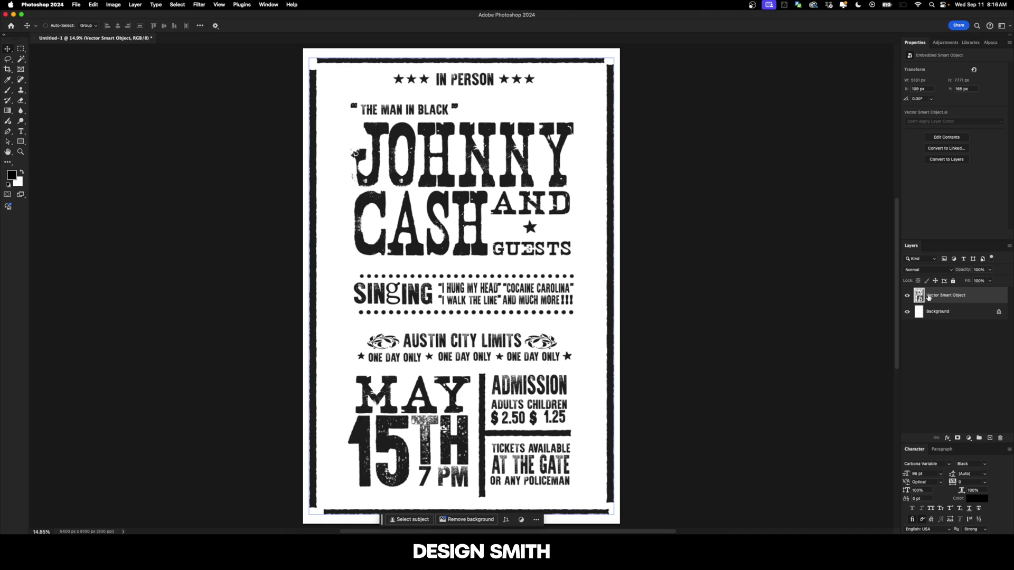
pyautogui.doubleClick(919, 296)
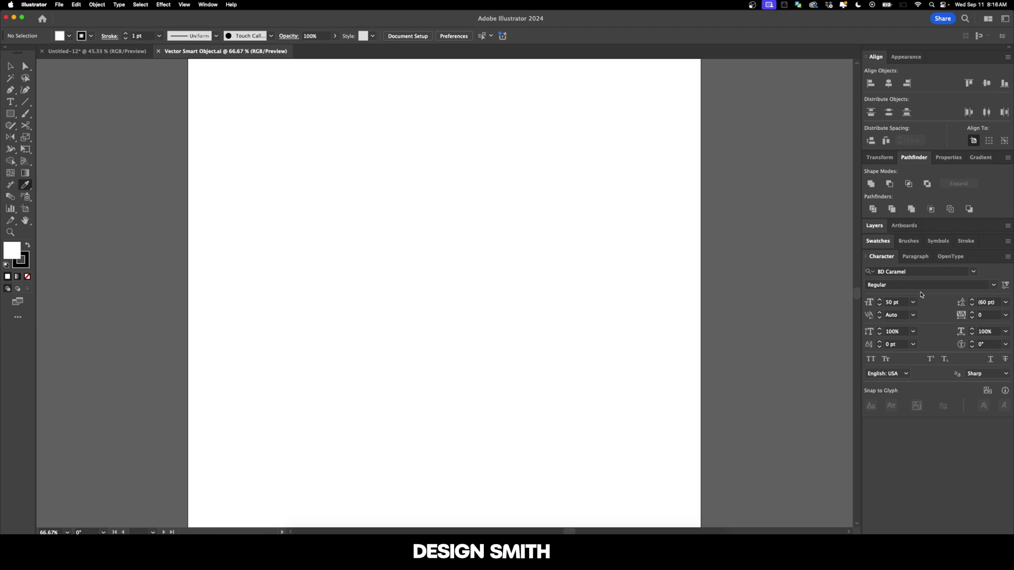
pyautogui.press('v')
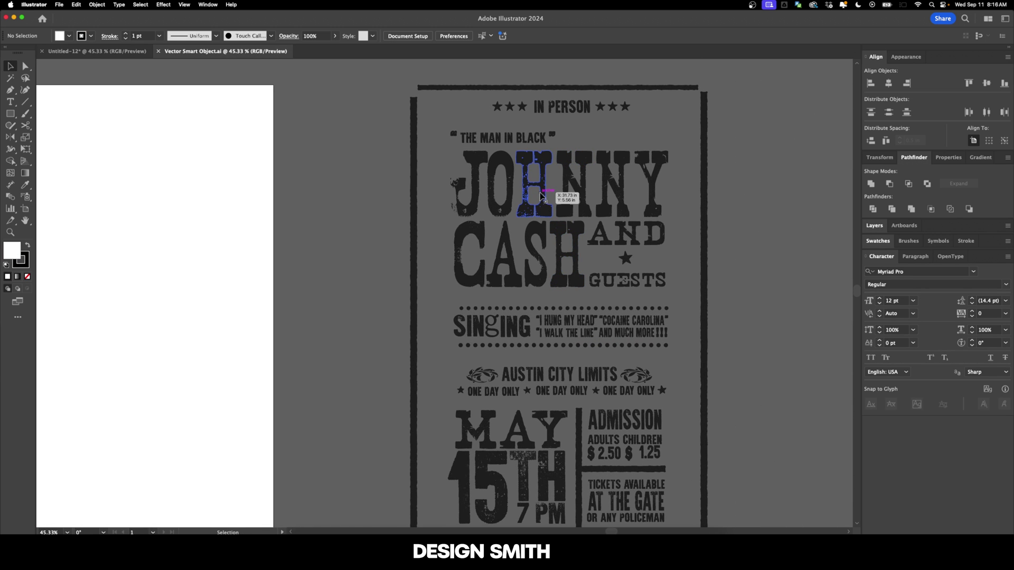
# - Recolor the JOHNNY, CASH and 15TH lettering to the copied red c5152a and close the smart object's document
pyautogui.click(554, 196)
pyautogui.hscroll(5, 557, 199)
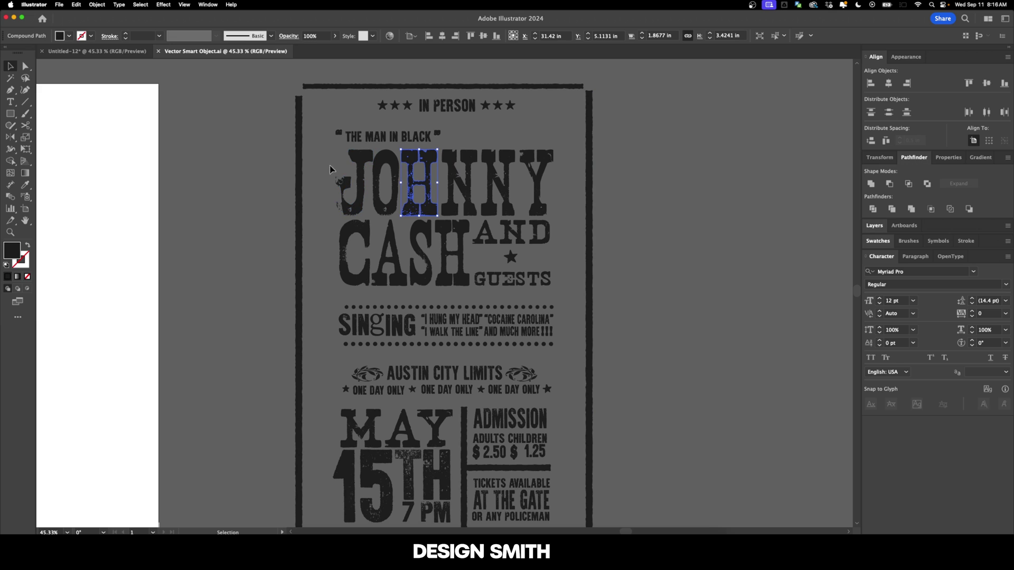
pyautogui.moveTo(329, 166); pyautogui.dragTo(551, 188)
pyautogui.moveTo(323, 231); pyautogui.dragTo(453, 253)
pyautogui.scroll(-6, 453, 257)
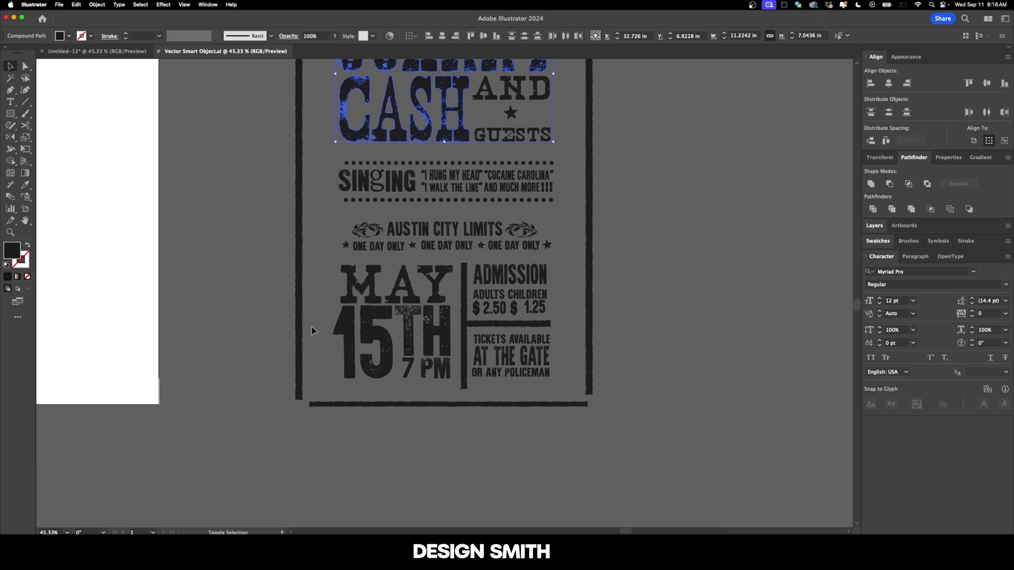
pyautogui.keyDown('shift'); pyautogui.click(434, 336); pyautogui.keyUp('shift')
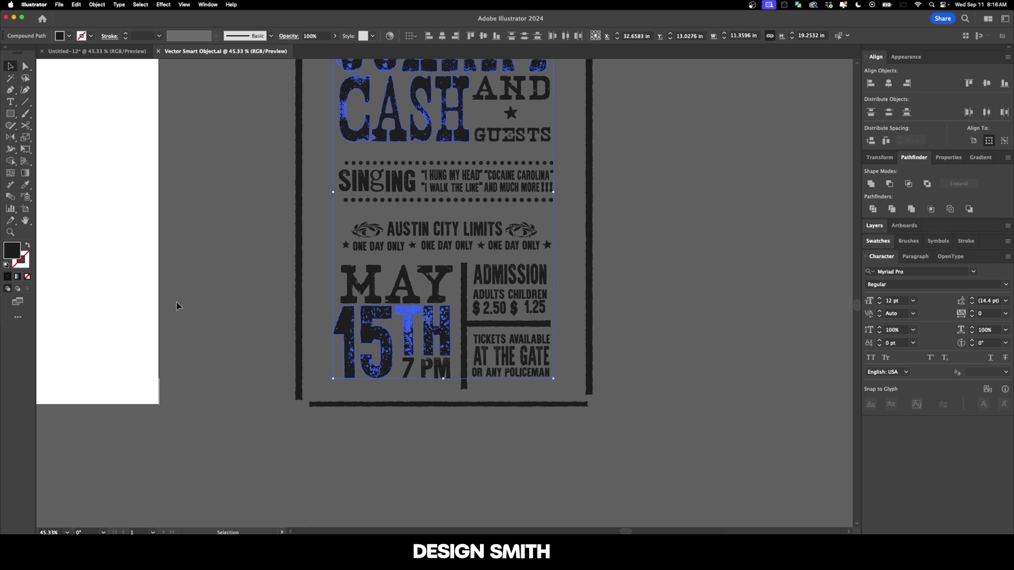
pyautogui.doubleClick(17, 253)
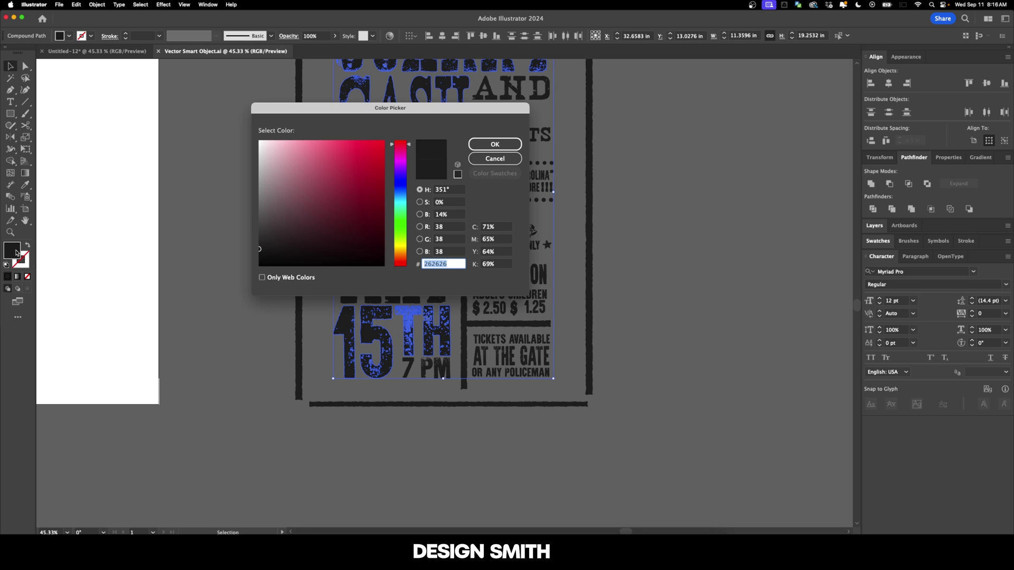
pyautogui.press('super+v')
pyautogui.press('Return')
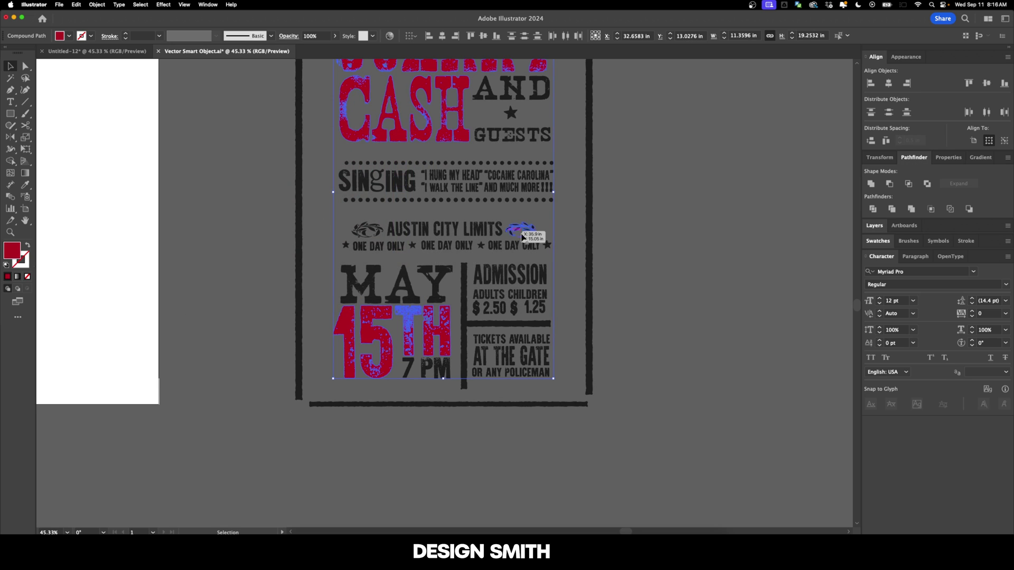
pyautogui.click(688, 330)
pyautogui.scroll(4, 687, 330)
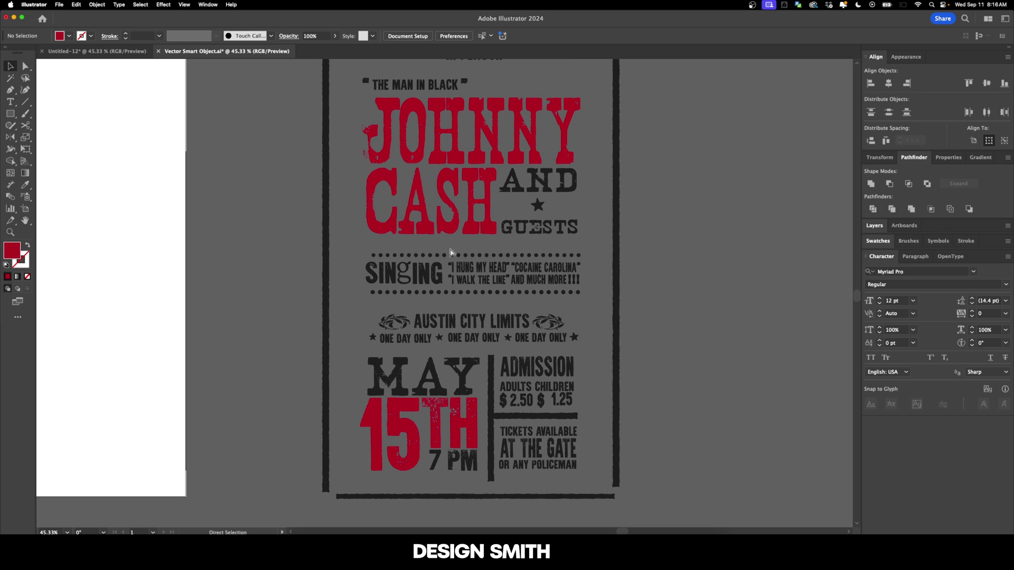
pyautogui.click(158, 51)
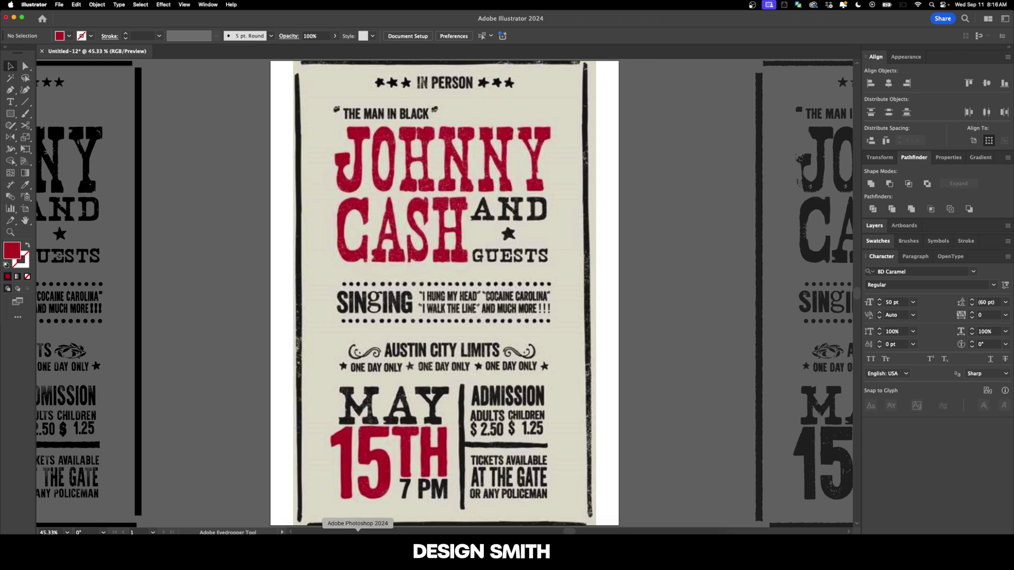
# - Sample the reference poster's paper color and add an e1dfd2 solid color fill layer beneath the poster artwork in Photoshop
pyautogui.click(357, 549)
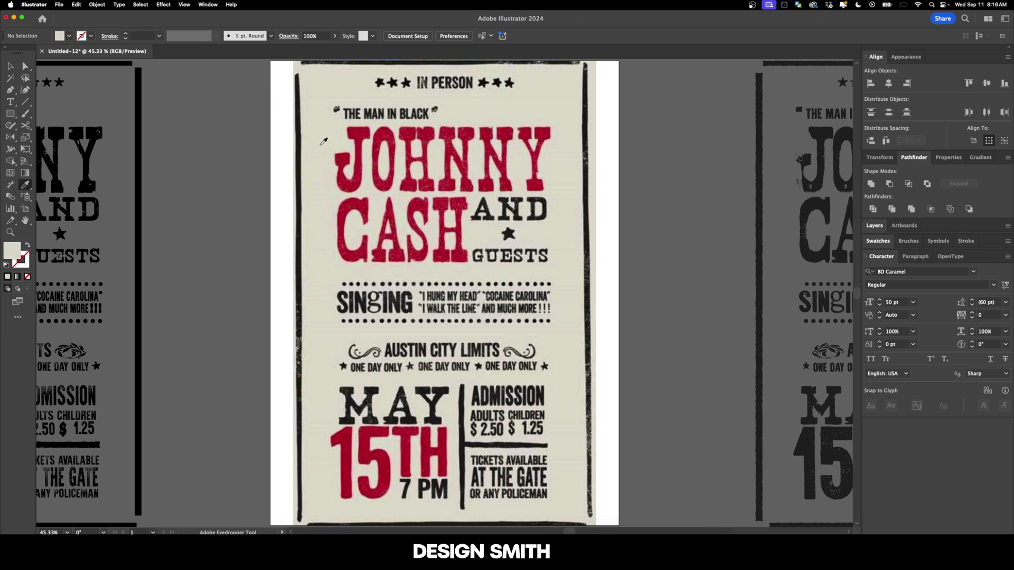
pyautogui.doubleClick(20, 253)
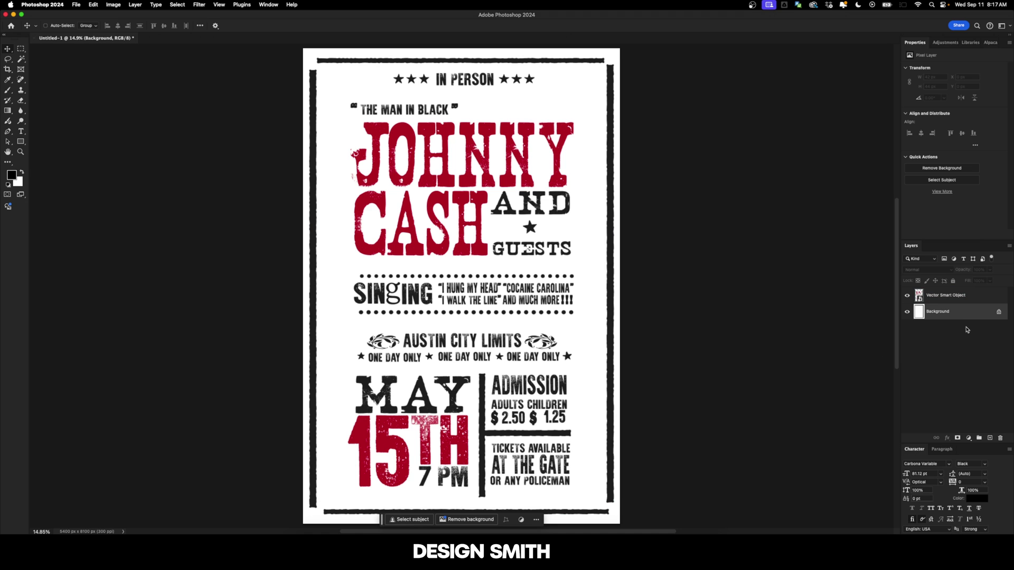
pyautogui.click(968, 438)
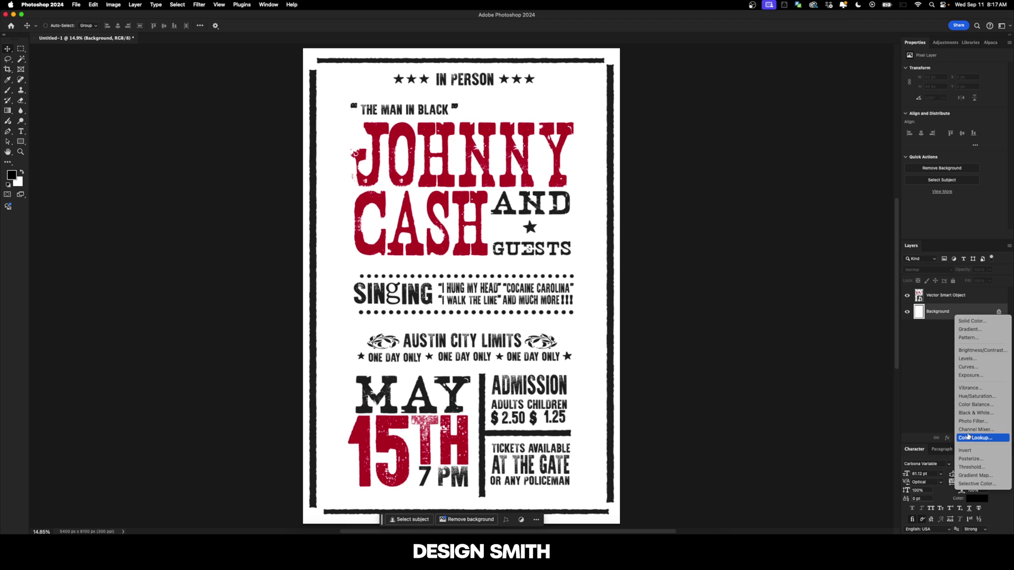
pyautogui.click(971, 320)
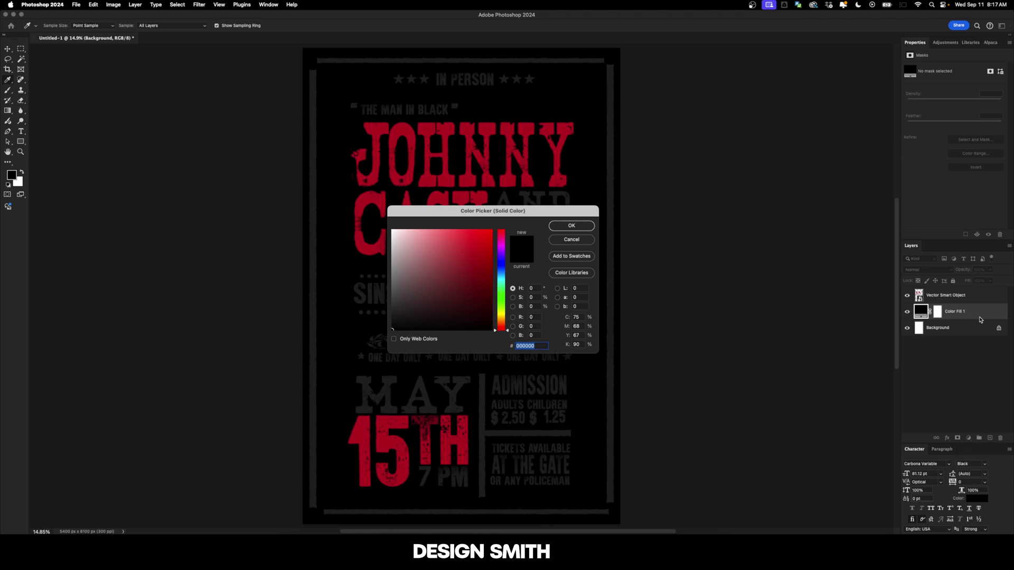
pyautogui.write('e1dfd2')
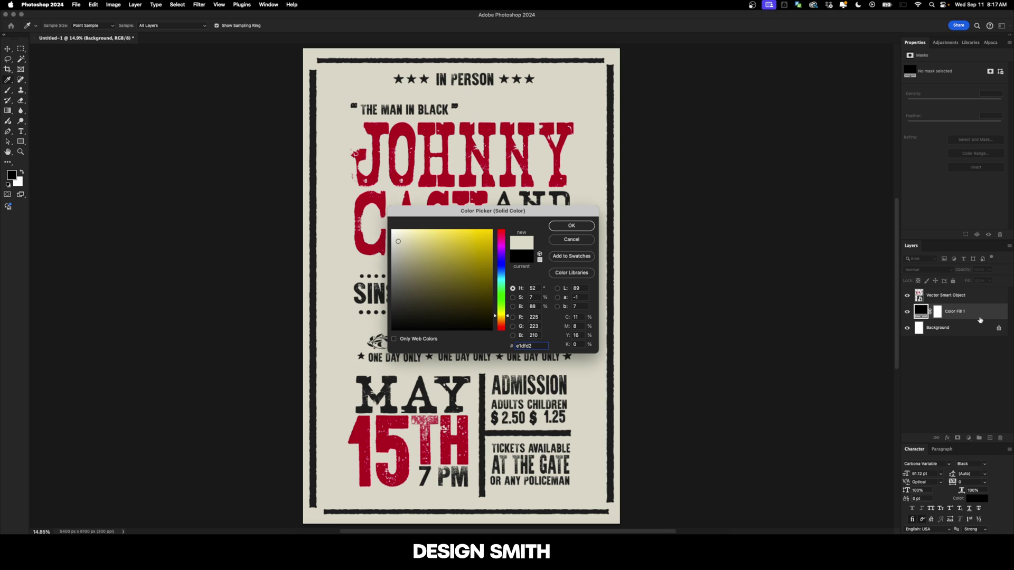
pyautogui.press('Return')
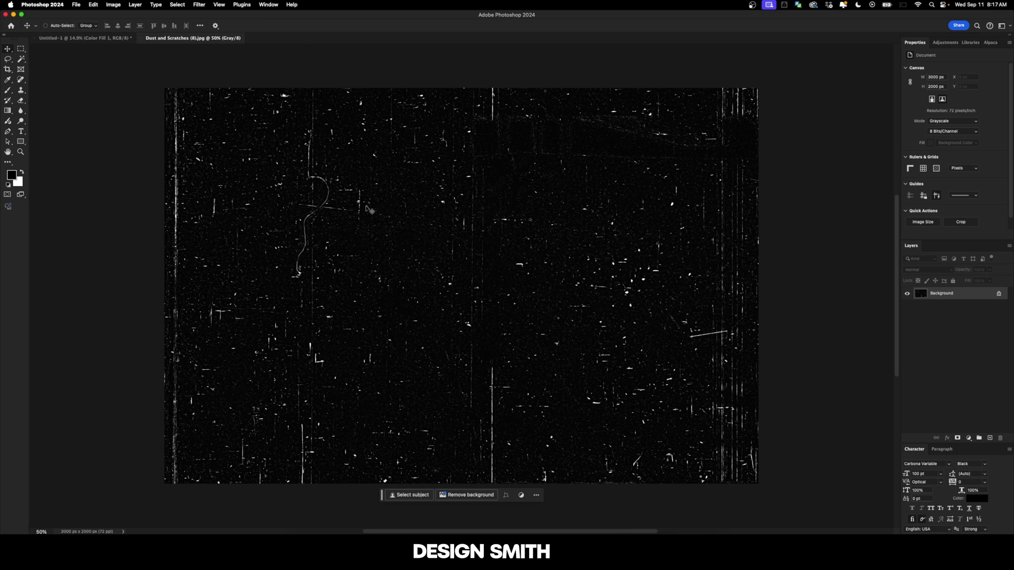
# - Copy the Dust and Scratches (8) texture into the poster document, place it above the smart object and center it on the canvas
pyautogui.moveTo(364, 209); pyautogui.dragTo(120, 38)
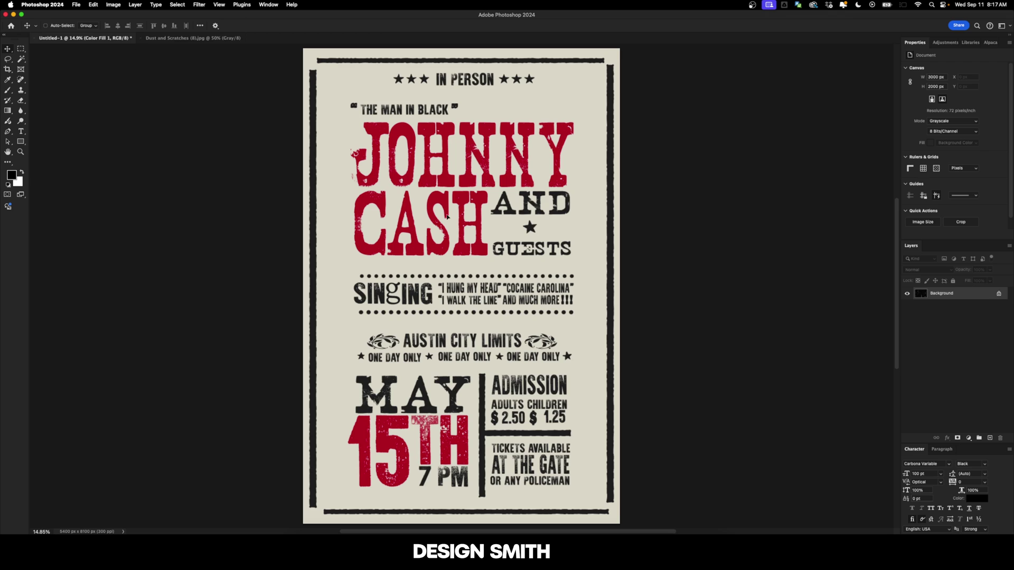
pyautogui.moveTo(446, 217); pyautogui.dragTo(447, 217)
pyautogui.press('super+minus')
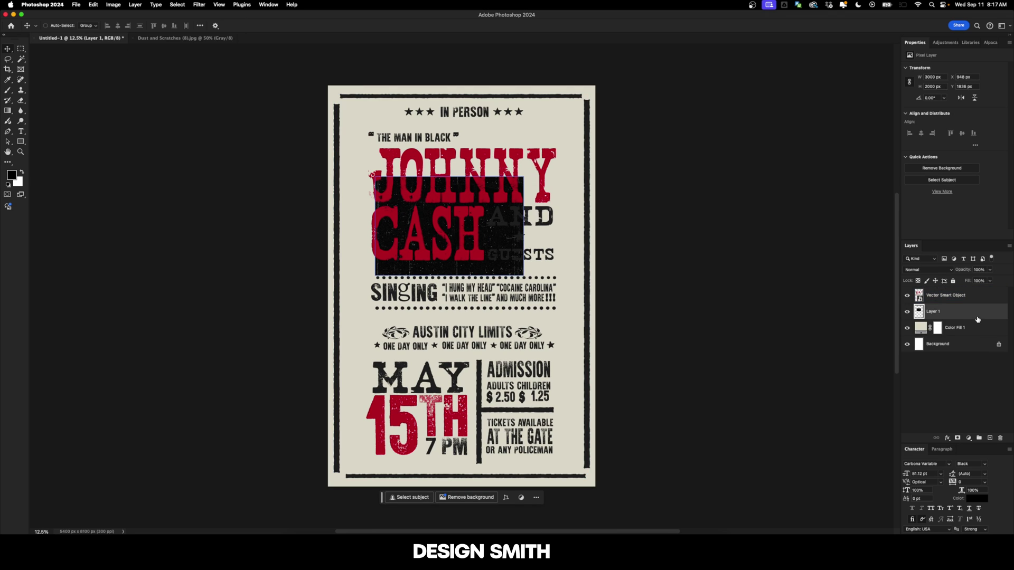
pyautogui.moveTo(977, 319); pyautogui.dragTo(976, 292)
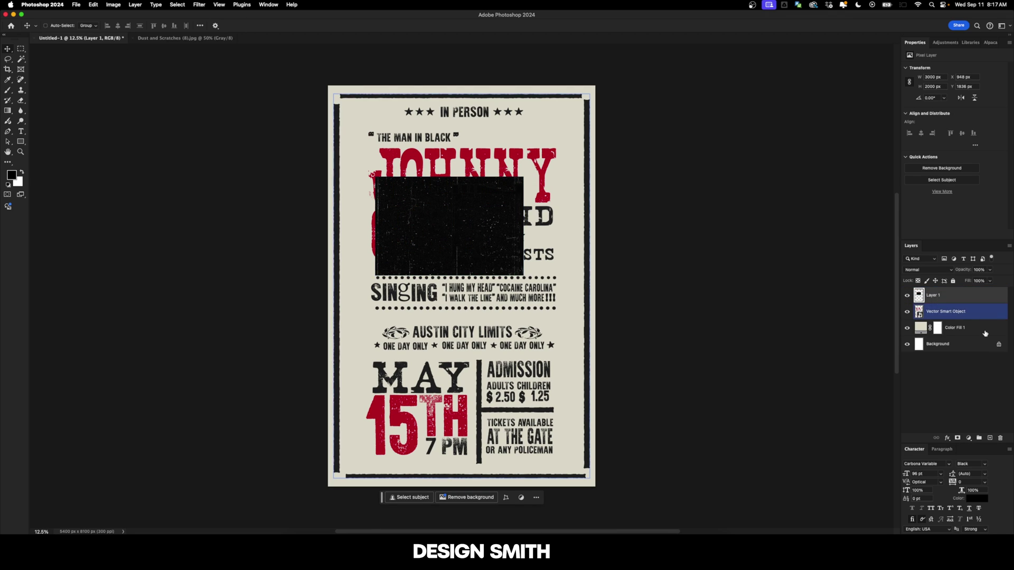
pyautogui.press('super+a')
pyautogui.click(117, 26)
pyautogui.click(165, 26)
pyautogui.press('super+d')
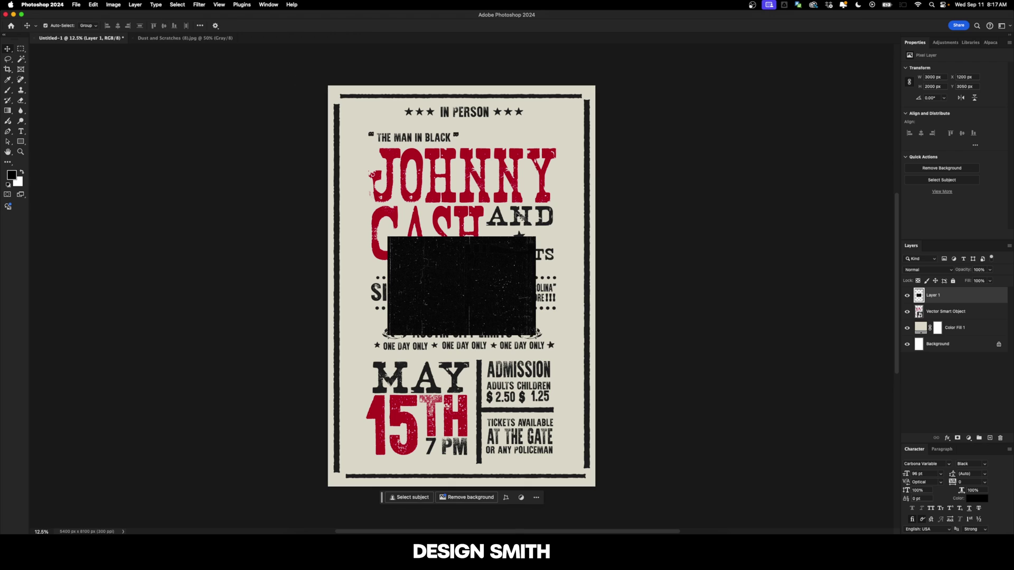
# - Rotate the scratch texture 90° and scale it to 270% so it covers the whole canvas
pyautogui.press('super+t')
pyautogui.moveTo(520, 254)
pyautogui.mouseDown()
pyautogui.moveTo(519, 320)
pyautogui.moveTo(507, 334)
pyautogui.moveTo(521, 273)
pyautogui.mouseUp()
pyautogui.moveTo(510, 211); pyautogui.dragTo(595, 85)
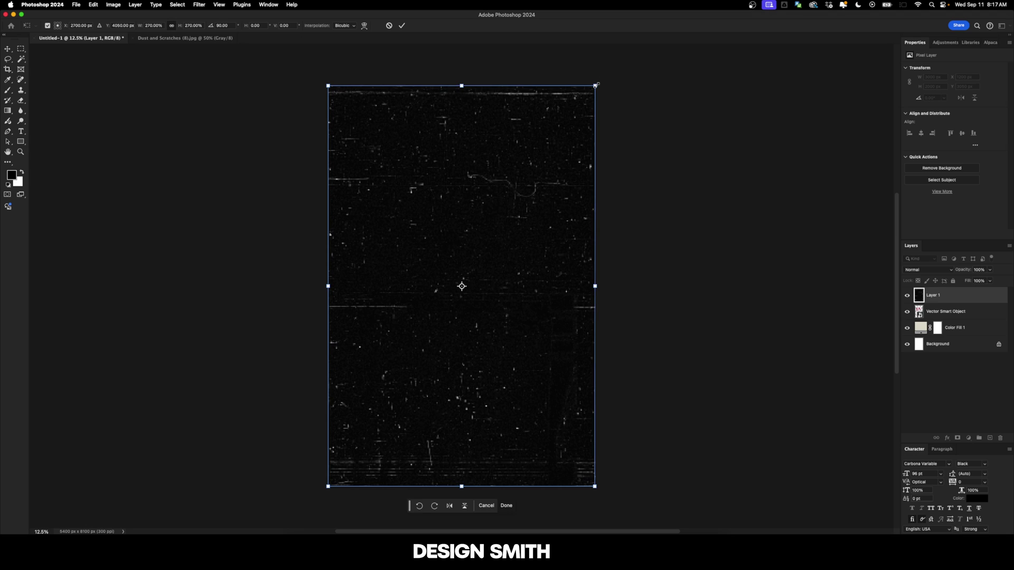
pyautogui.press('Return')
# - Clip the scratch texture layer to the poster smart object
pyautogui.click(984, 301)
pyautogui.keyDown('shift'); pyautogui.click(990, 312); pyautogui.keyUp('shift')
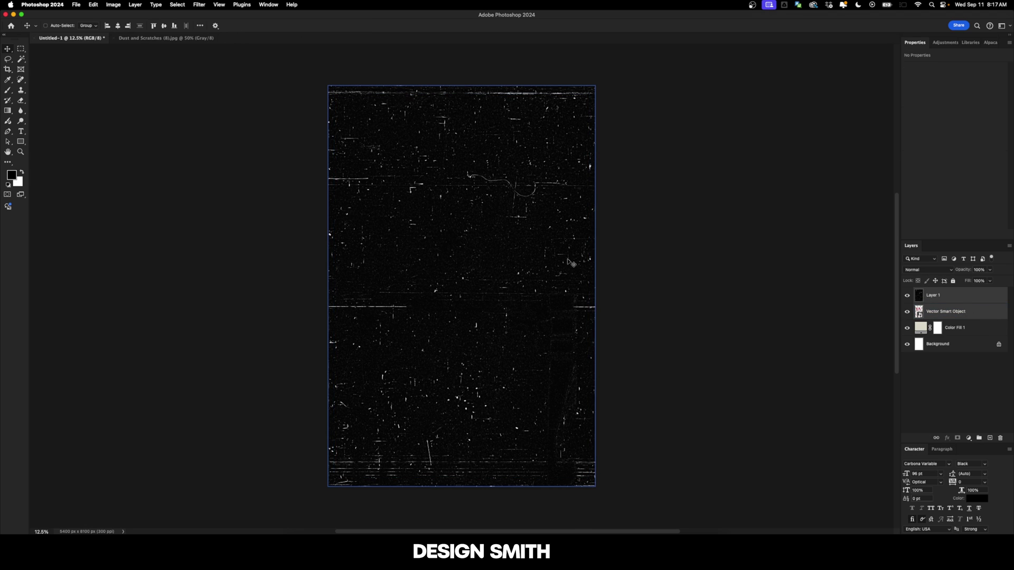
pyautogui.keyDown('alt'); pyautogui.click(972, 301); pyautogui.keyUp('alt')
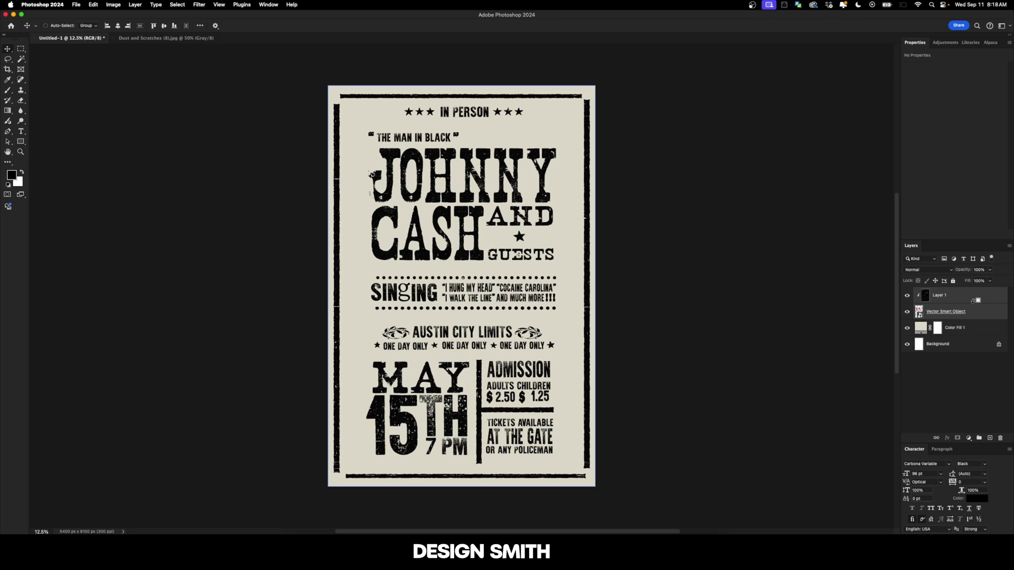
# - Set the texture layer's blend mode to Lighten and compare the lettering with the texture hidden and shown
pyautogui.click(973, 304)
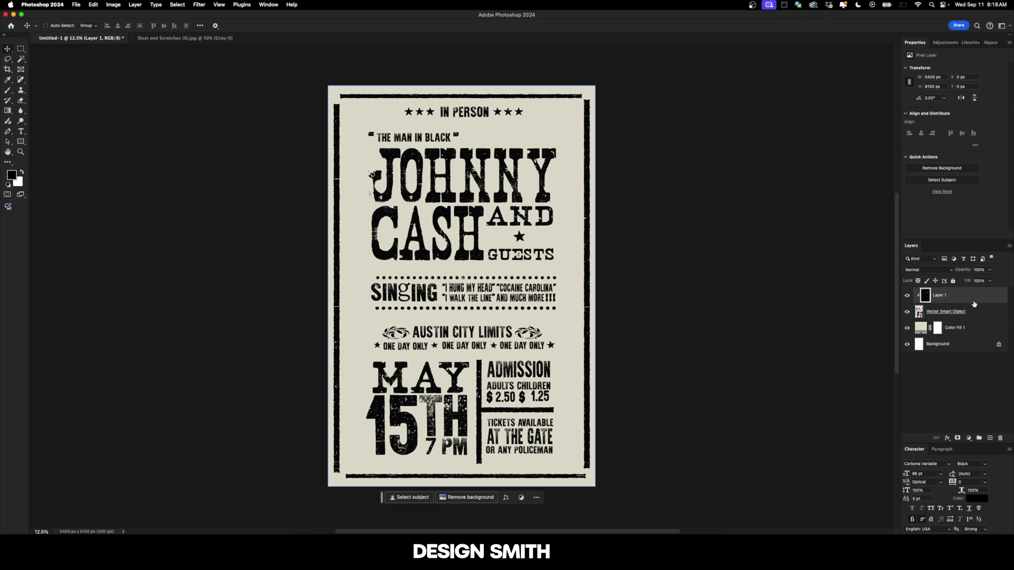
pyautogui.hotkey('alt', 'shift', 'k')
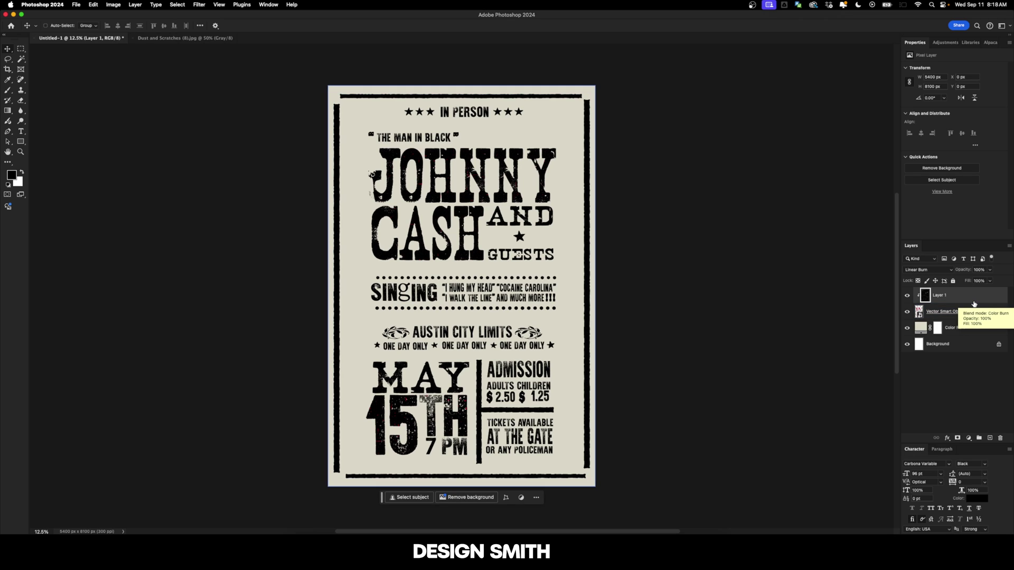
pyautogui.hotkey('alt', 'shift', 'g')
pyautogui.scroll(10, 974, 305)
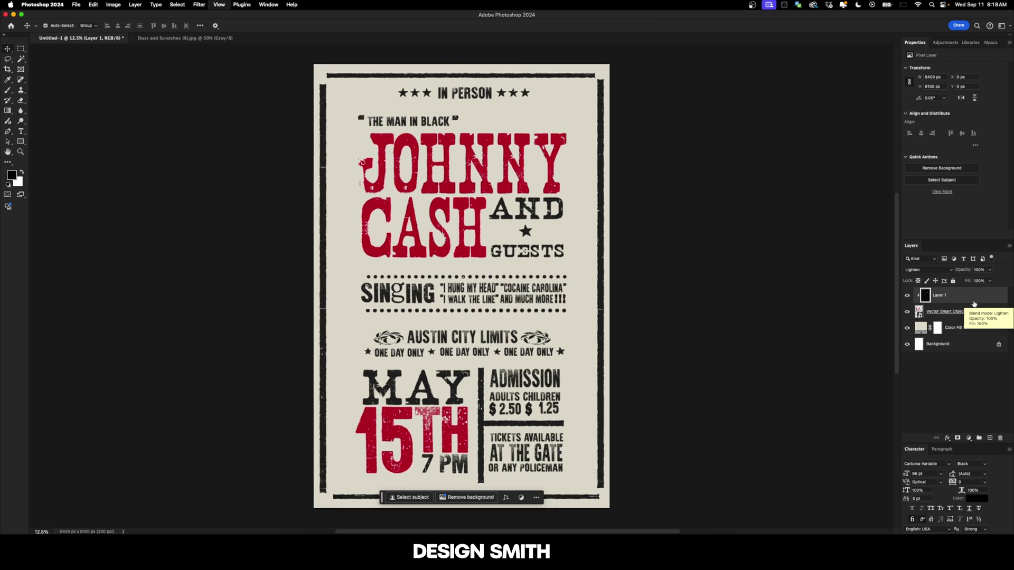
pyautogui.scroll(5, 974, 304)
pyautogui.click(908, 297)
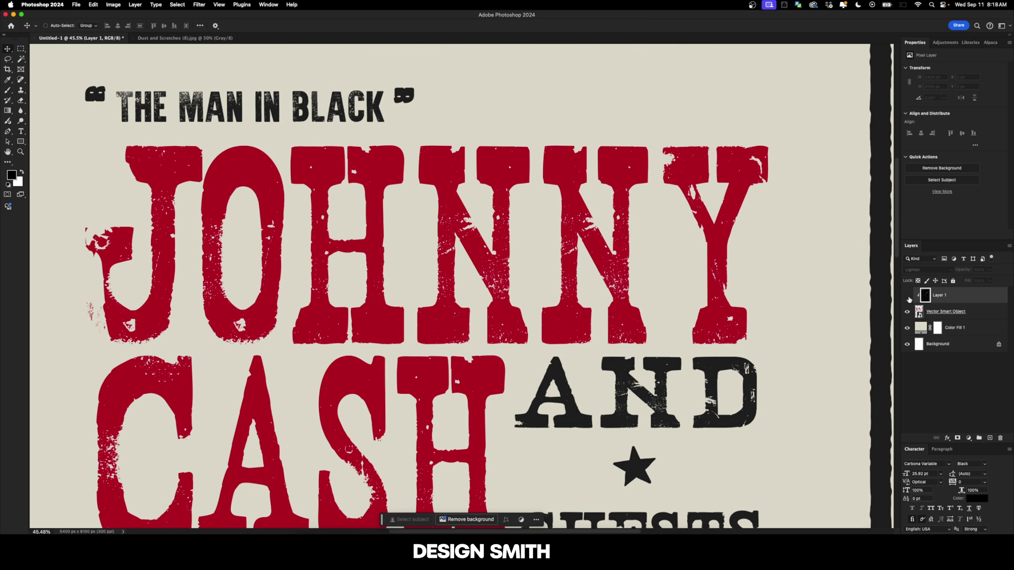
pyautogui.click(908, 297)
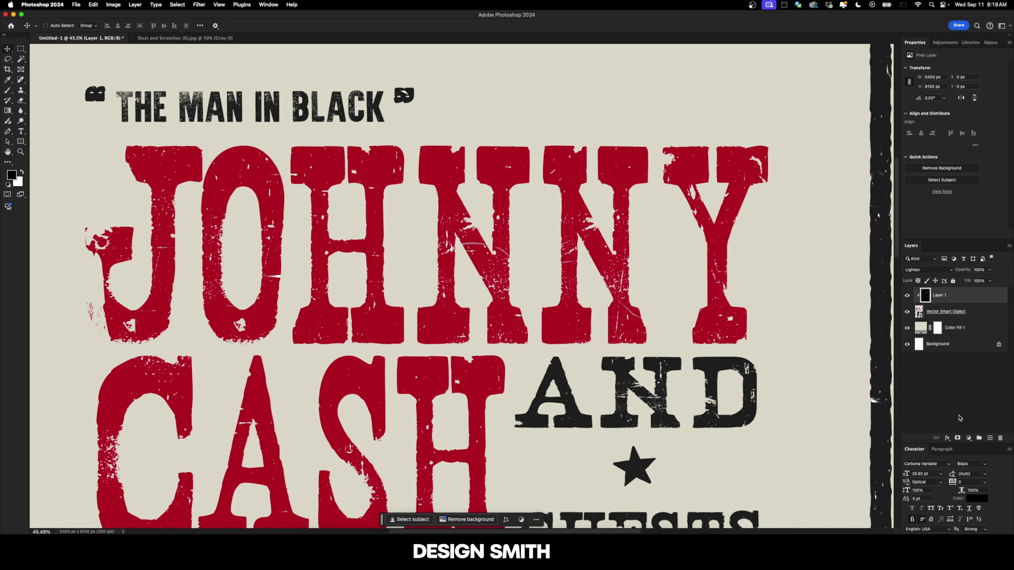
# - Add a Threshold adjustment layer above the scratch texture and clip it to the poster smart object
pyautogui.click(968, 437)
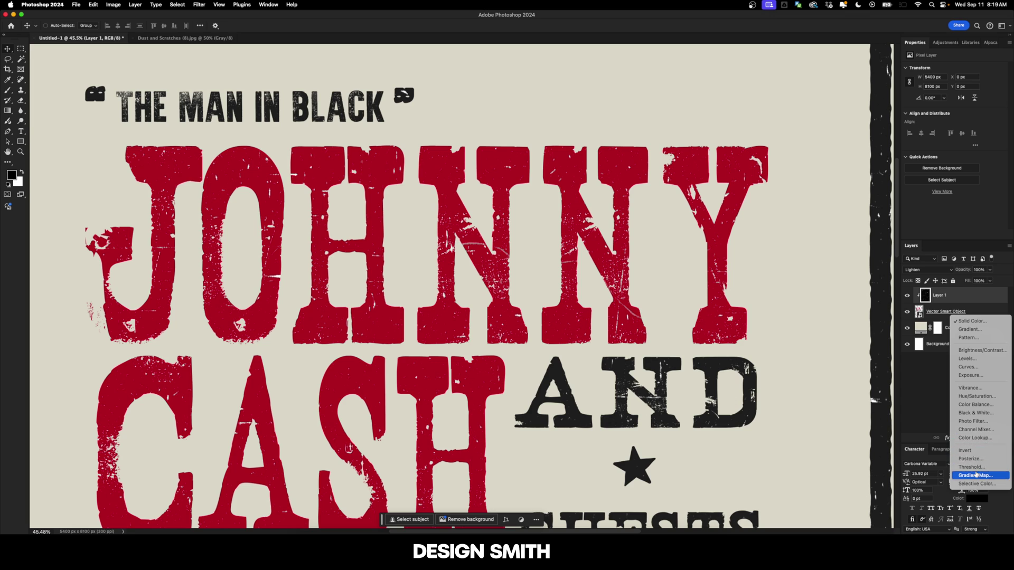
pyautogui.click(976, 469)
pyautogui.click(948, 312)
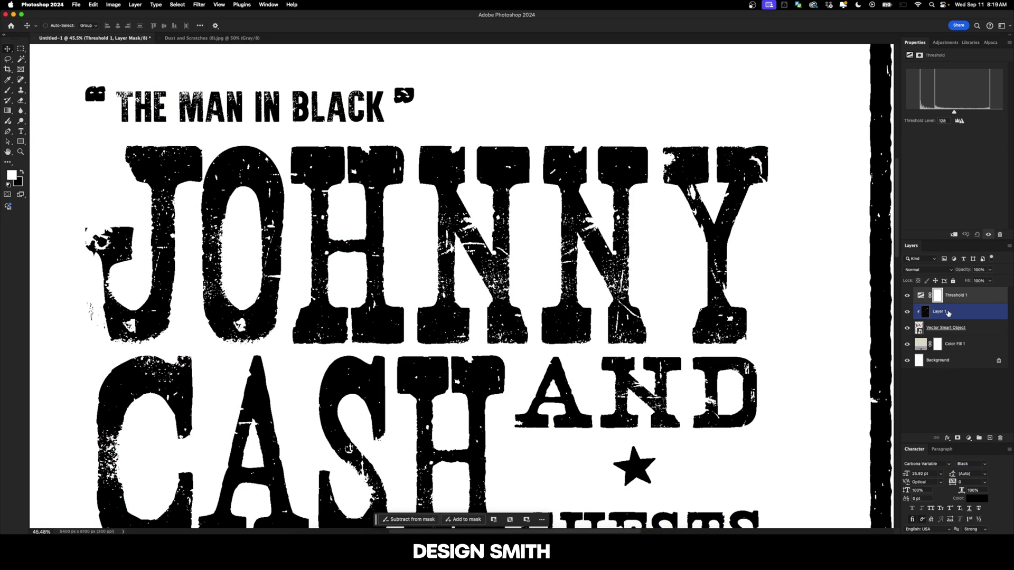
pyautogui.click(962, 303)
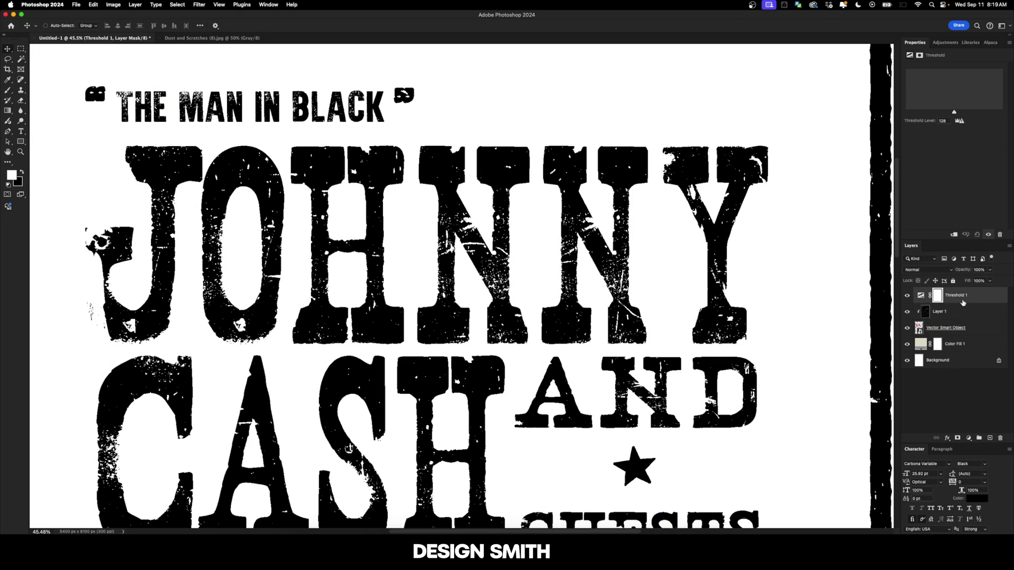
pyautogui.keyDown('shift'); pyautogui.click(973, 316); pyautogui.keyUp('shift')
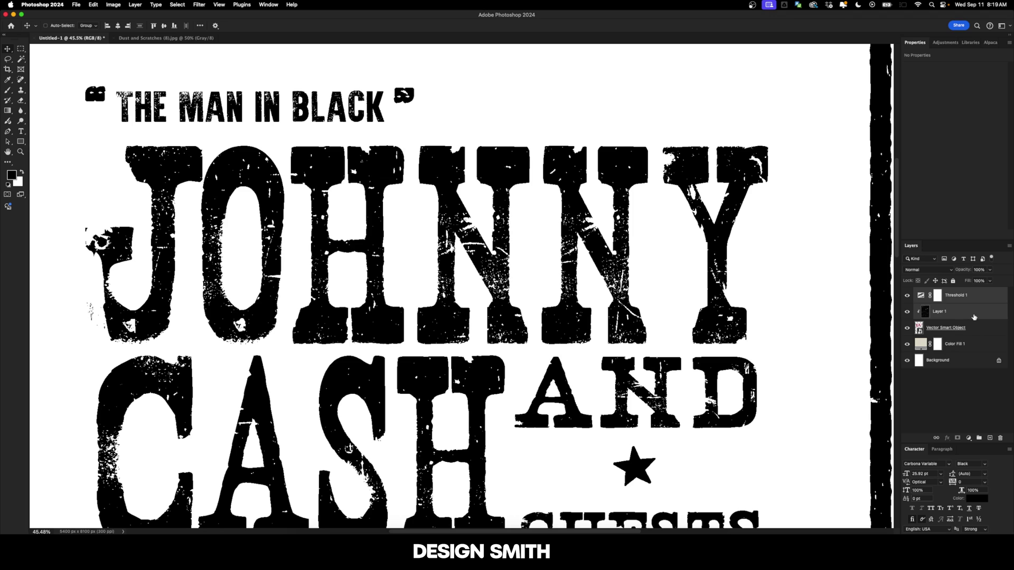
pyautogui.click(984, 303)
pyautogui.keyDown('shift'); pyautogui.click(979, 317); pyautogui.keyUp('shift')
pyautogui.keyDown('alt'); pyautogui.click(982, 301); pyautogui.keyUp('alt')
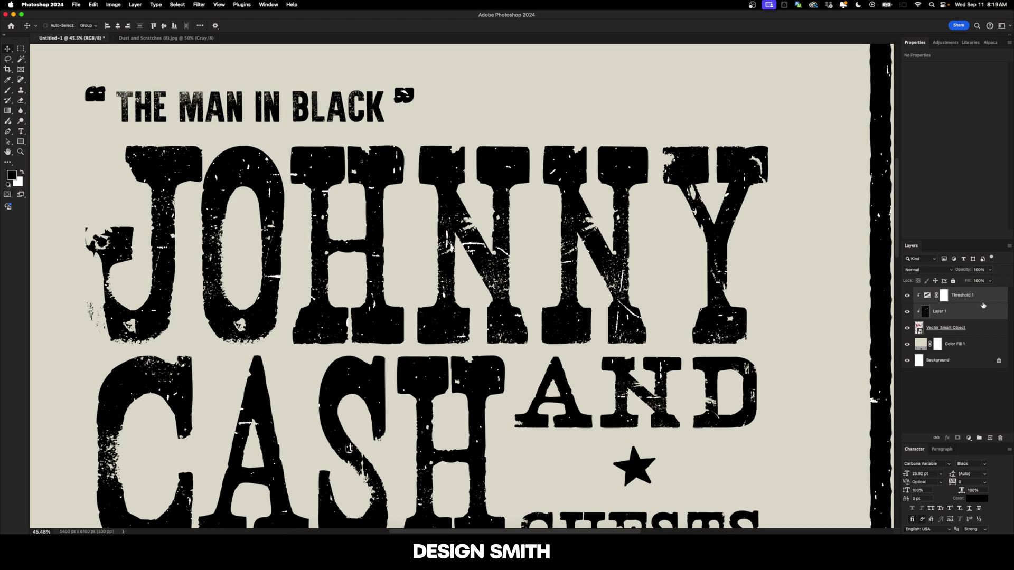
# - Set the Threshold adjustment layer's blend mode to Lighten
pyautogui.click(976, 296)
pyautogui.click(928, 270)
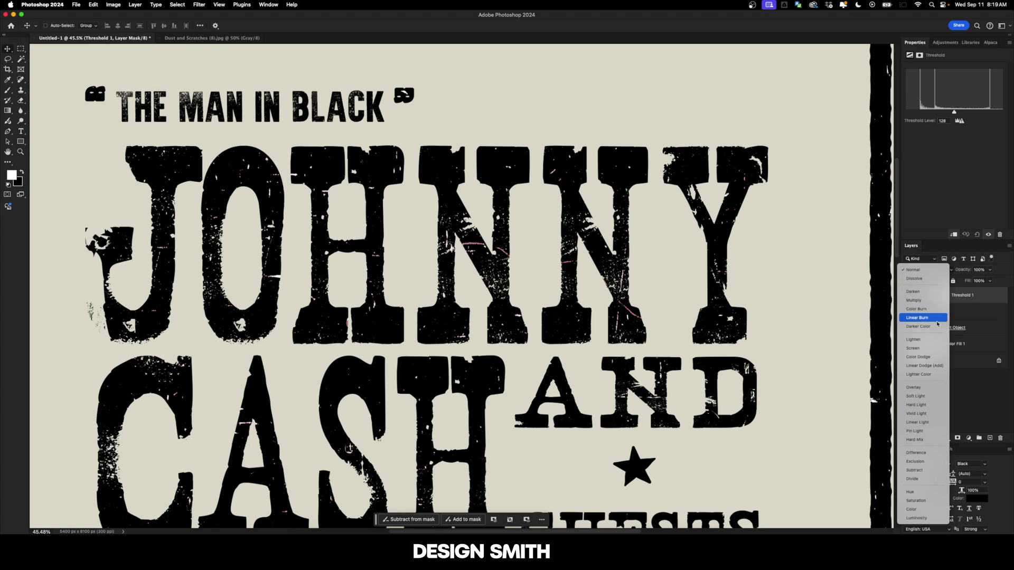
pyautogui.click(935, 337)
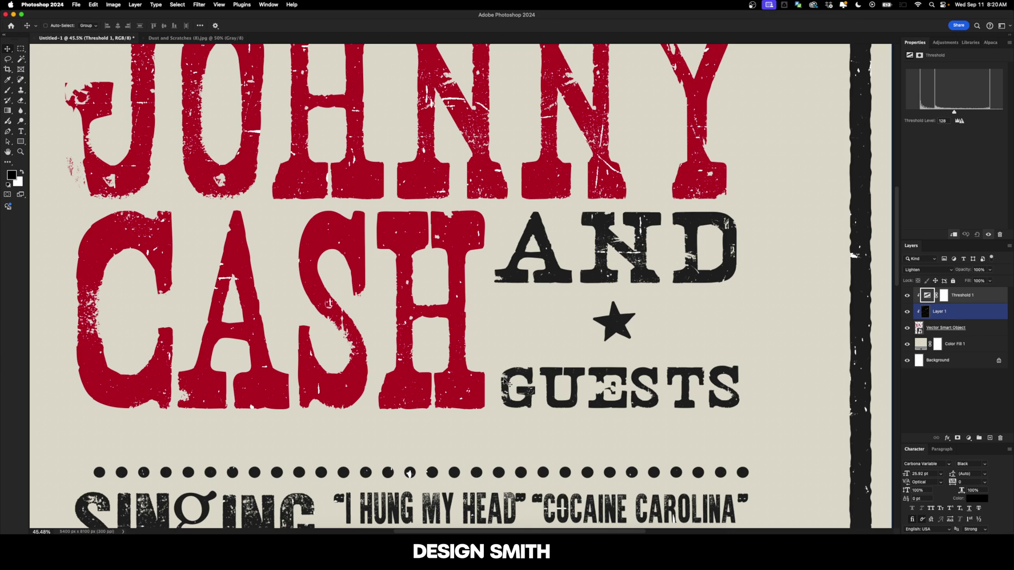
# - Split the Threshold layer's white Blend If slider for the current layer and move its free half to the black end
pyautogui.scroll(3, 663, 258)
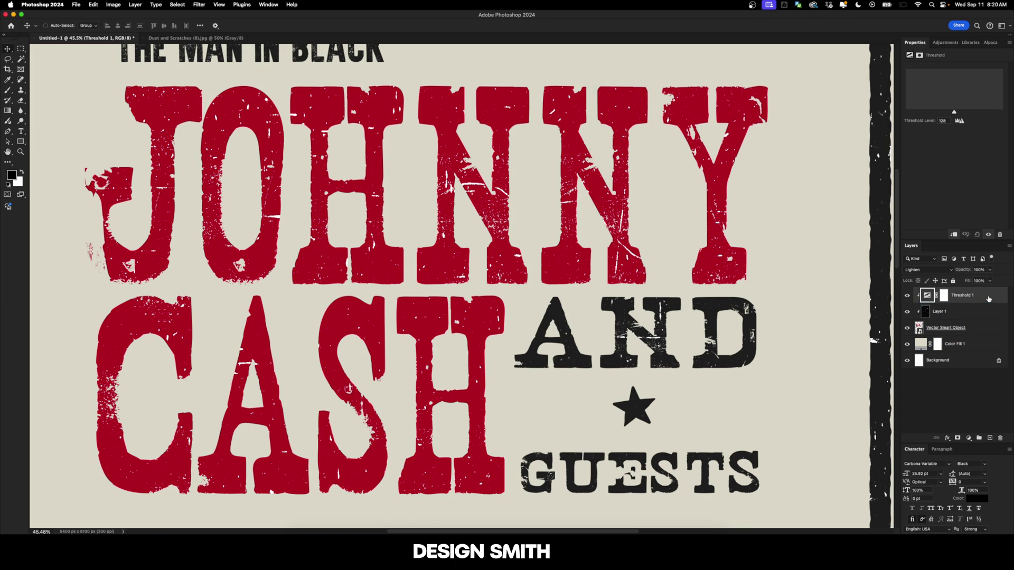
pyautogui.doubleClick(982, 295)
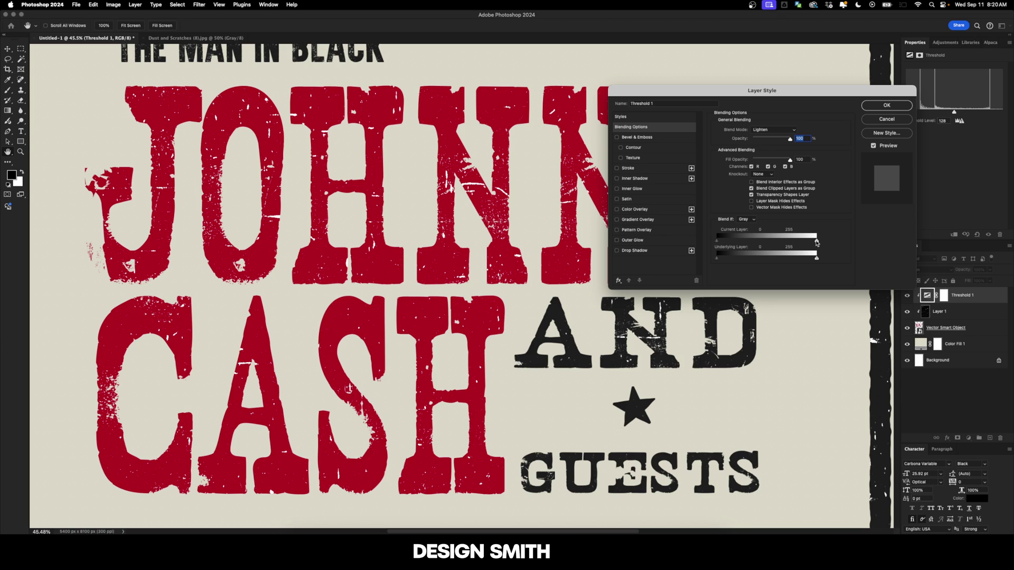
pyautogui.press('alt')
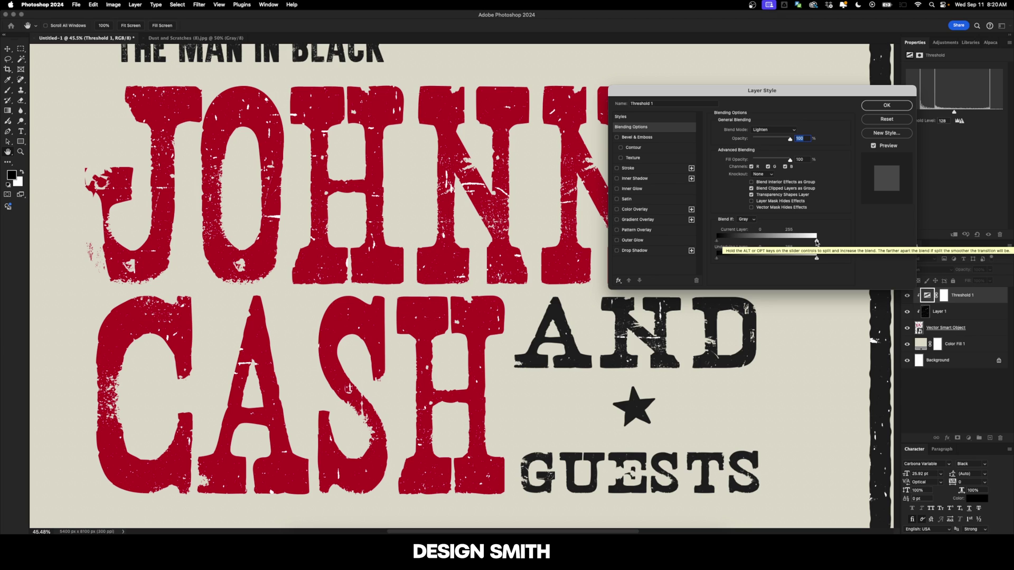
pyautogui.moveTo(816, 241); pyautogui.dragTo(716, 246)
pyautogui.click(889, 105)
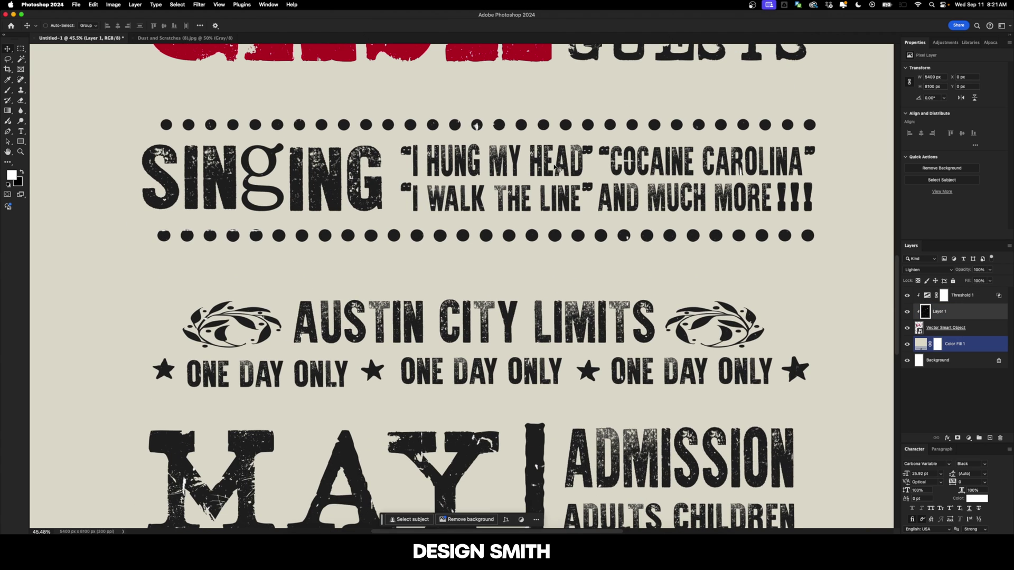
# - Copy the brown paper texture from 4.jpg into the poster document and place it above the Threshold layer
pyautogui.press('super+0')
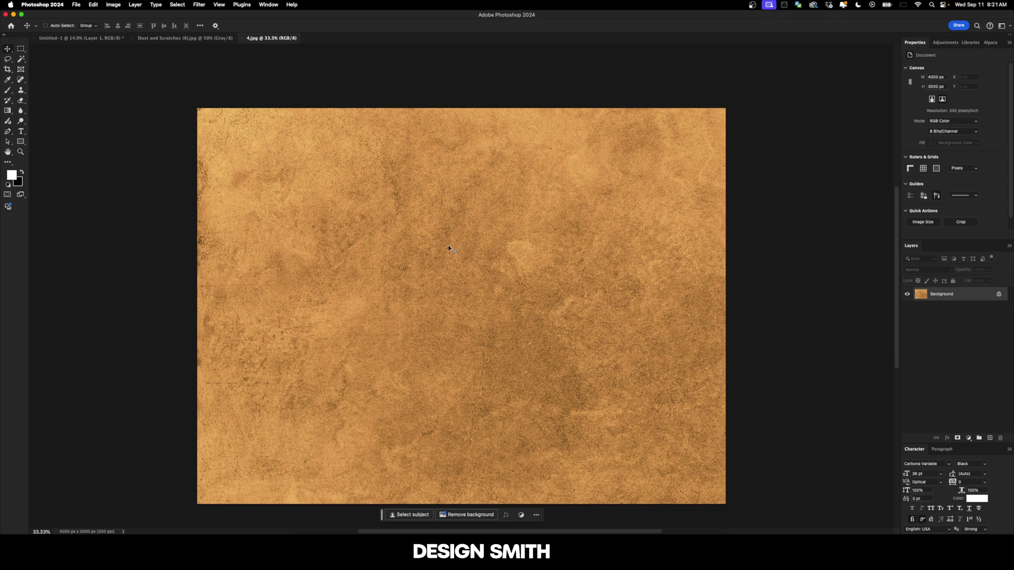
pyautogui.moveTo(407, 262); pyautogui.dragTo(83, 40)
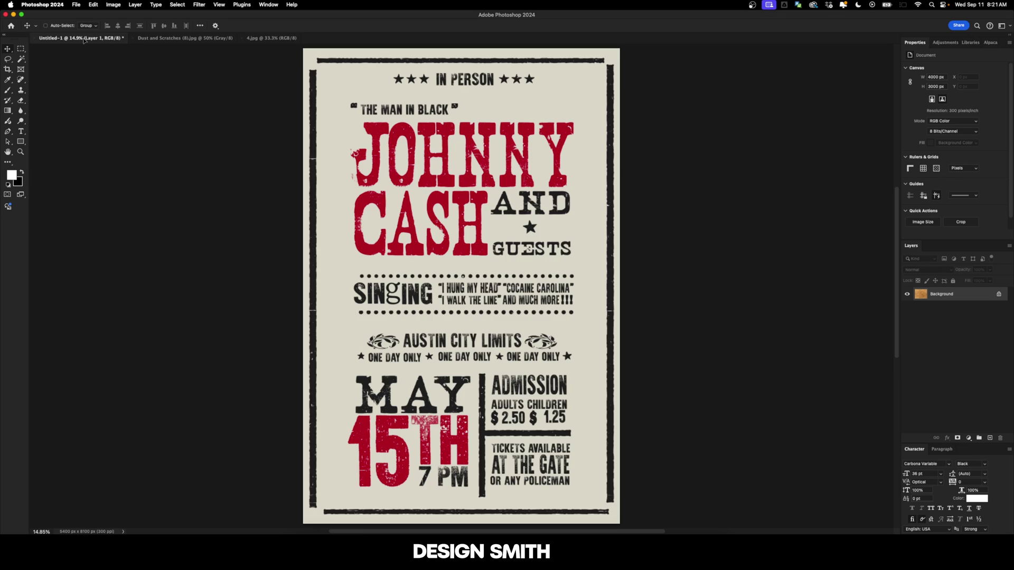
pyautogui.moveTo(341, 95); pyautogui.dragTo(451, 132)
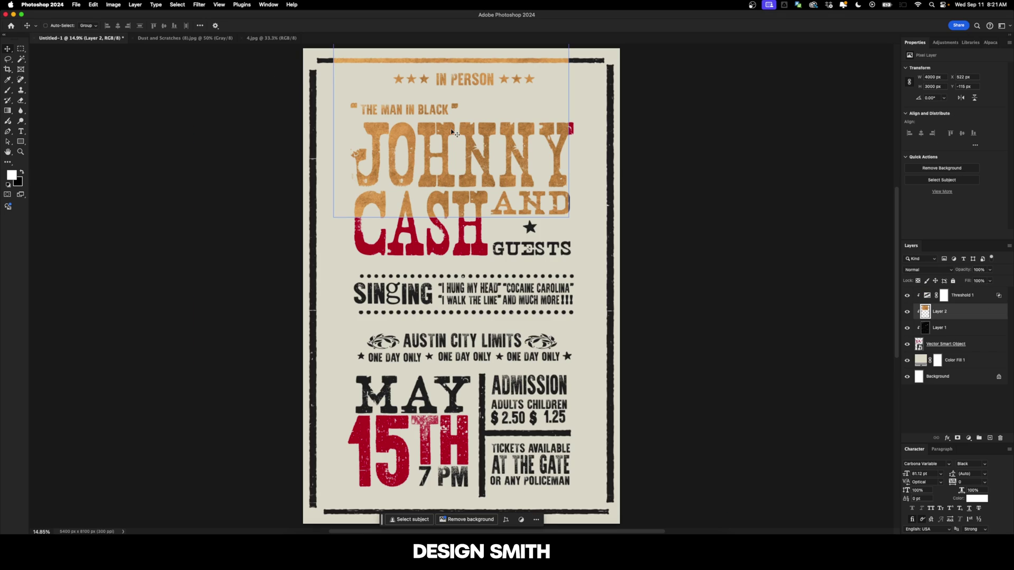
pyautogui.press('super+bracketright')
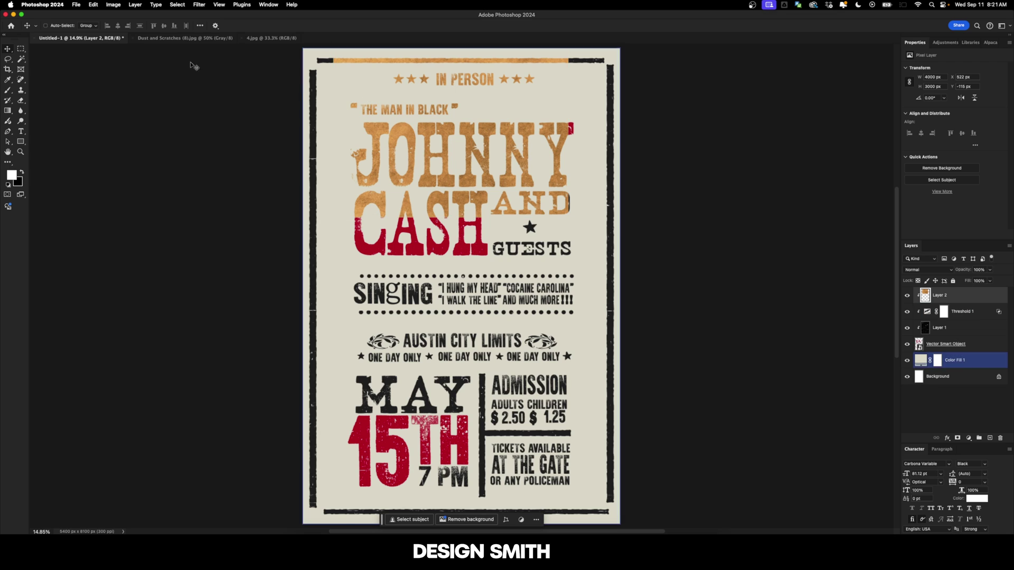
# - Center the paper texture horizontally and vertically on the canvas
pyautogui.press('super+a')
pyautogui.click(118, 26)
pyautogui.click(163, 26)
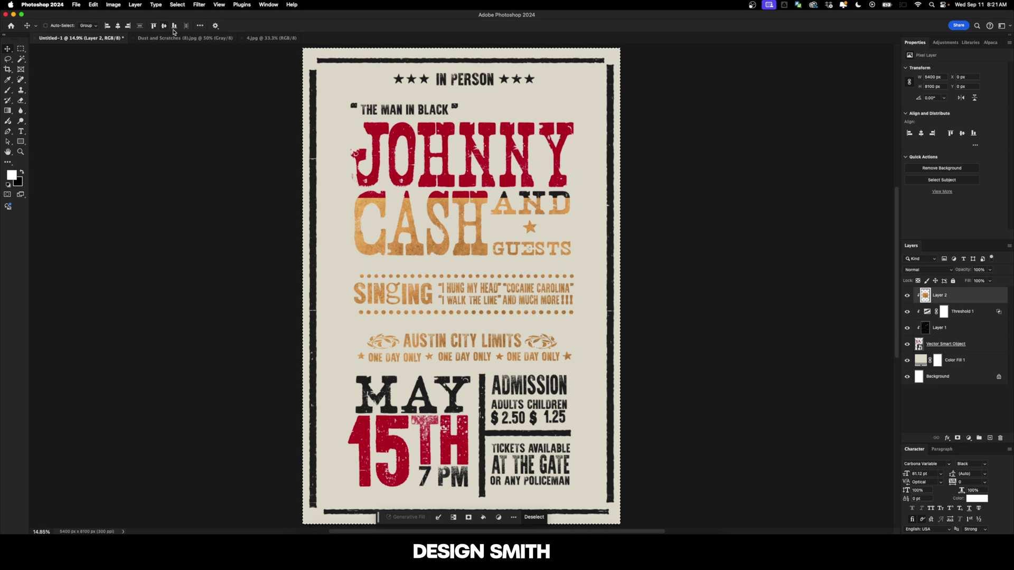
pyautogui.press('super+d')
# - Rotate the paper texture 90° and scale it to fill the 5400 x 8100 px canvas
pyautogui.press('super+t')
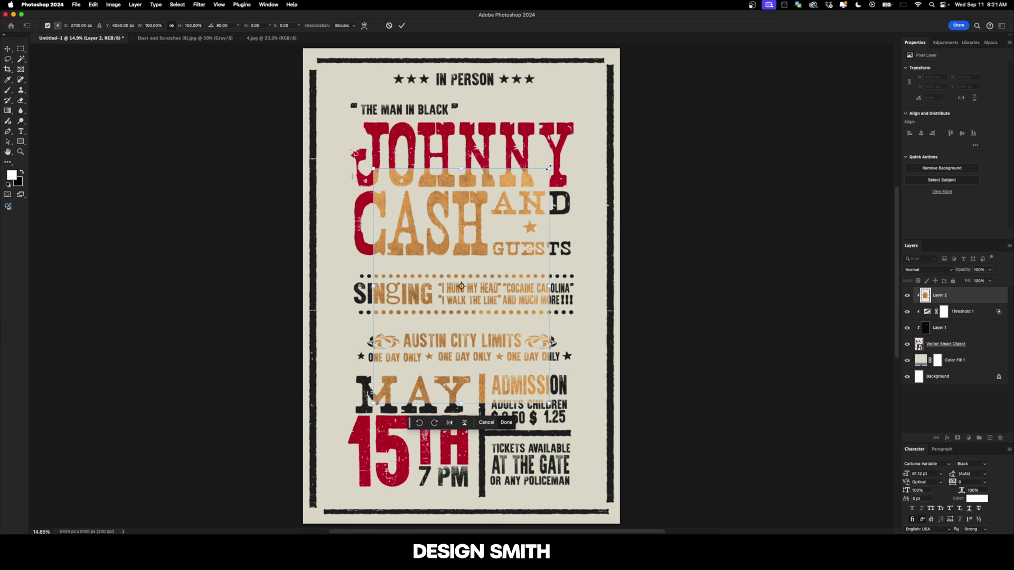
pyautogui.moveTo(548, 168); pyautogui.dragTo(620, 48)
pyautogui.press('Return')
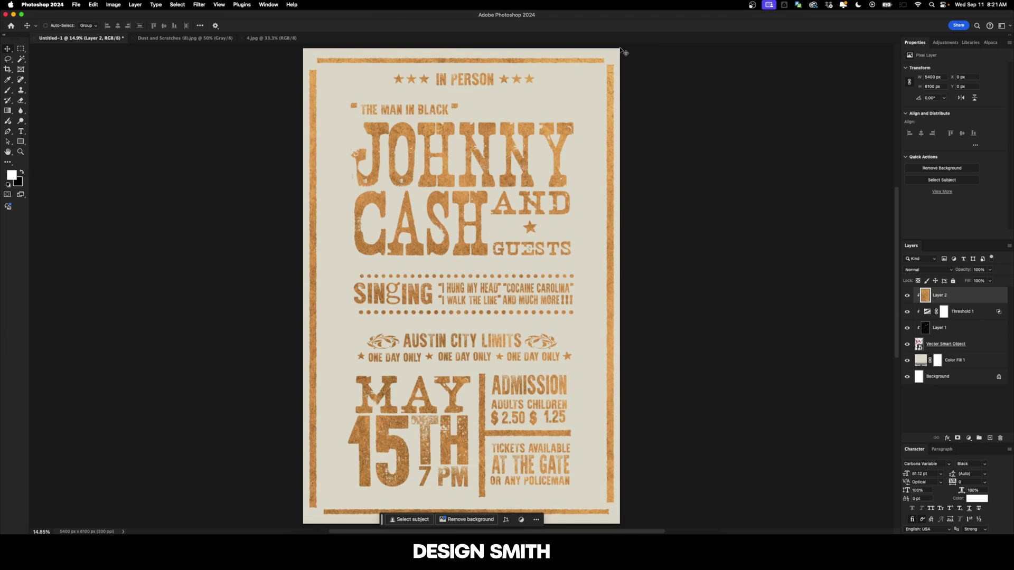
# - Release the paper texture layer from the poster's clipping, keeping it at the top of the stack
pyautogui.moveTo(960, 300); pyautogui.dragTo(961, 366)
pyautogui.press('super+z')
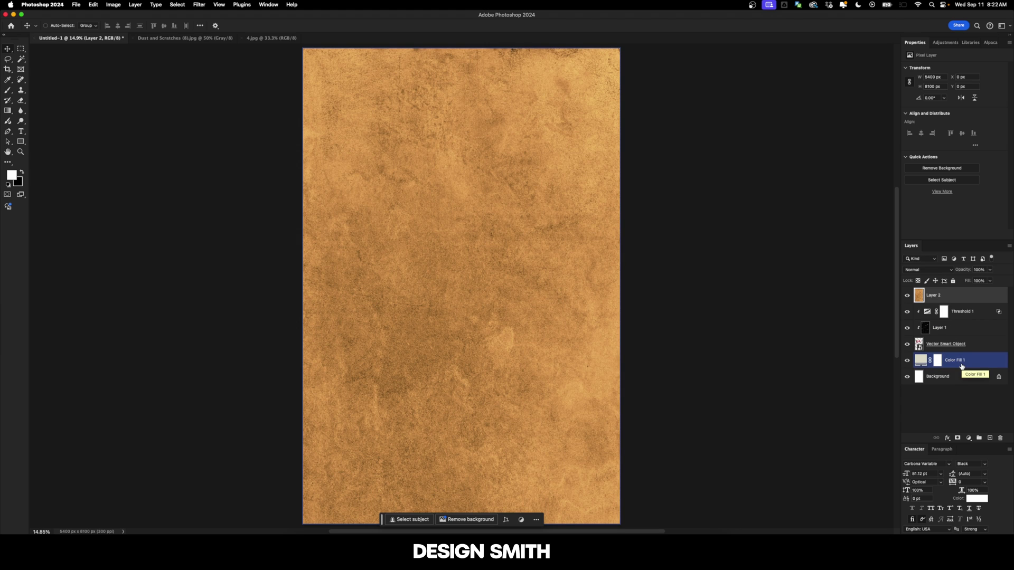
# - Cycle through the blend modes on the paper texture layer and set it to Overlay
pyautogui.hotkey('shift', '+')
pyautogui.hotkey('shift', '+')
pyautogui.hotkey('shift', '+')
pyautogui.hotkey('shift', '+')
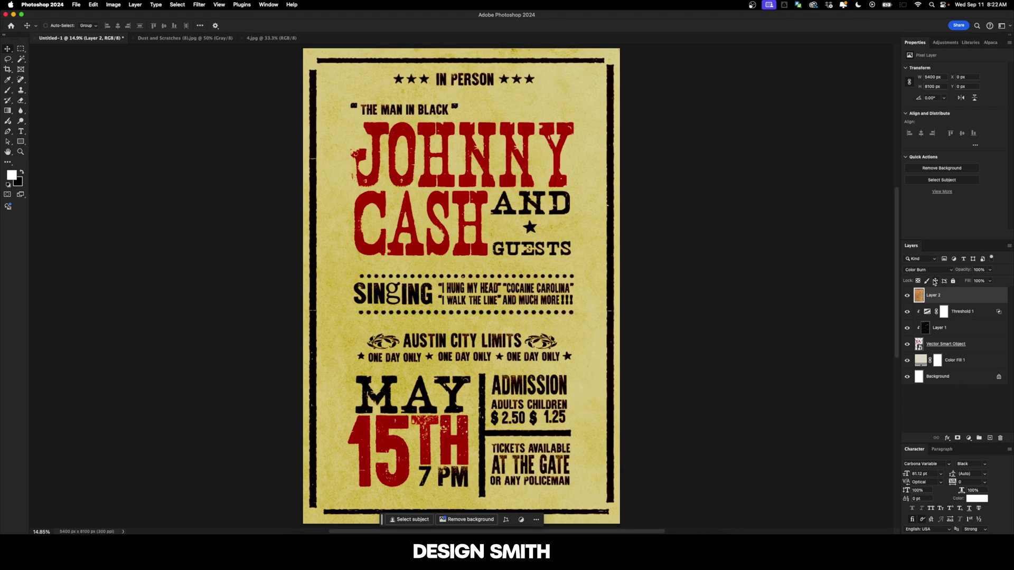
pyautogui.hotkey('shift', '+')
pyautogui.hotkey('shift', '+')
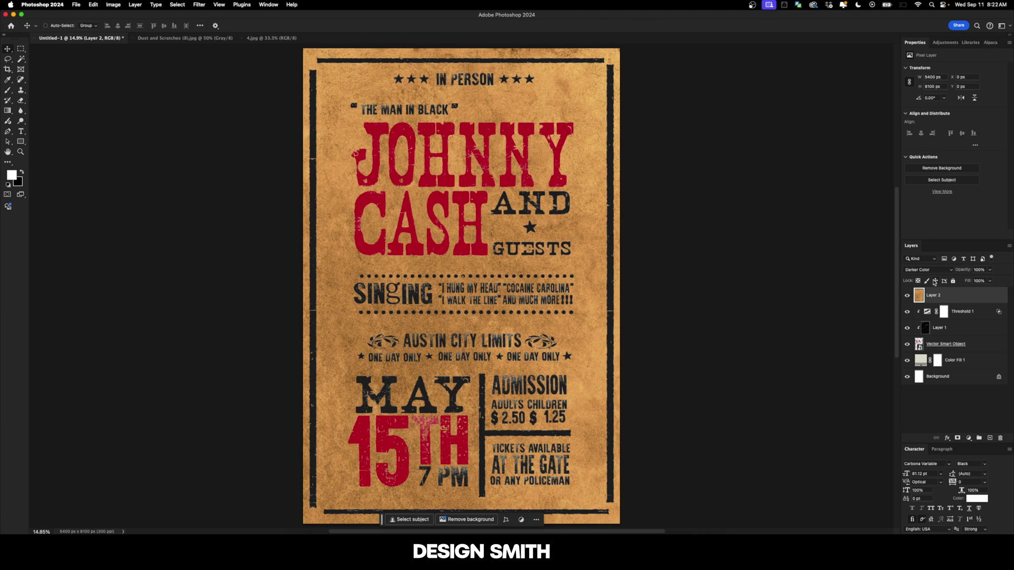
pyautogui.hotkey('shift', '+')
pyautogui.hotkey('shift', '+')
pyautogui.hotkey('shift', '+')
pyautogui.hotkey('shift', '+')
pyautogui.hotkey('shift', '+')
pyautogui.hotkey('shift', '+')
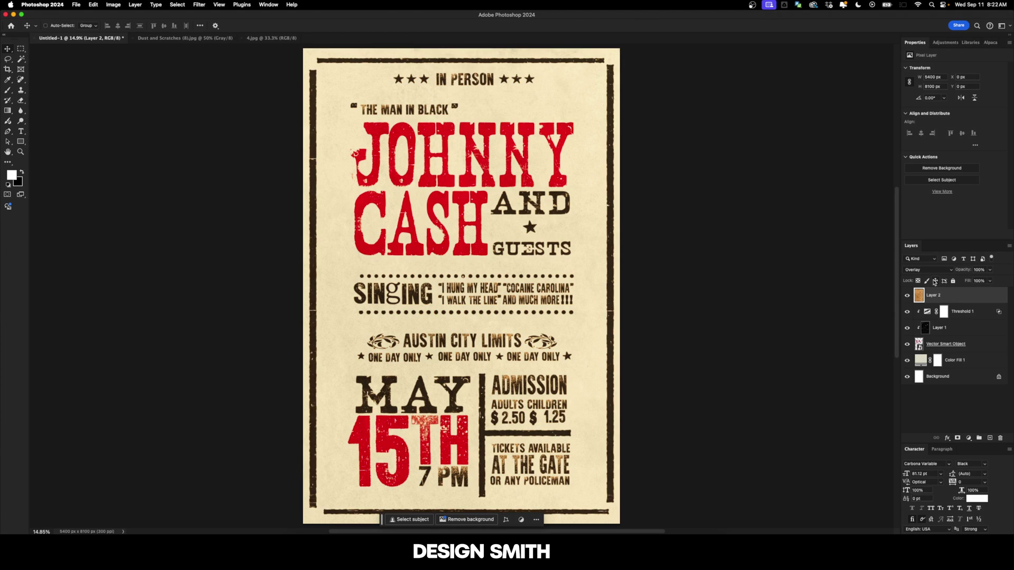
pyautogui.hotkey('shift', '+')
pyautogui.hotkey('shift', '+')
pyautogui.hotkey('shift', '+')
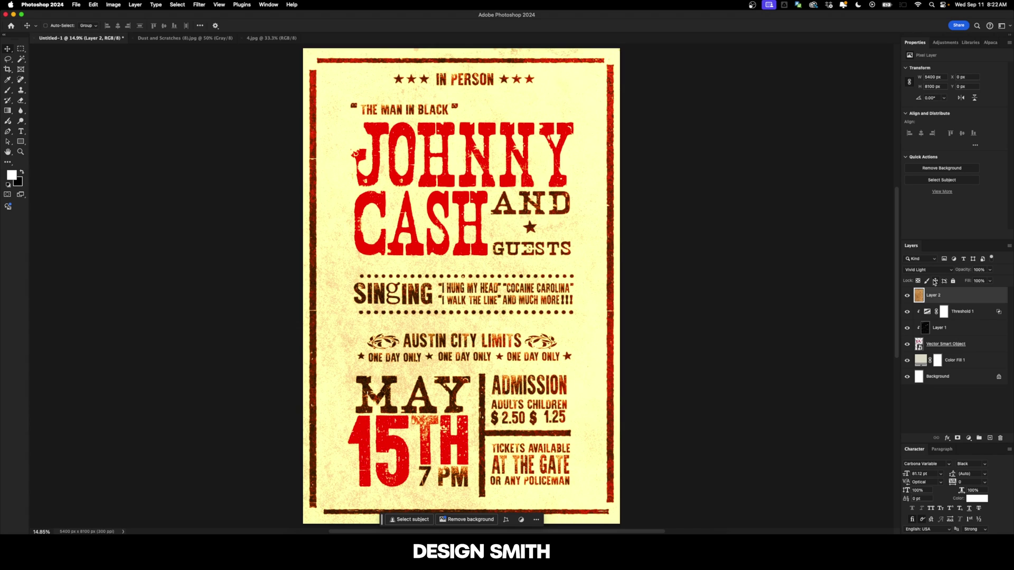
pyautogui.hotkey('shift', '+')
pyautogui.hotkey('shift', '+')
pyautogui.hotkey('shift', '+')
pyautogui.hotkey('shift', '+')
pyautogui.hotkey('shift', '+')
pyautogui.hotkey('shift', '+')
pyautogui.hotkey('shift', '+')
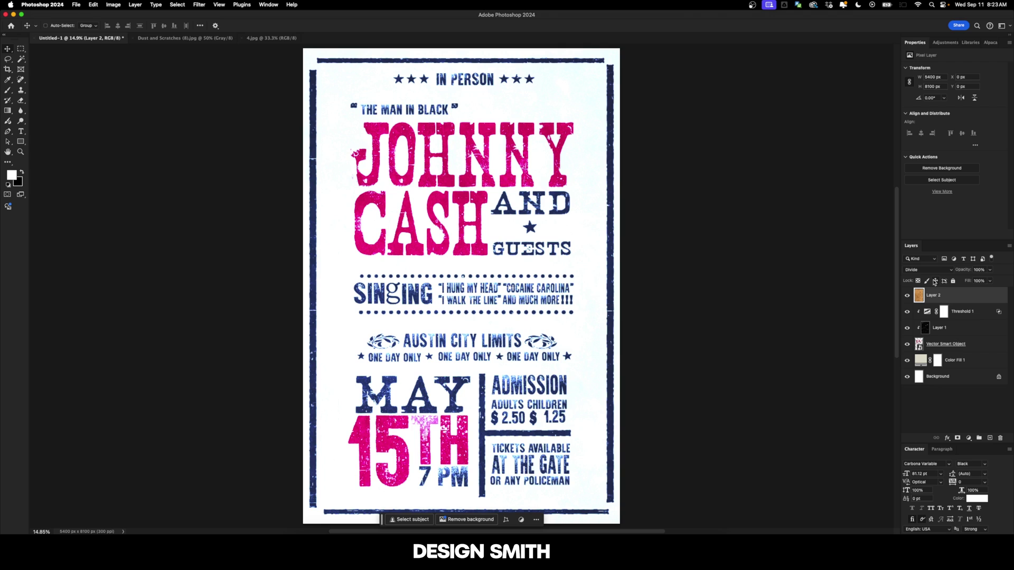
pyautogui.hotkey('shift', '+')
pyautogui.hotkey('shift', '+')
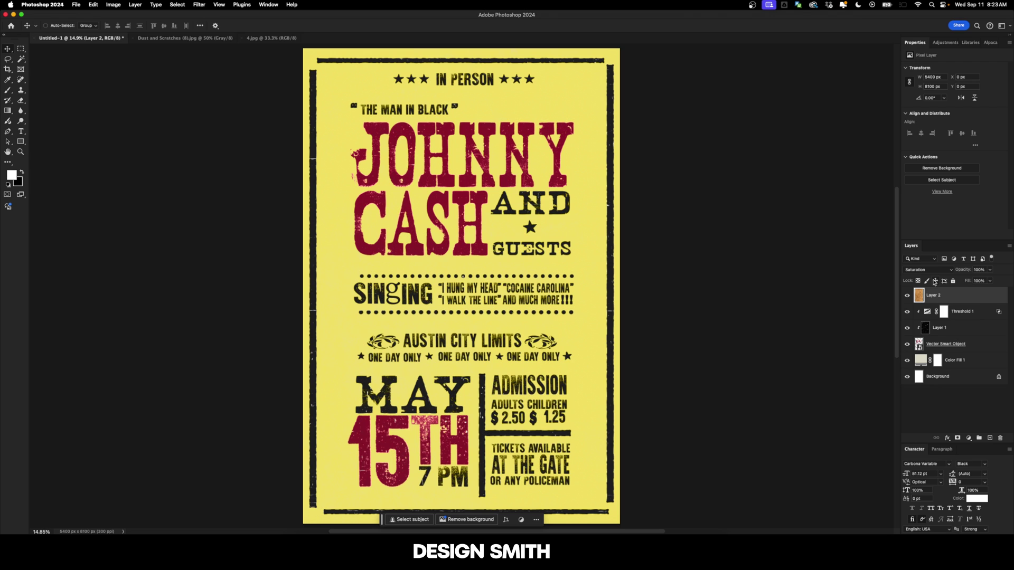
pyautogui.hotkey('alt', 'shift', 'o')
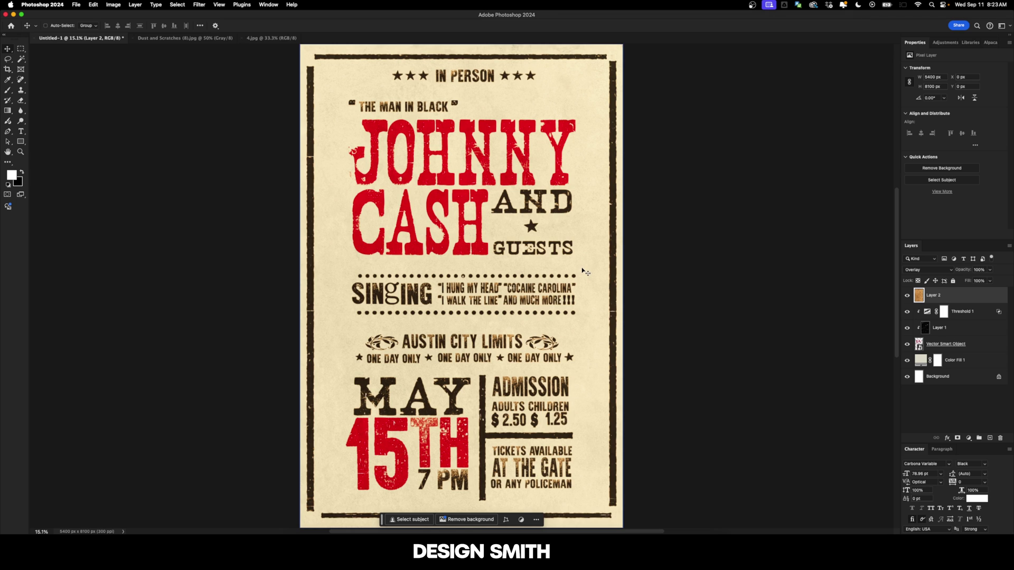
# - Create a new layer named Noise above the paper texture and fill it with 50% gray
pyautogui.press('super+1')
pyautogui.moveTo(150, 105); pyautogui.dragTo(364, 332)
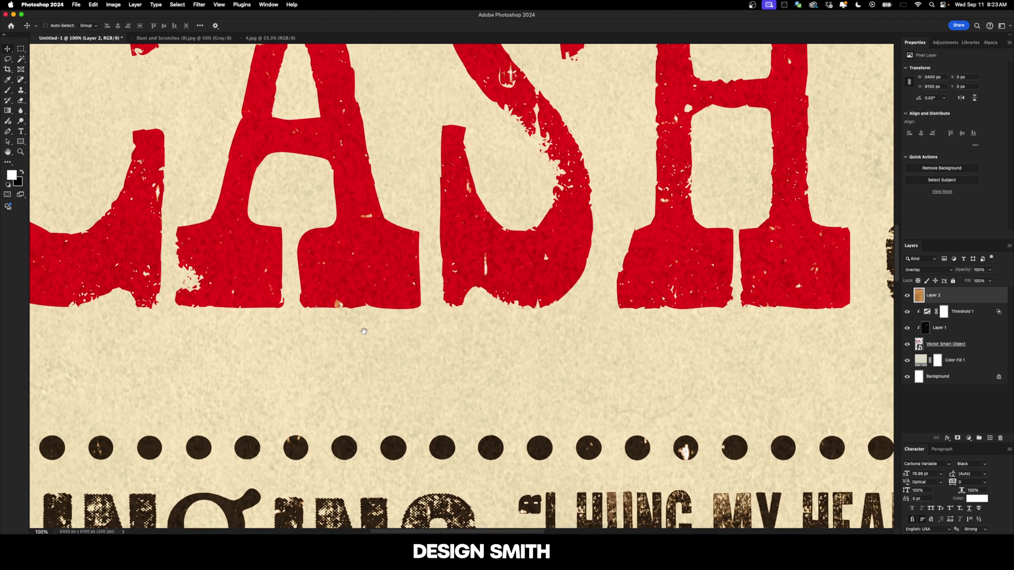
pyautogui.moveTo(320, 255); pyautogui.dragTo(468, 336)
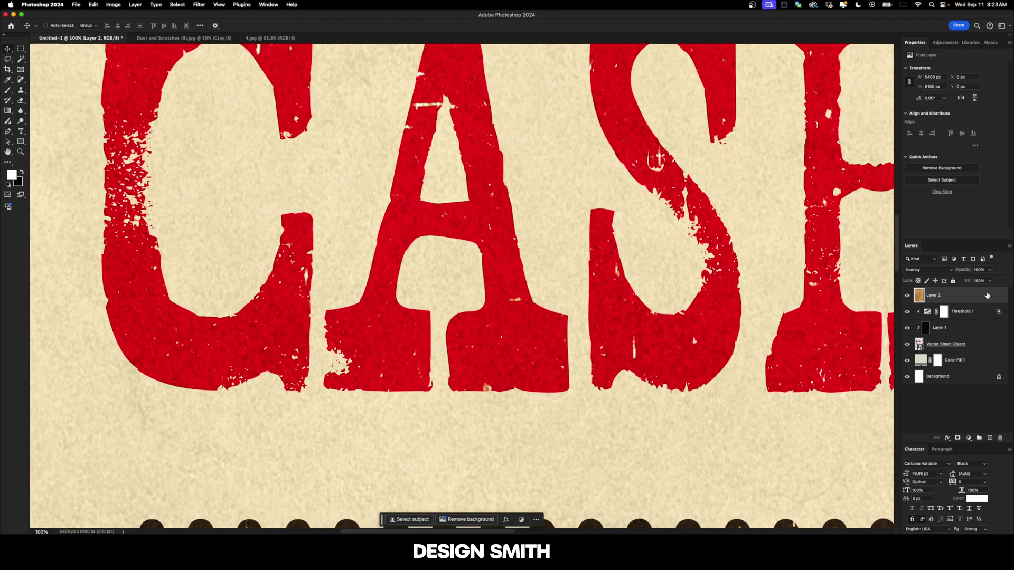
pyautogui.press('super+shift+n')
pyautogui.write('Noise')
pyautogui.press('Return')
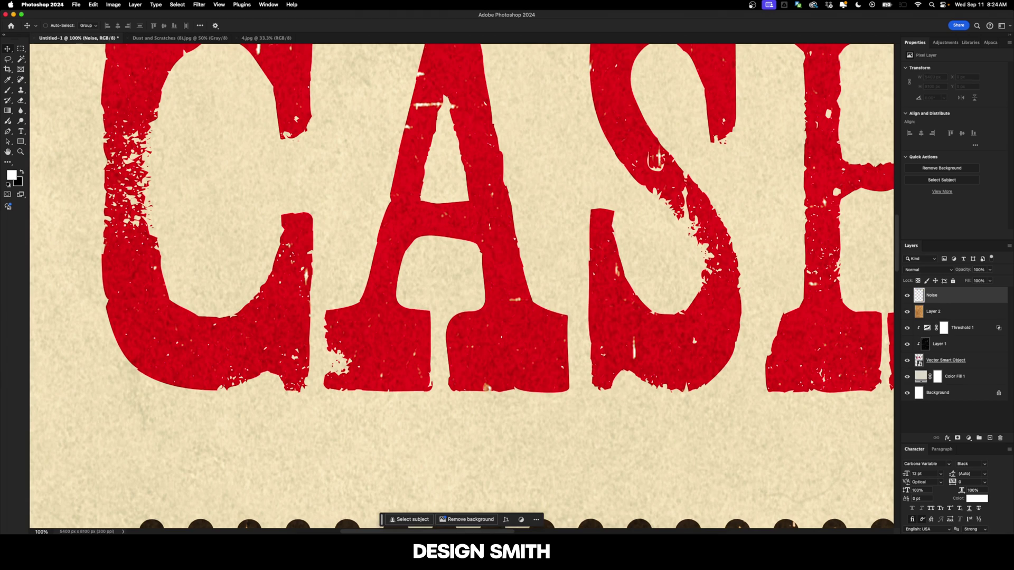
pyautogui.hotkey('shift', 'BackSpace')
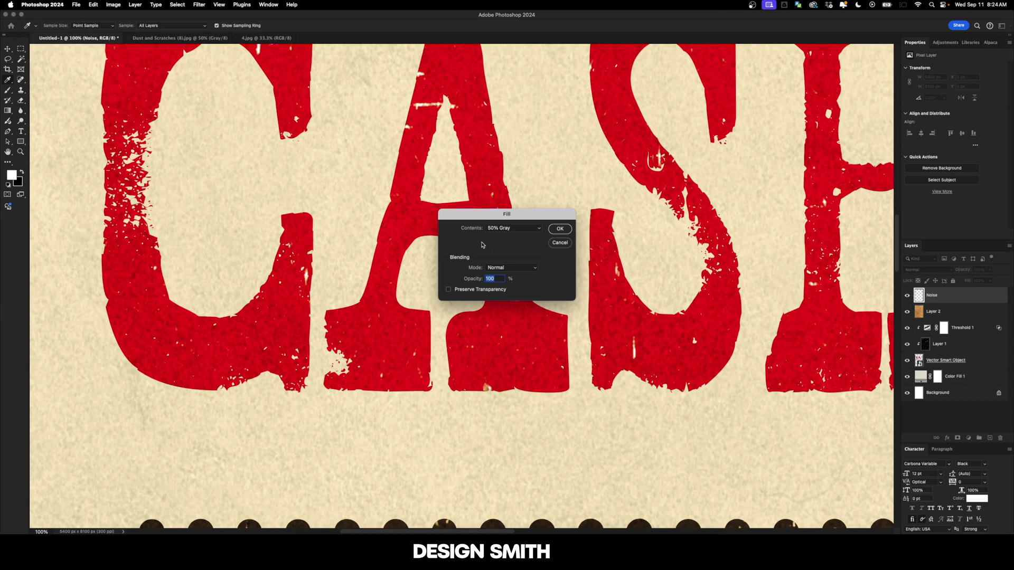
pyautogui.click(568, 230)
# - Add 10% uniform monochromatic noise to the Noise layer and set its blend mode to Overlay
pyautogui.click(204, 4)
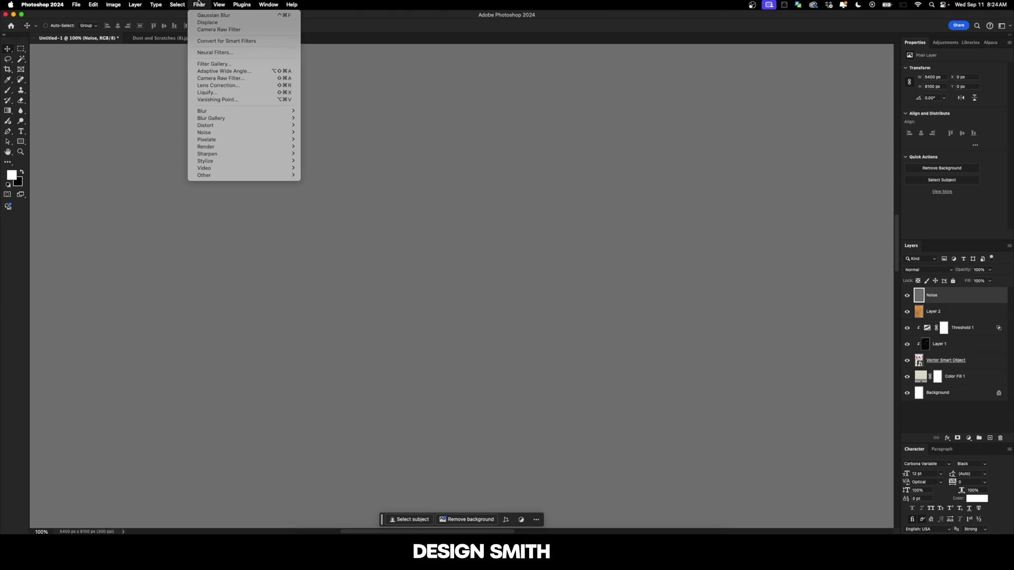
pyautogui.moveTo(238, 133)
pyautogui.click(320, 134)
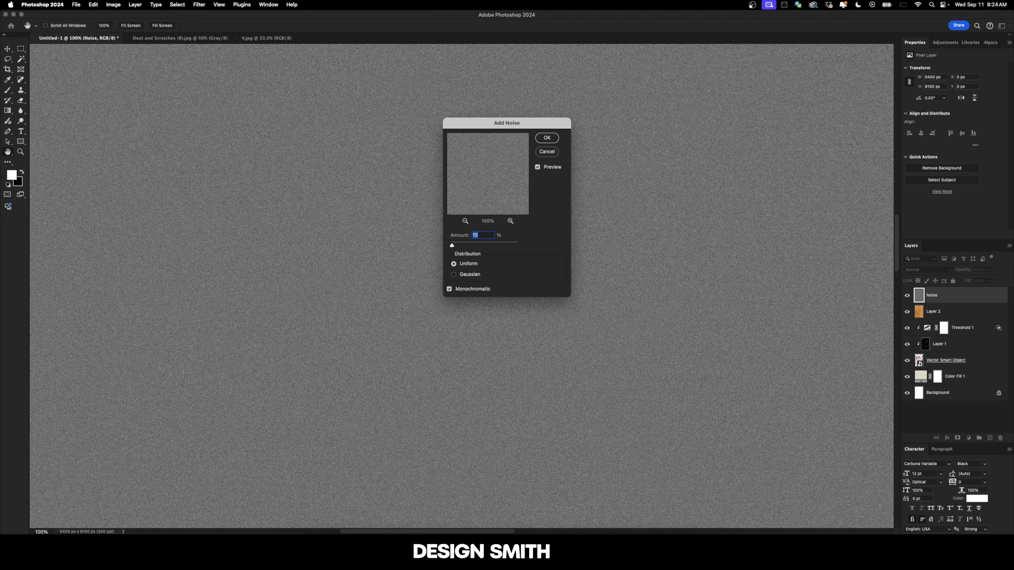
pyautogui.press('Return')
pyautogui.click(918, 269)
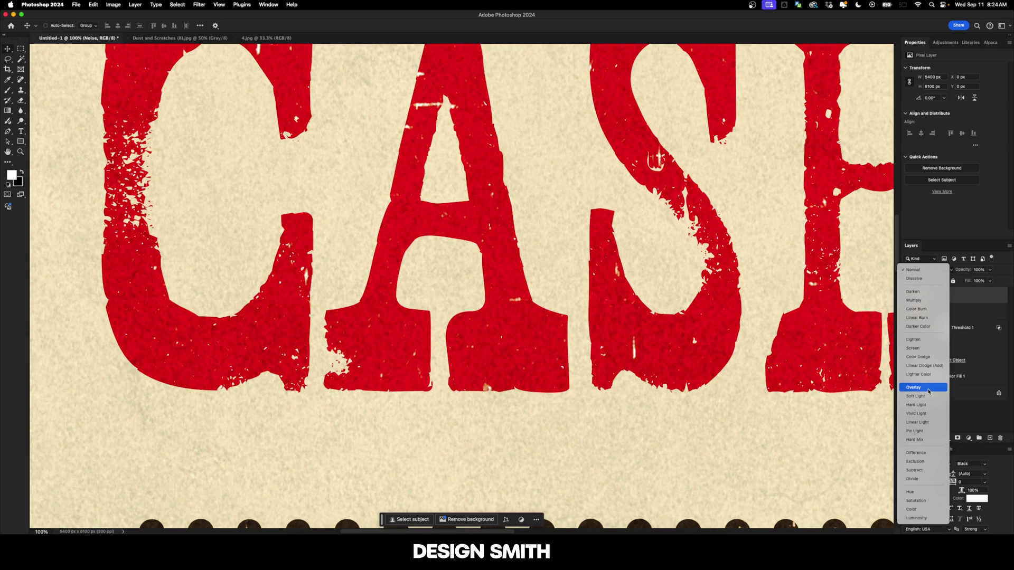
pyautogui.click(923, 388)
pyautogui.moveTo(309, 139); pyautogui.dragTo(441, 234)
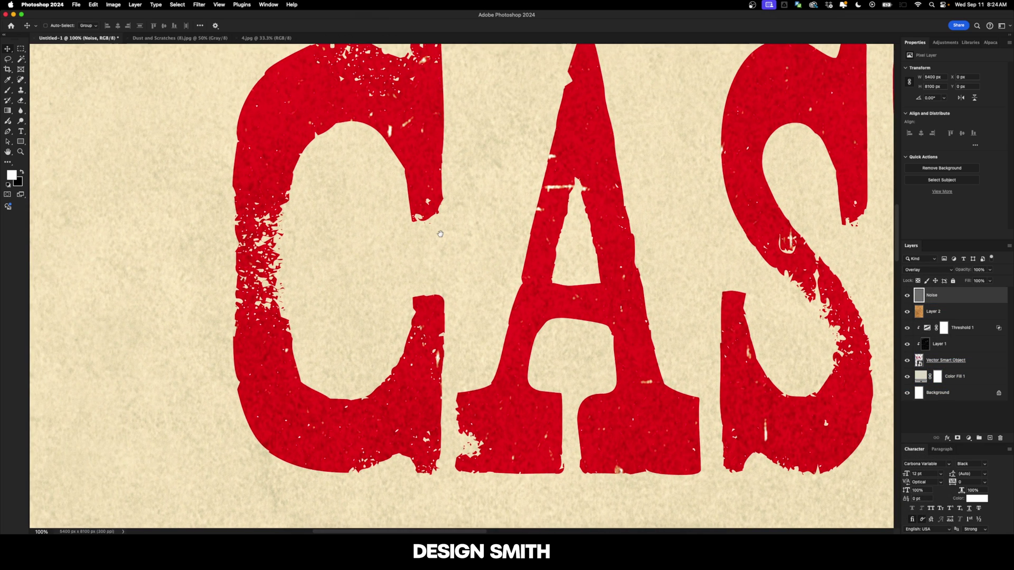
# - Apply Add Noise again to the Noise layer with a 60% amount, uniform and monochromatic
pyautogui.click(199, 5)
pyautogui.moveTo(256, 135)
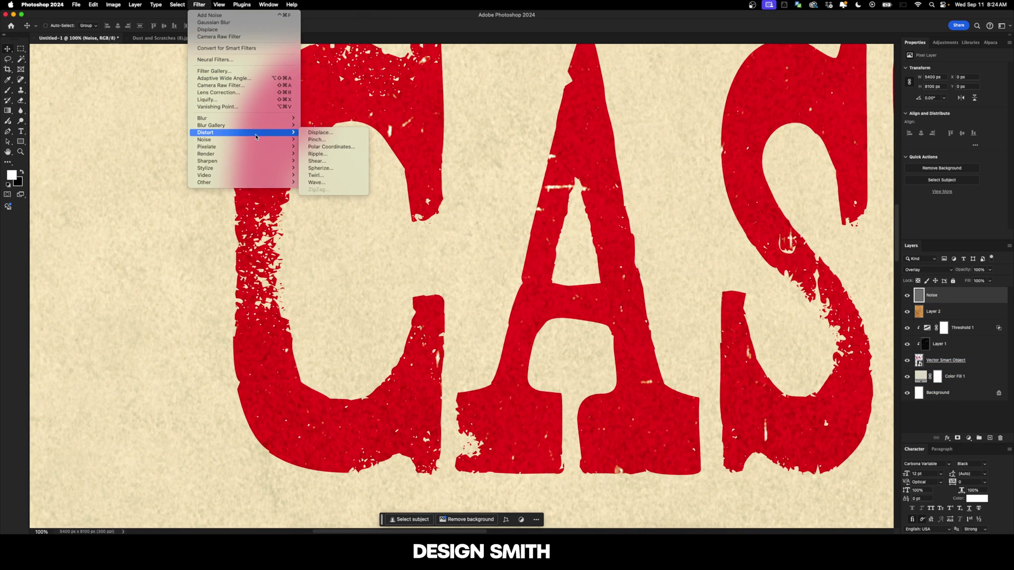
pyautogui.click(311, 141)
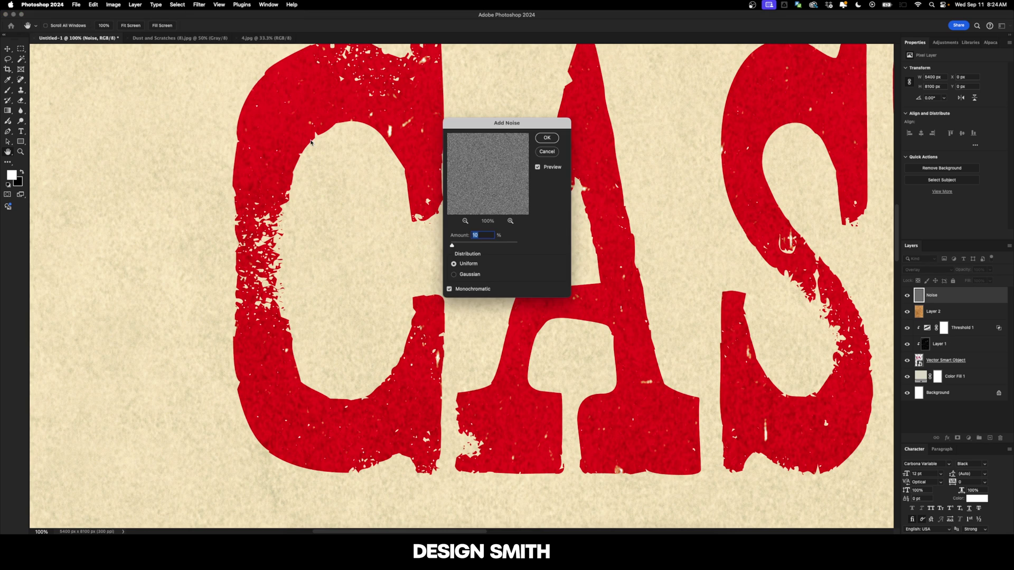
pyautogui.write('60')
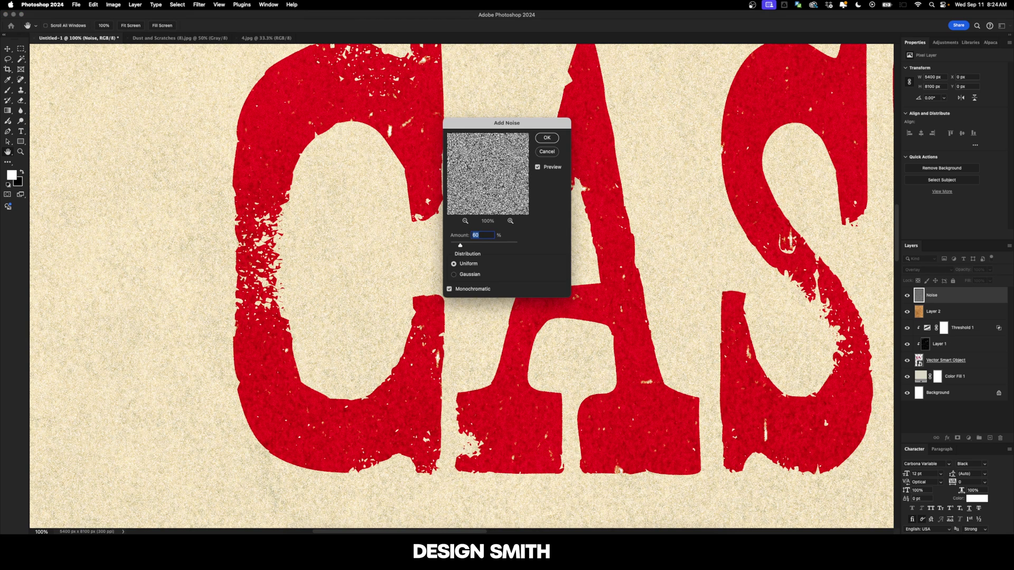
pyautogui.press('Return')
# - Apply a Gaussian Blur with a 2.0 pixel radius to the poster's Vector Smart Object layer
pyautogui.click(966, 362)
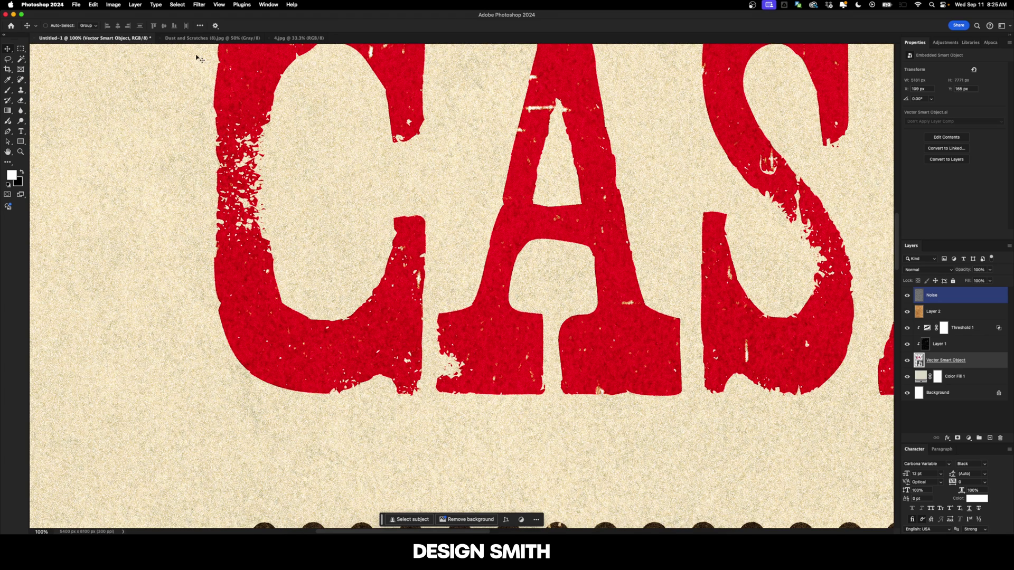
pyautogui.click(199, 4)
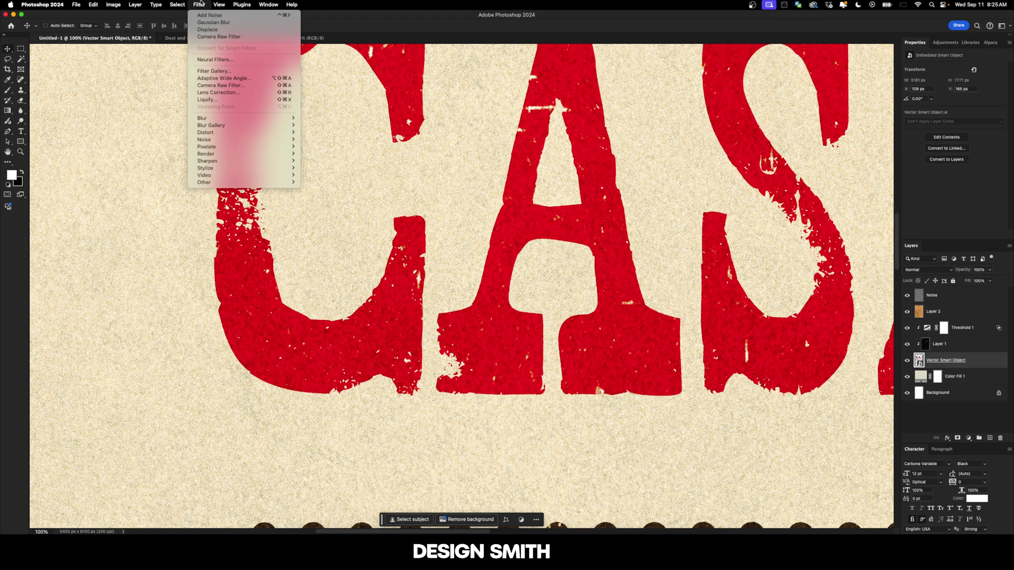
pyautogui.moveTo(256, 120)
pyautogui.click(336, 147)
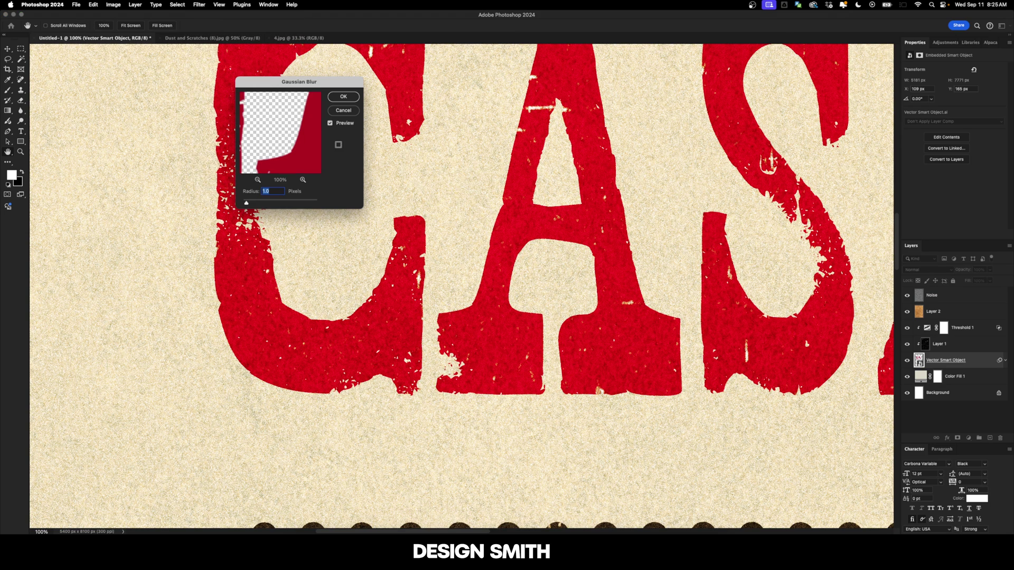
pyautogui.moveTo(315, 82); pyautogui.dragTo(598, 134)
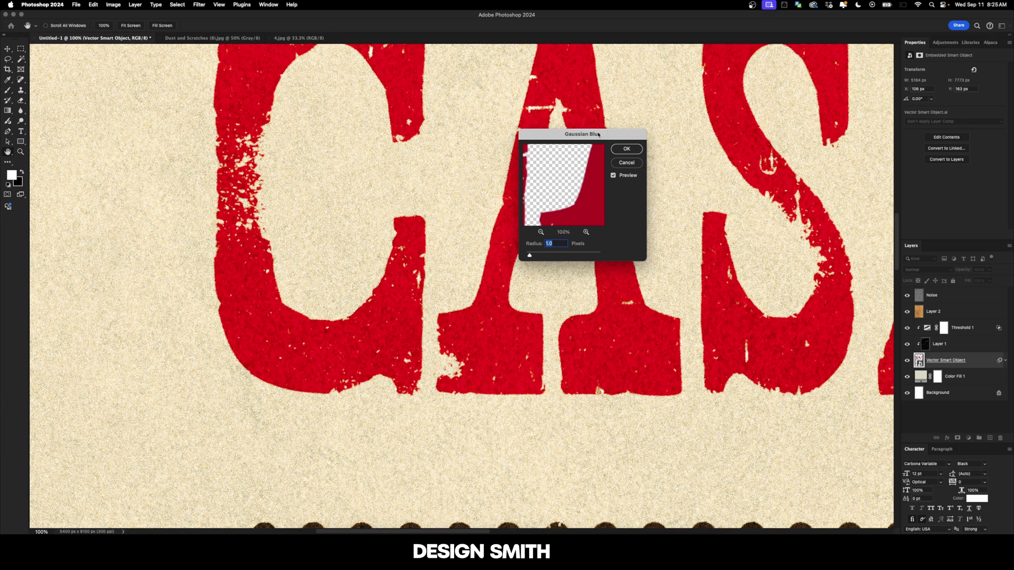
pyautogui.hotkey('shift', 'Up')
pyautogui.hotkey('shift', 'Up')
pyautogui.hotkey('shift', 'Down')
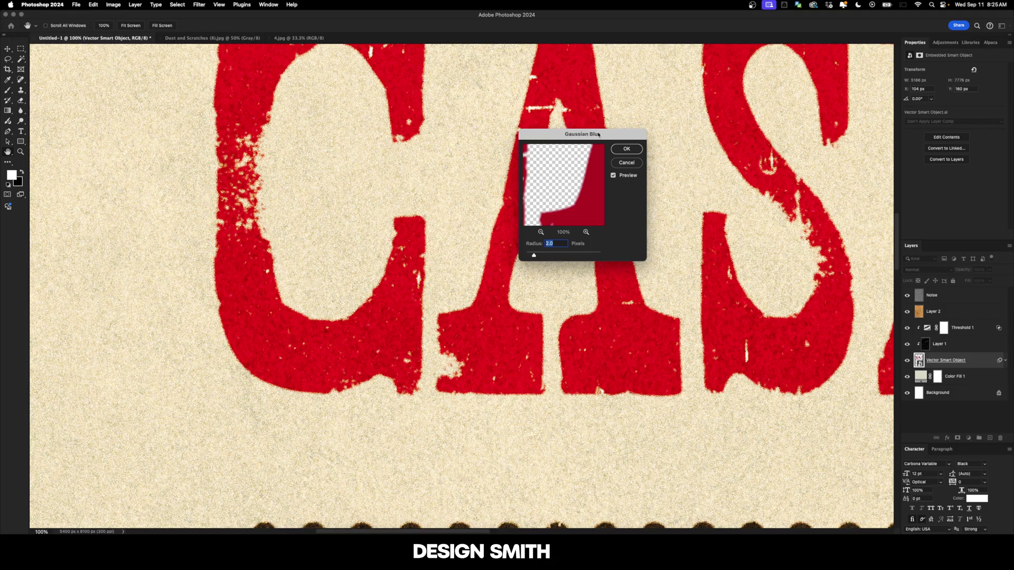
pyautogui.press('Return')
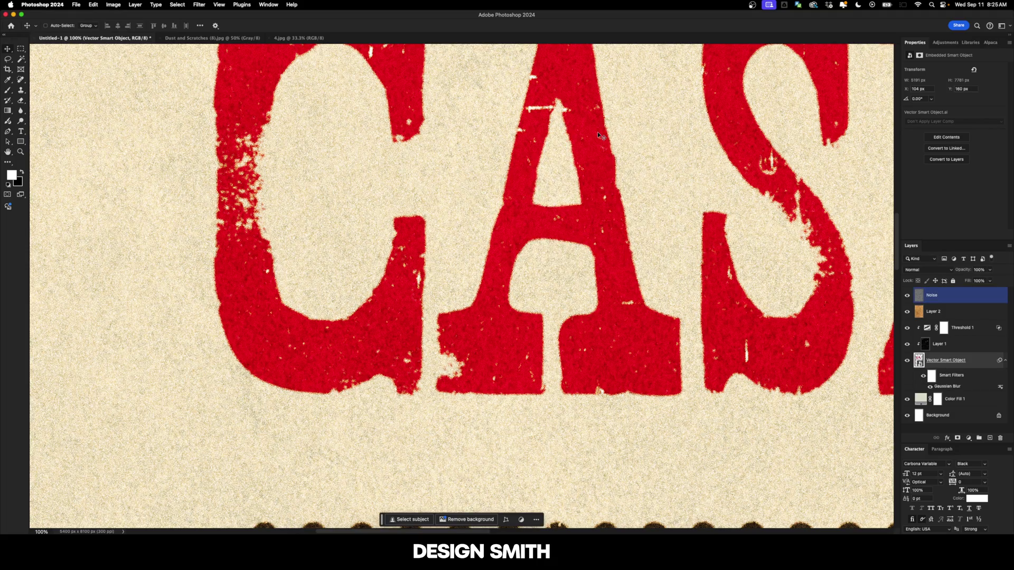
# - Split the Vector Smart Object layer's white Blend If slider for the current layer to about 60 / 255 in its blending options
pyautogui.moveTo(518, 338); pyautogui.dragTo(502, 348)
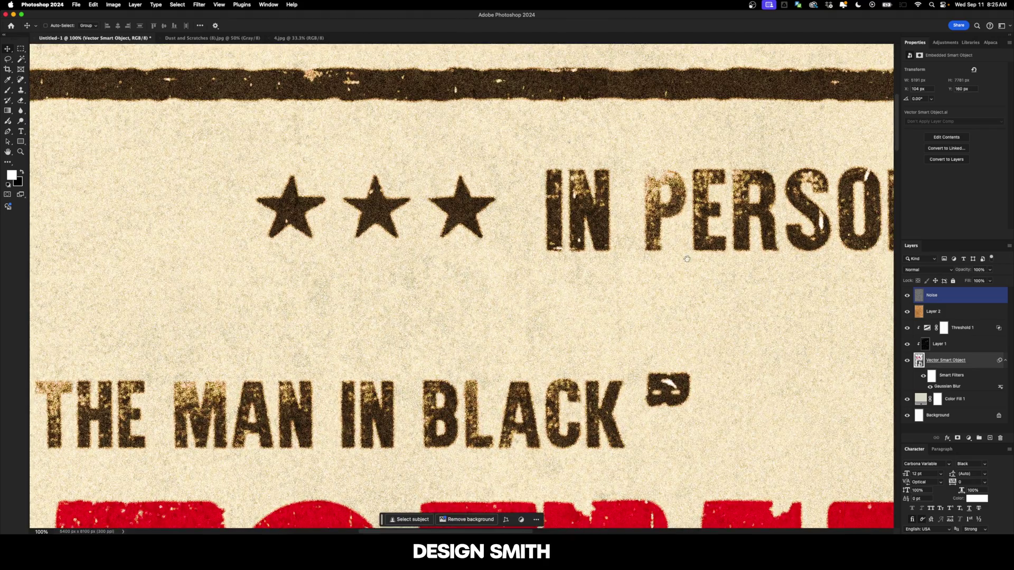
pyautogui.moveTo(710, 270); pyautogui.dragTo(456, 286)
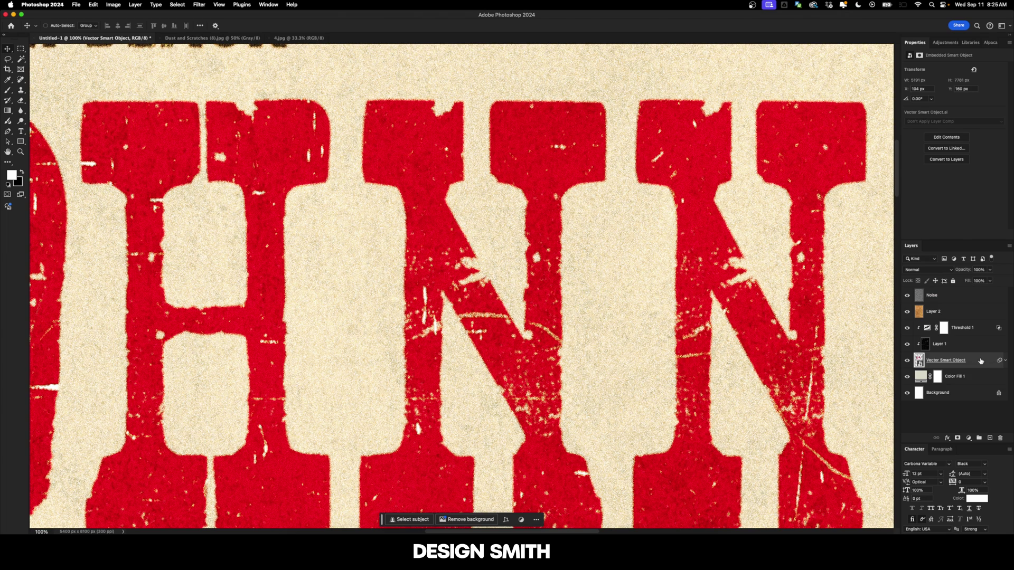
pyautogui.doubleClick(980, 360)
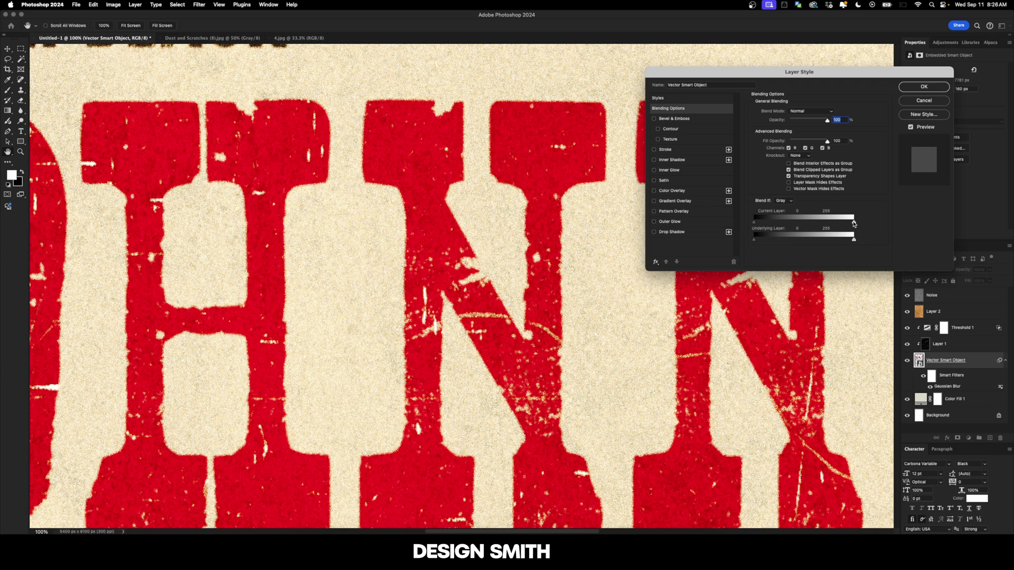
pyautogui.moveTo(853, 224); pyautogui.dragTo(774, 222)
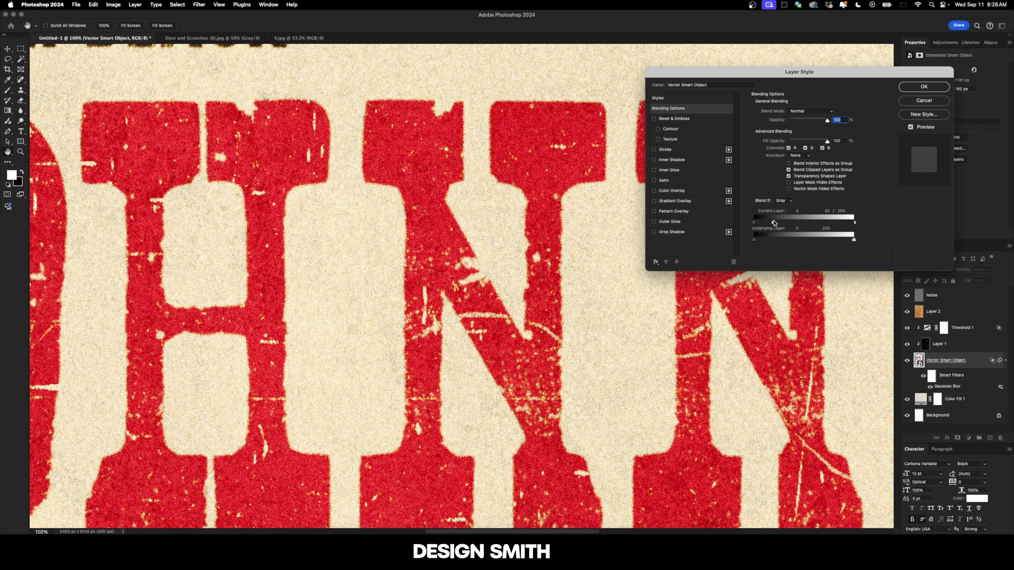
pyautogui.moveTo(773, 222); pyautogui.dragTo(775, 223)
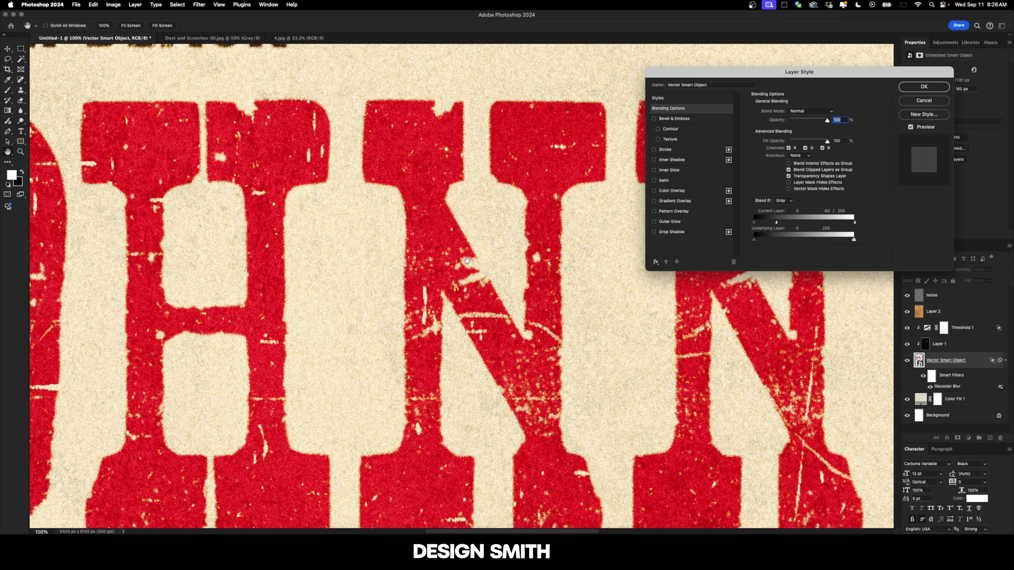
pyautogui.click(934, 88)
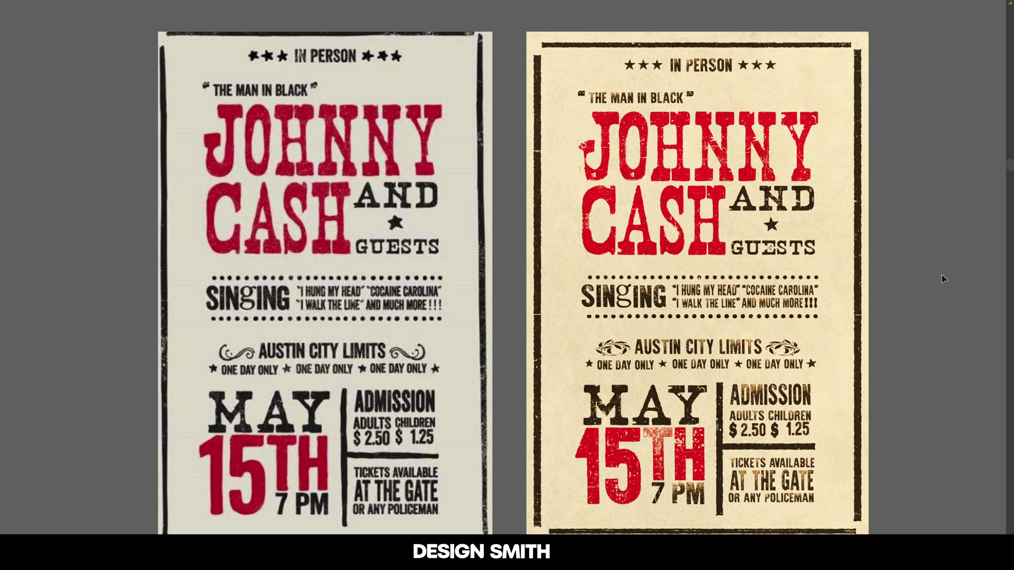